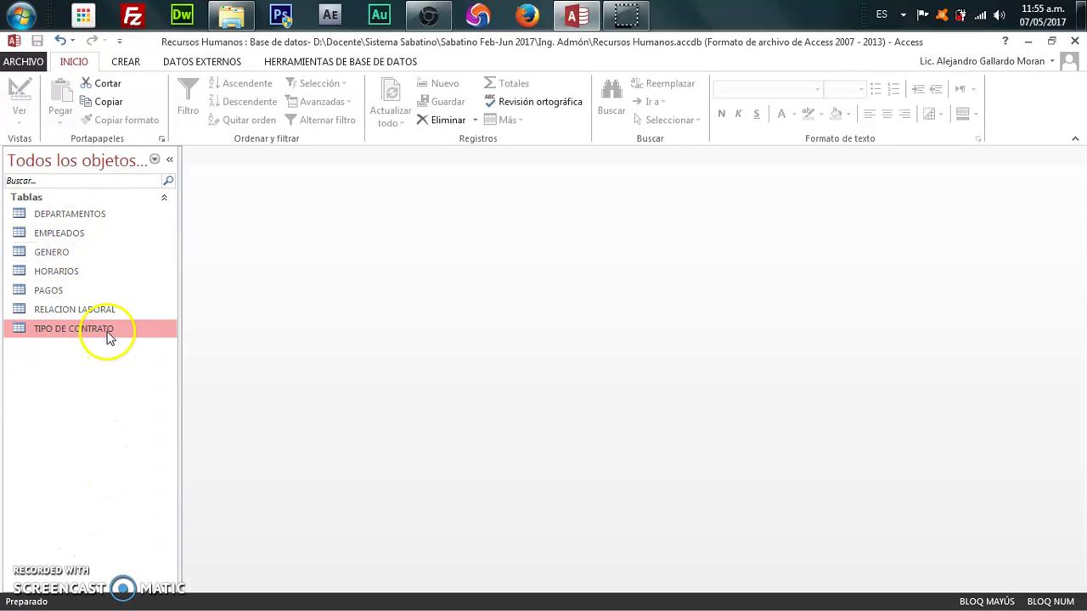
Step: Start a new query with the simple query wizard
{"action": "left_click", "coordinate": [126, 63]}
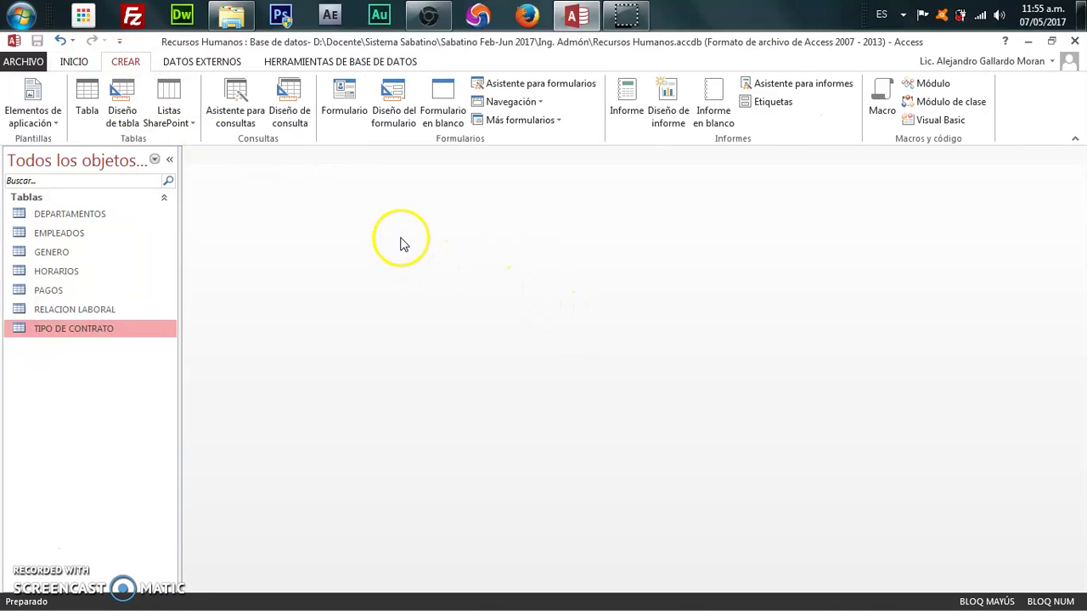
{"action": "left_click", "coordinate": [237, 110]}
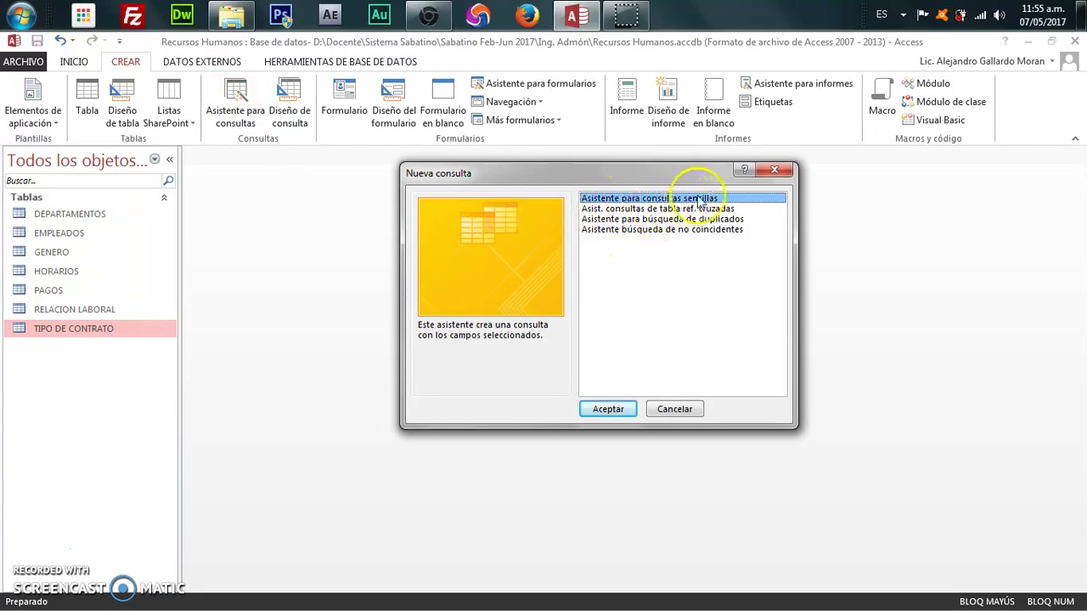
{"action": "left_click", "coordinate": [606, 409]}
{"action": "left_click", "coordinate": [584, 396]}
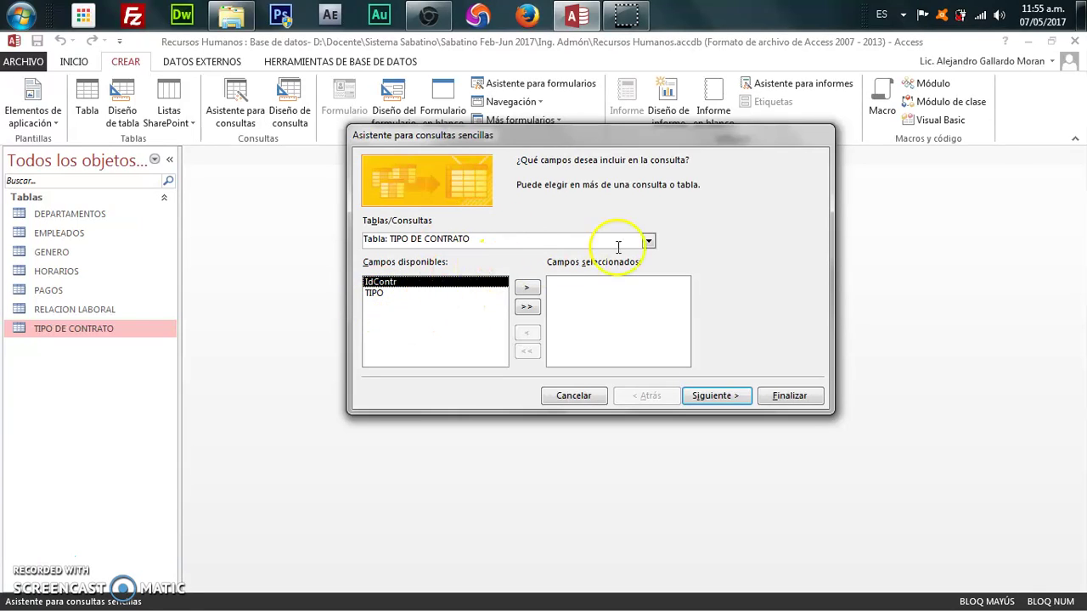
Step: Choose the EMPLEADOS table as the source of the query's fields
{"action": "left_click", "coordinate": [648, 242]}
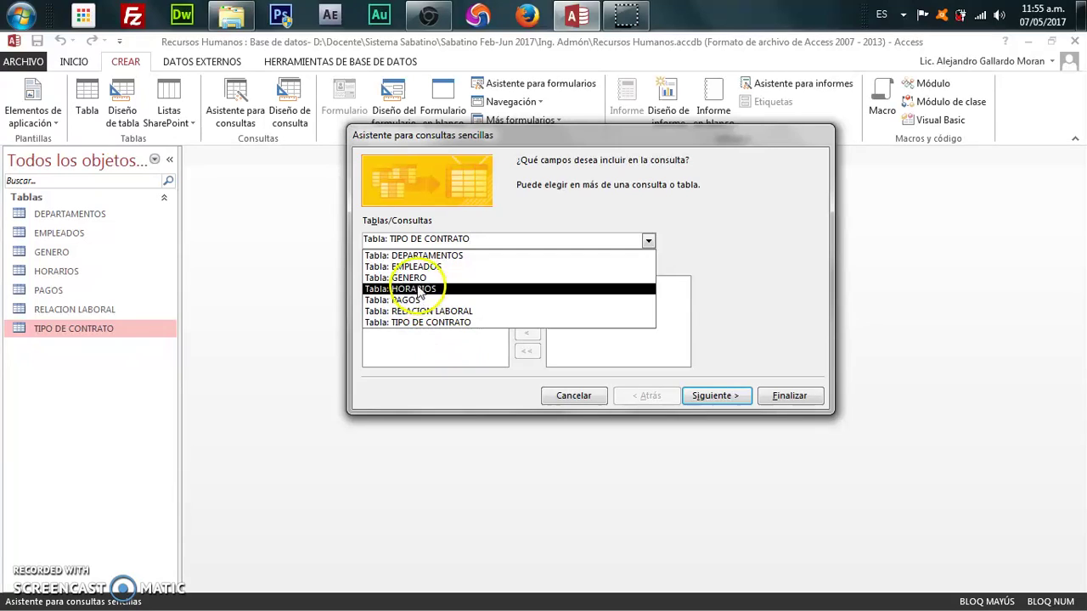
{"action": "left_click", "coordinate": [471, 340]}
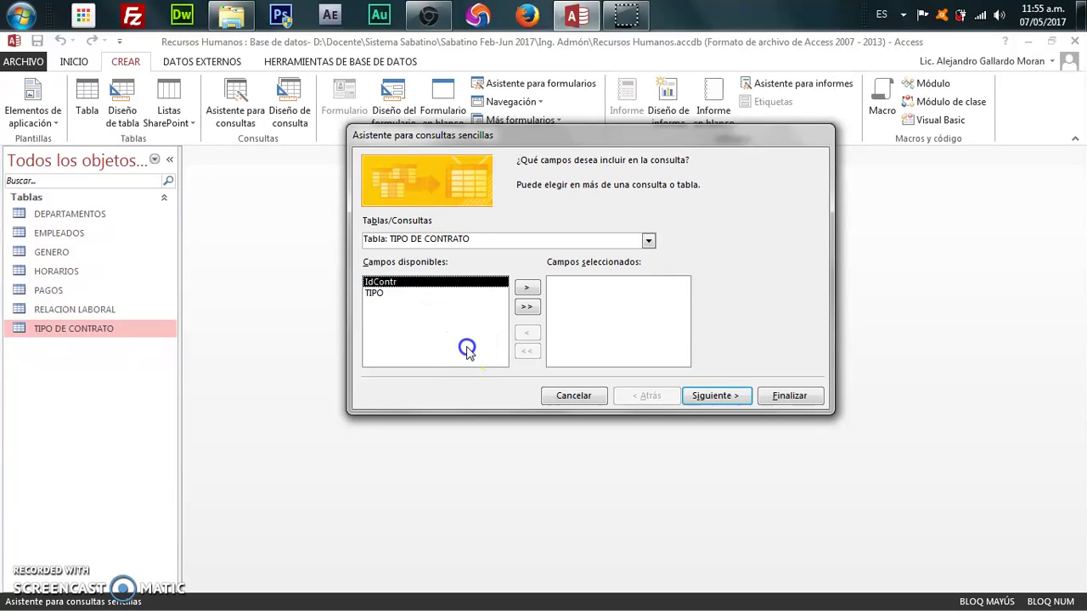
{"action": "left_click", "coordinate": [648, 242]}
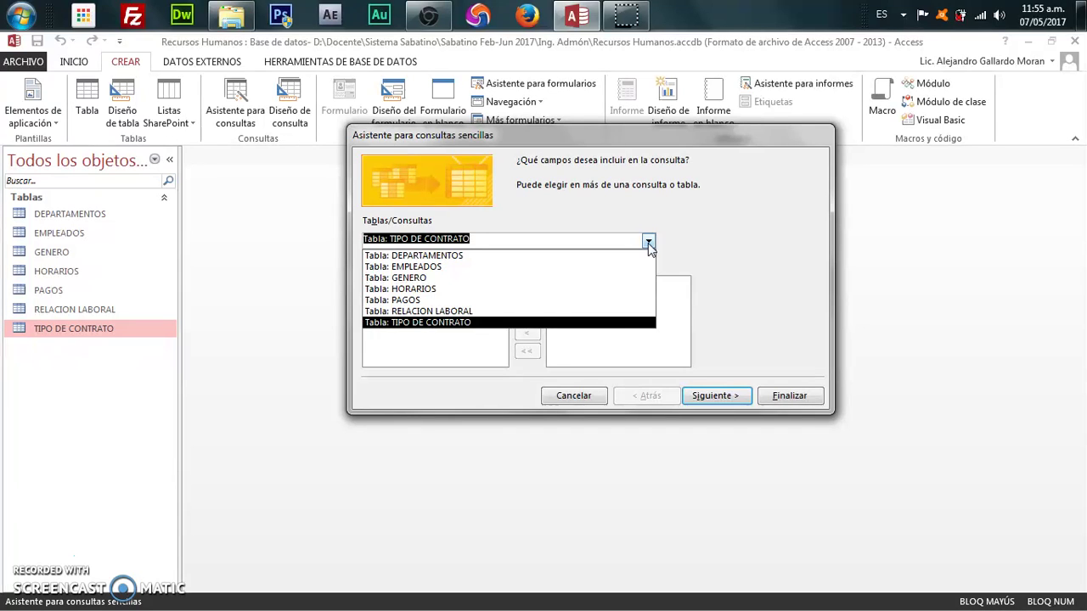
{"action": "left_click", "coordinate": [648, 243]}
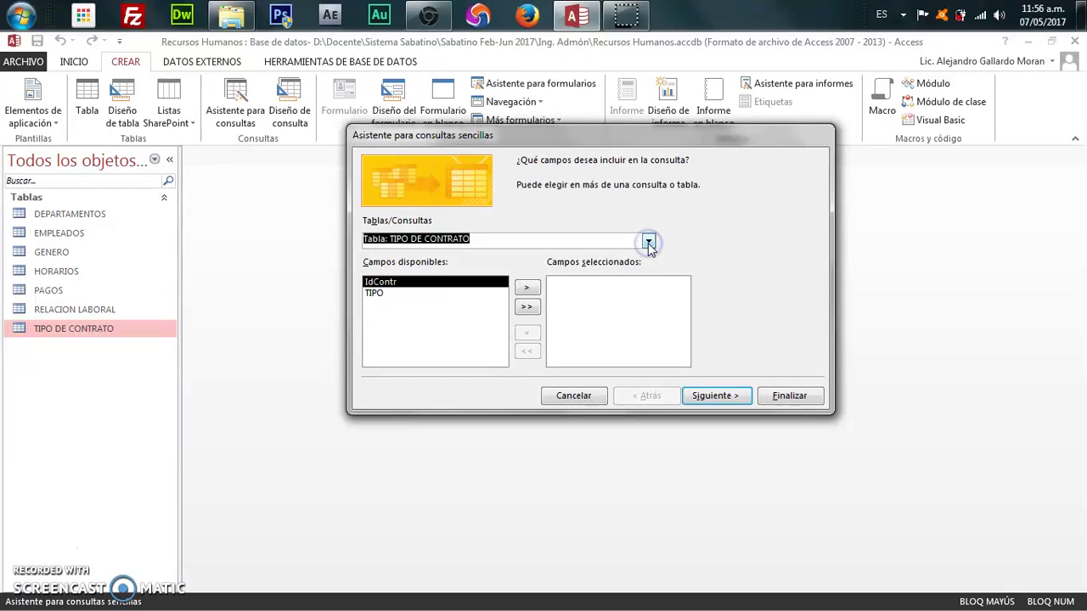
{"action": "left_click", "coordinate": [603, 245]}
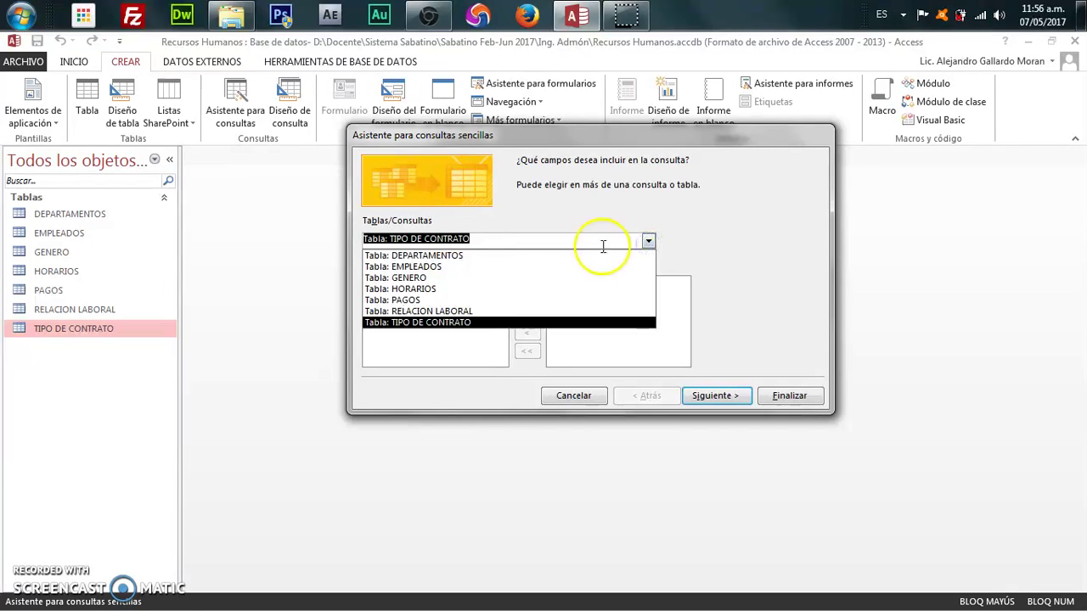
{"action": "left_click", "coordinate": [439, 269]}
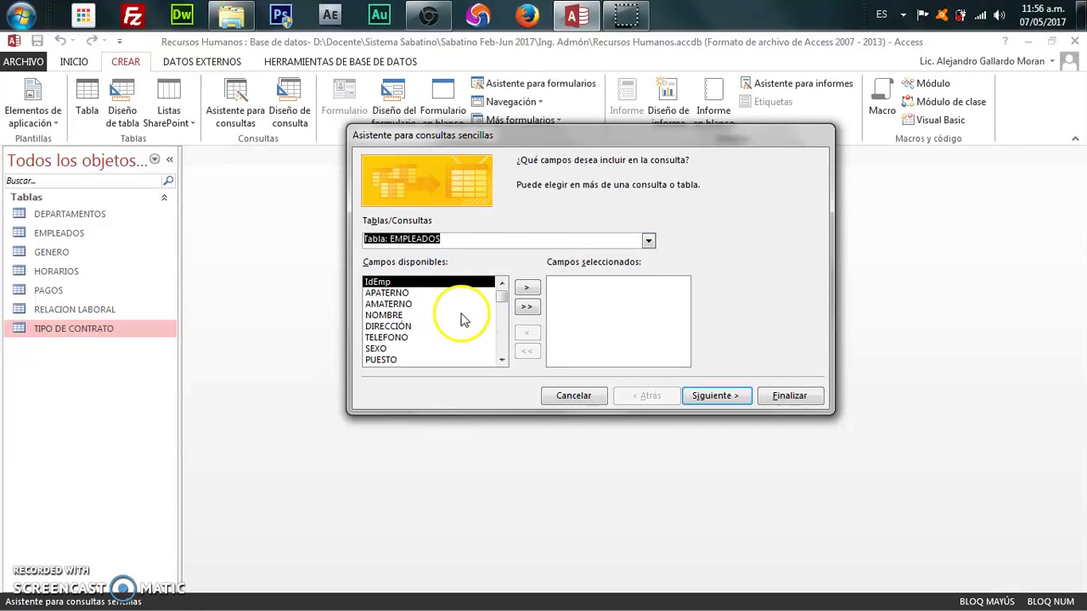
Step: Add the NOMBRE, APATERNO and AMATERNO fields to the query, in that order
{"action": "left_click", "coordinate": [450, 293]}
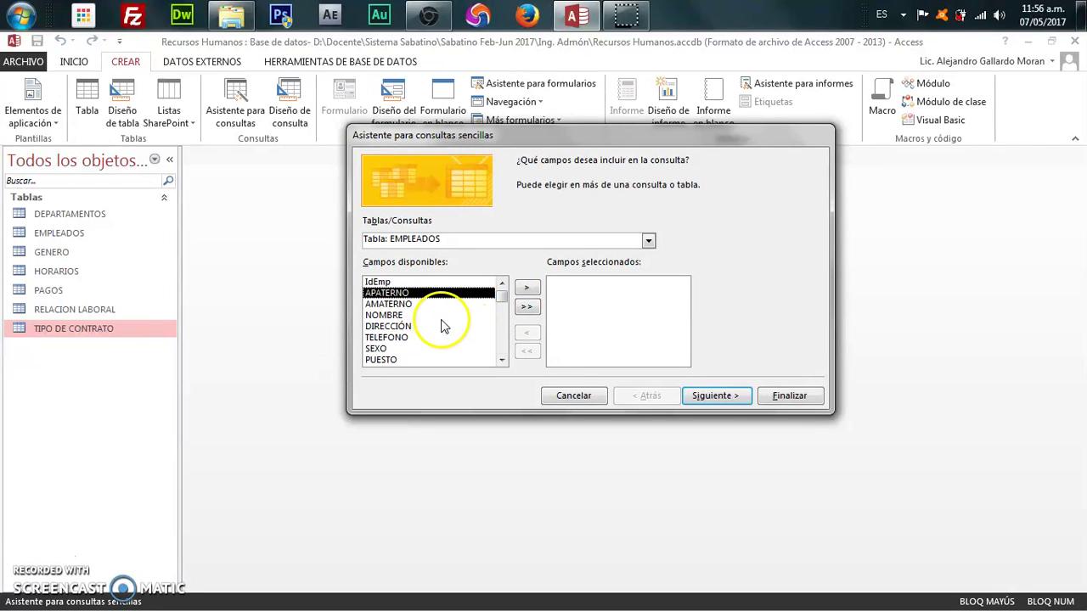
{"action": "left_click", "coordinate": [386, 315]}
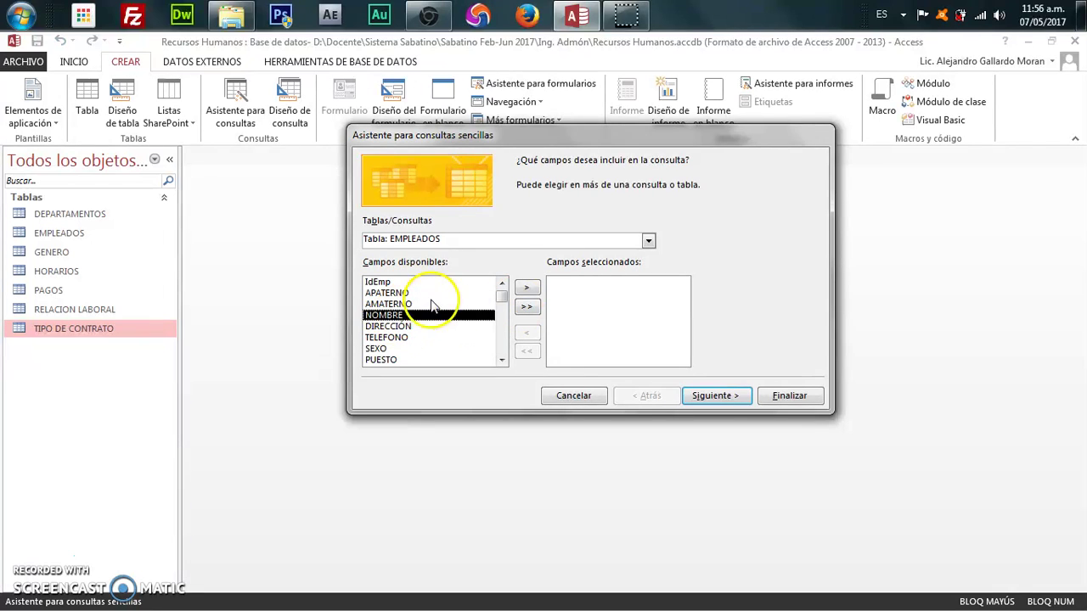
{"action": "left_click", "coordinate": [526, 287]}
{"action": "left_click", "coordinate": [392, 293]}
{"action": "left_click", "coordinate": [530, 289]}
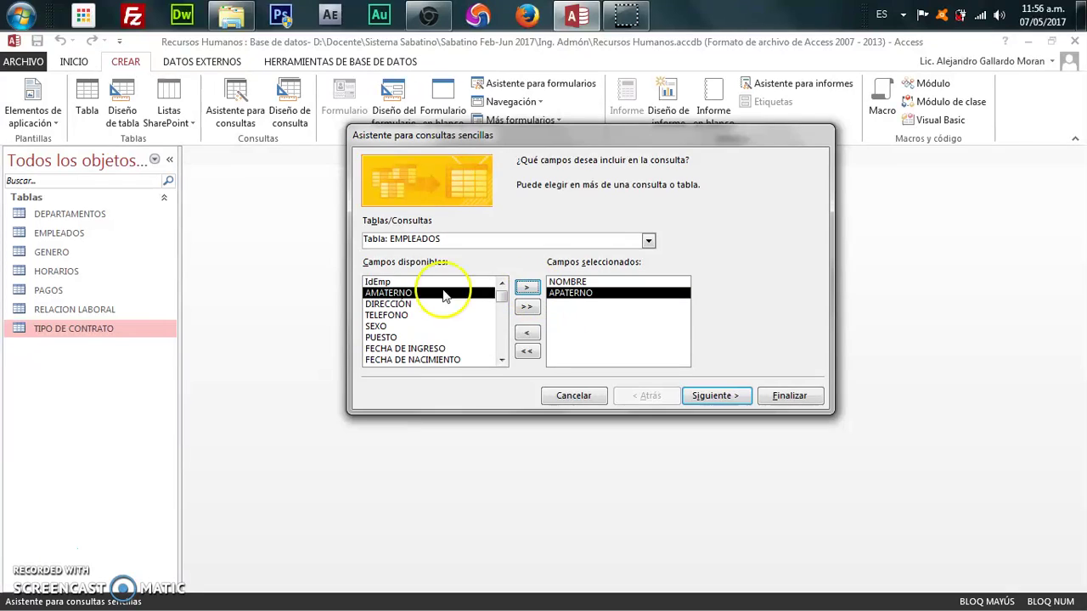
{"action": "left_click", "coordinate": [527, 288]}
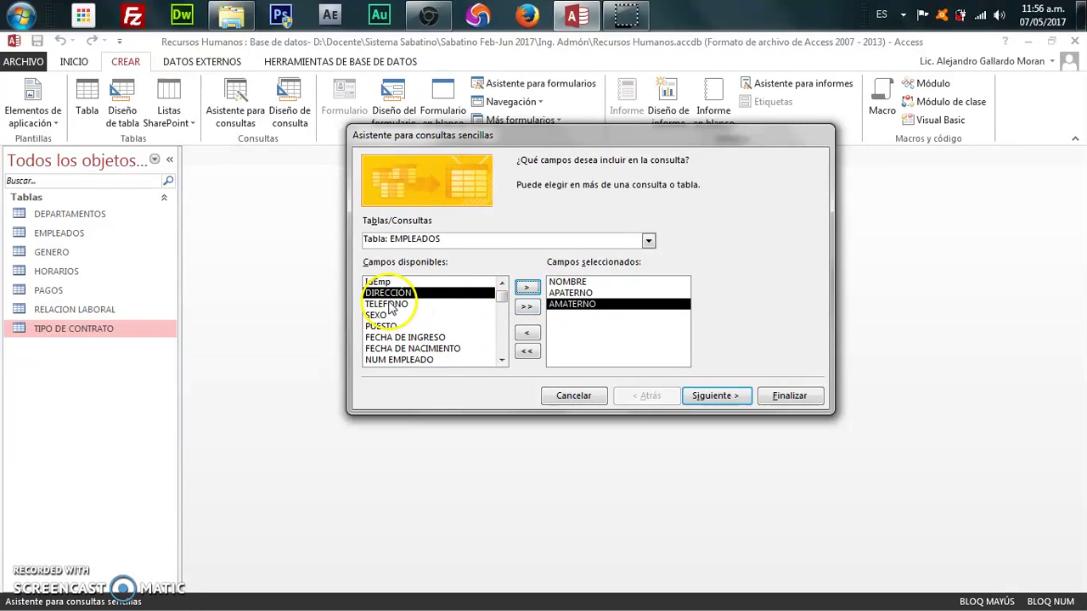
Step: Add the DIRECCIÓN, TELEFONO, SEXO and PUESTO fields to the query
{"action": "left_click", "coordinate": [525, 290]}
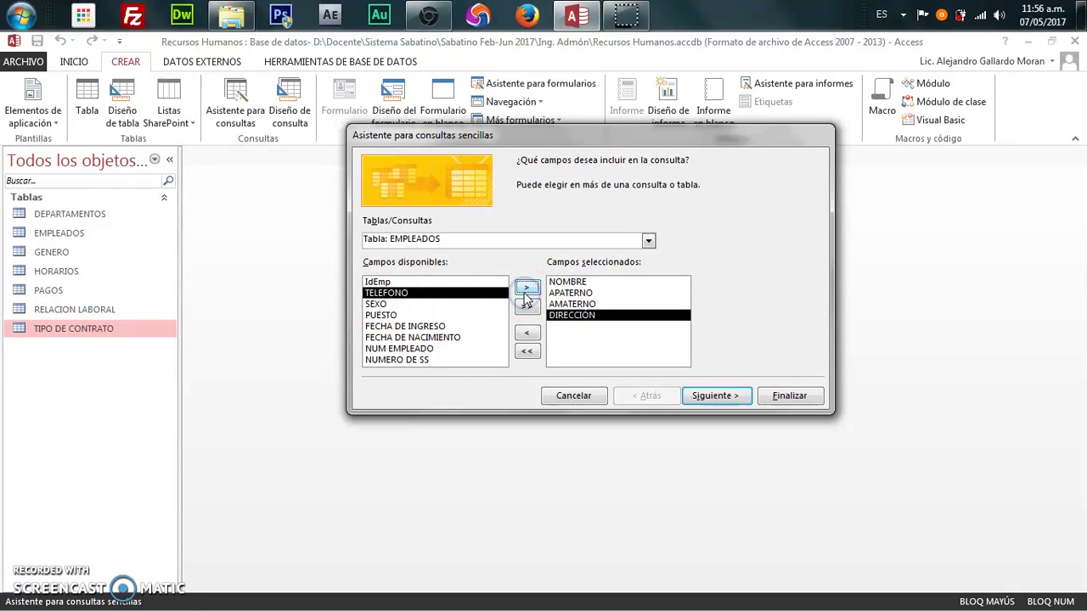
{"action": "left_click", "coordinate": [525, 290]}
{"action": "left_click", "coordinate": [524, 290]}
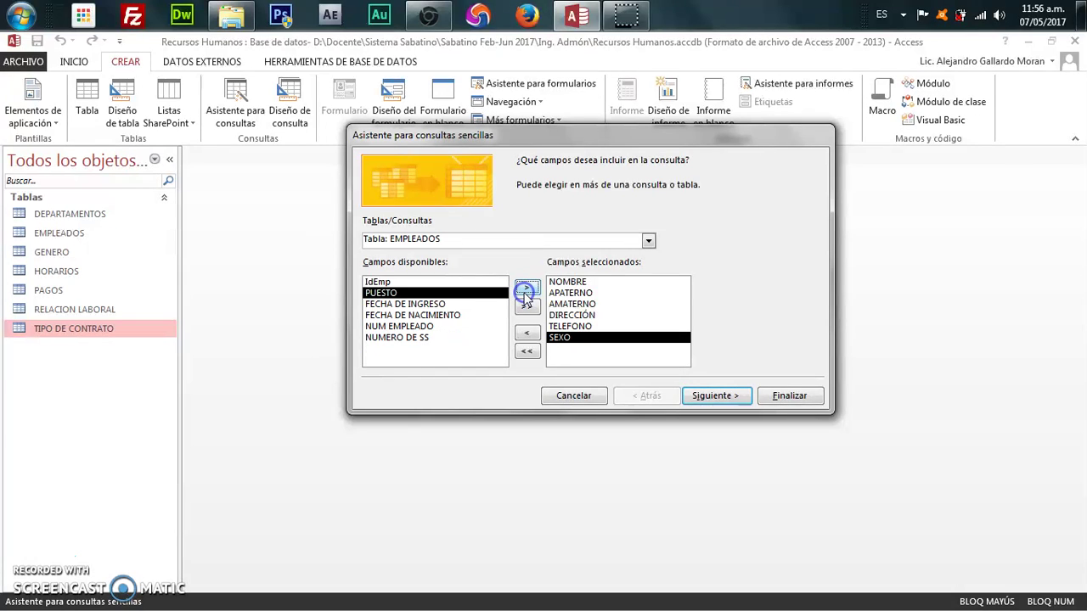
{"action": "left_click", "coordinate": [527, 289]}
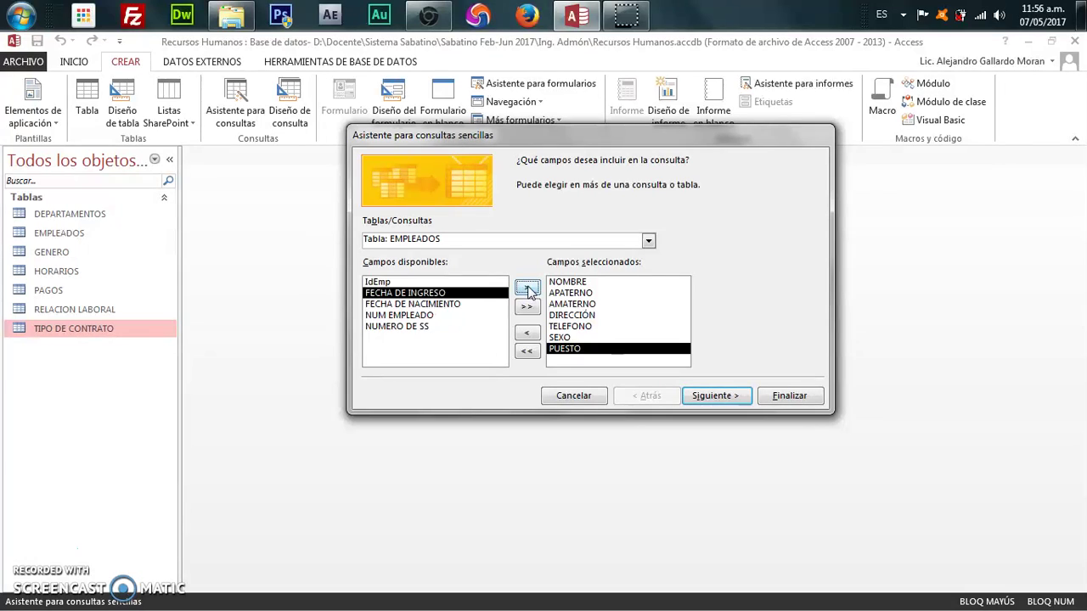
Step: Add the FECHA DE INGRESO, FECHA DE NACIMIENTO, NUM EMPLEADO and NUMERO DE SS fields, leaving IdEmp out of the query
{"action": "left_click", "coordinate": [648, 241]}
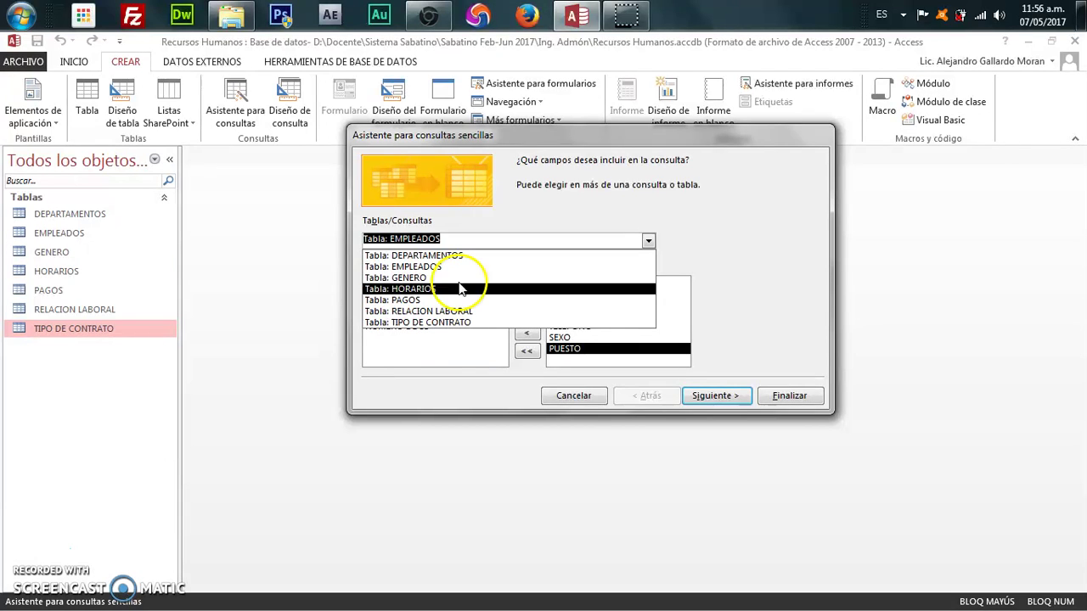
{"action": "left_click", "coordinate": [495, 378]}
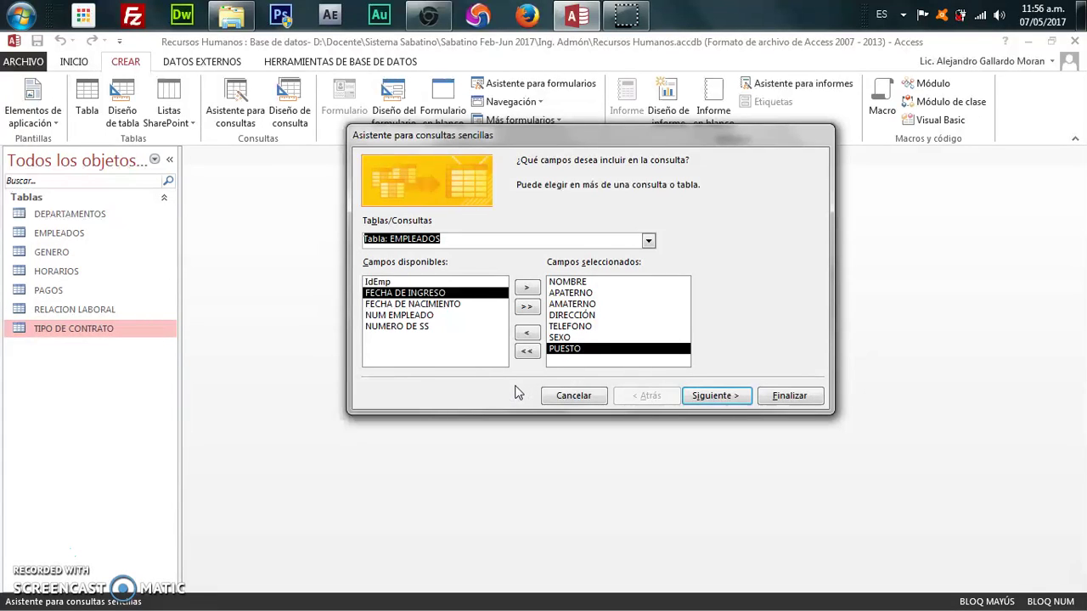
{"action": "left_click", "coordinate": [526, 288]}
{"action": "left_click", "coordinate": [526, 288]}
{"action": "left_click", "coordinate": [526, 288]}
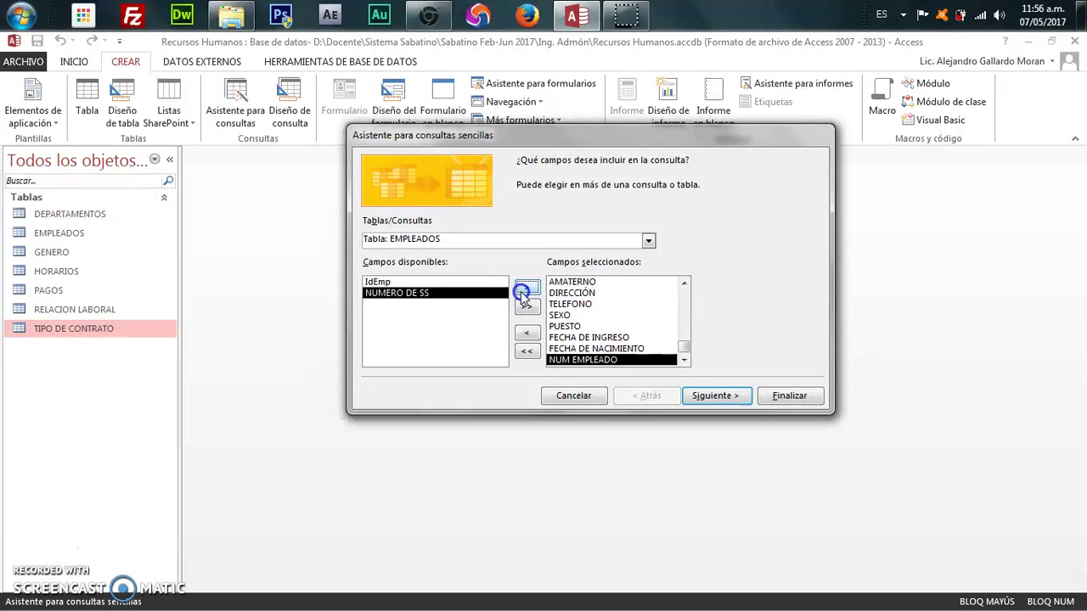
{"action": "left_click", "coordinate": [527, 288]}
{"action": "left_click_drag", "start_coordinate": [684, 348], "coordinate": [688, 296]}
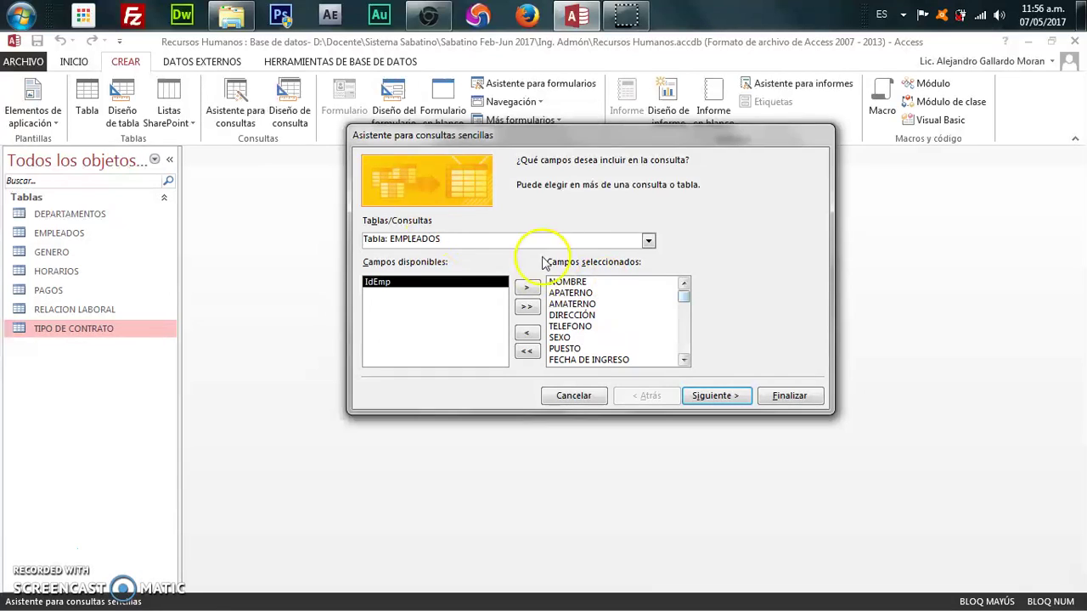
Step: Accept the field selection and keep the query as a detail query showing every field of every record
{"action": "left_click", "coordinate": [648, 240]}
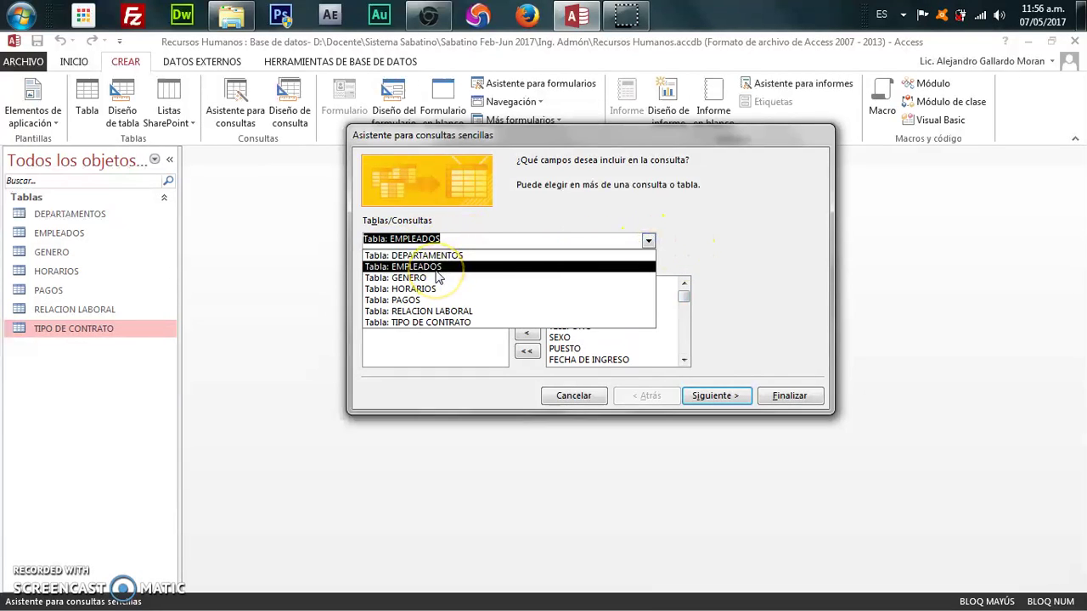
{"action": "left_click", "coordinate": [461, 365]}
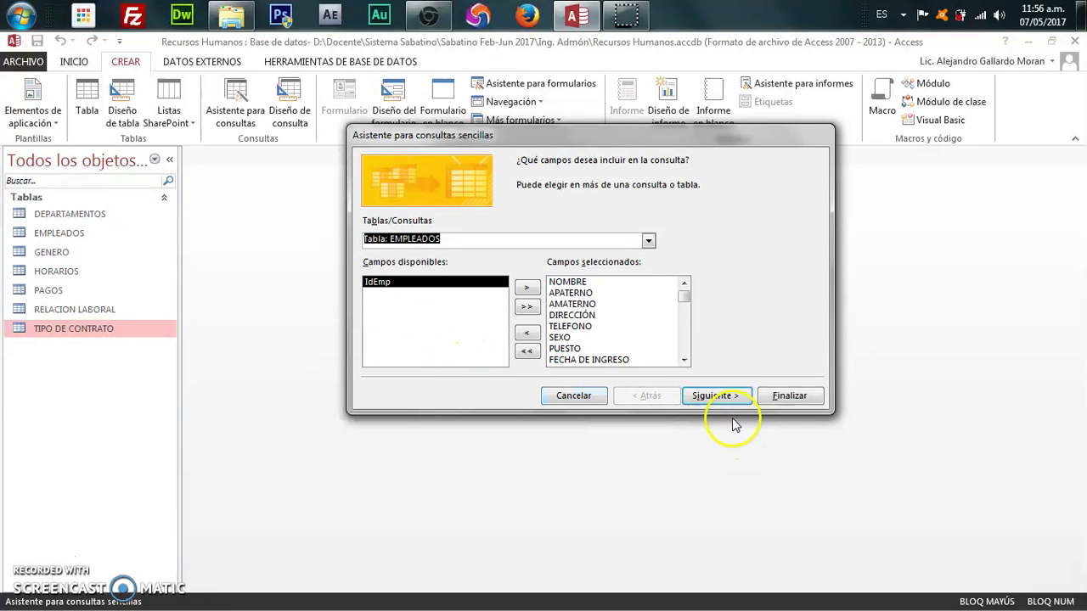
{"action": "left_click", "coordinate": [716, 395]}
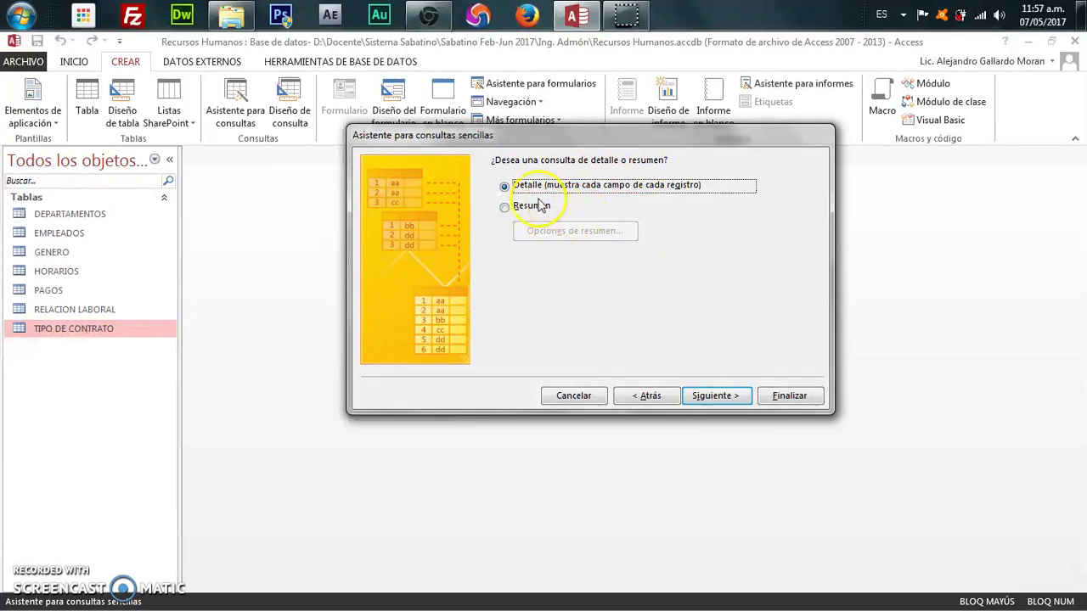
{"action": "left_click", "coordinate": [704, 397]}
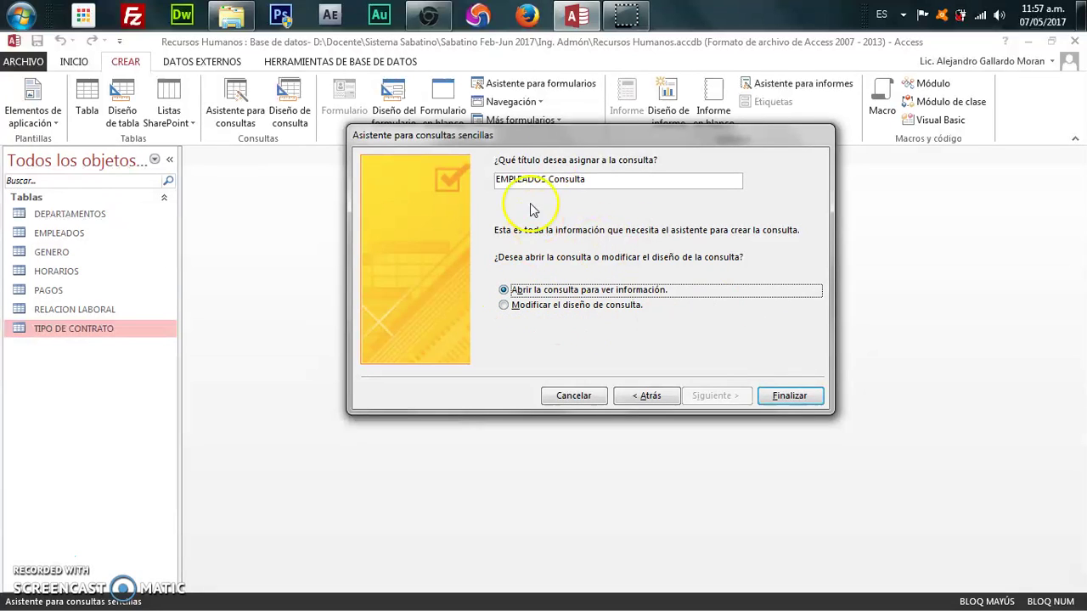
Step: Title the query CONSULTA EMPLEADOS
{"action": "double_click", "coordinate": [582, 180]}
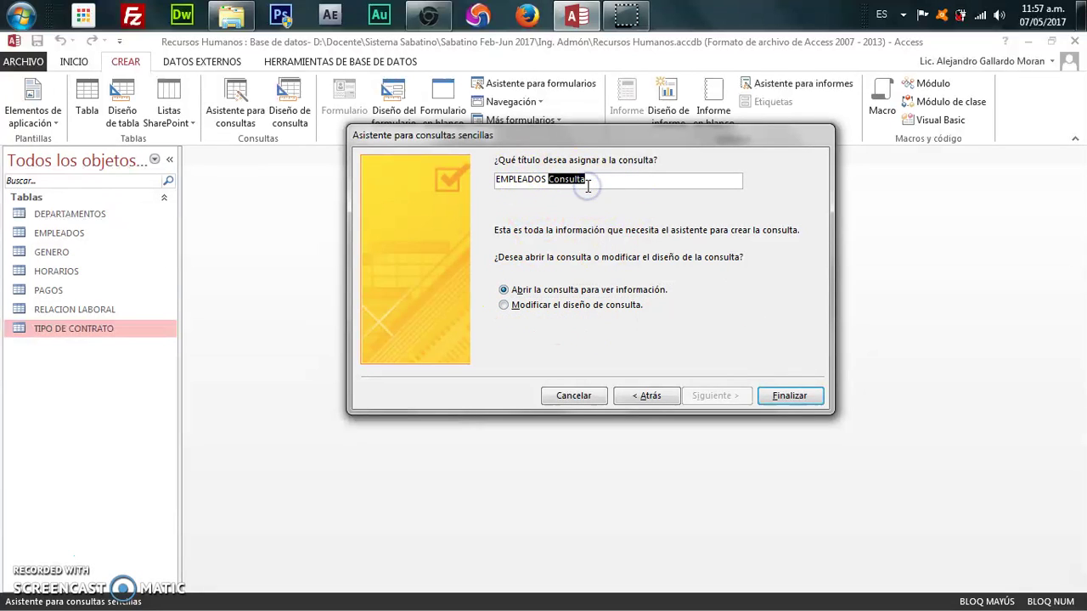
{"action": "key", "text": "BackSpace"}
{"action": "key", "text": "Home"}
{"action": "type", "text": "CONSULTA"}
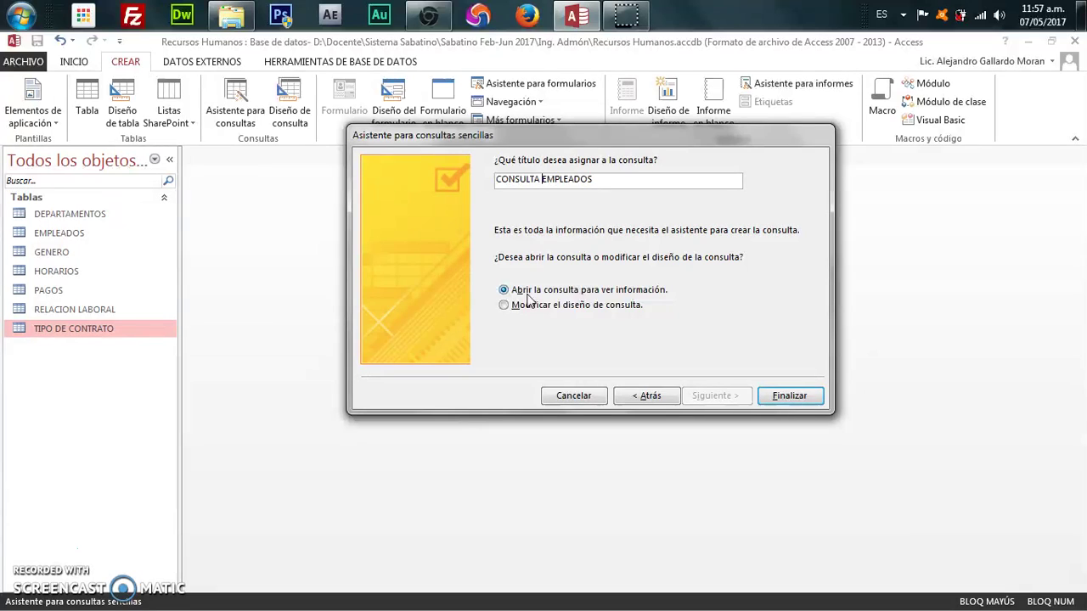
{"action": "left_click", "coordinate": [596, 183]}
Step: Finish the wizard with the option to modify the query design, and close the property sheet
{"action": "left_click", "coordinate": [505, 307]}
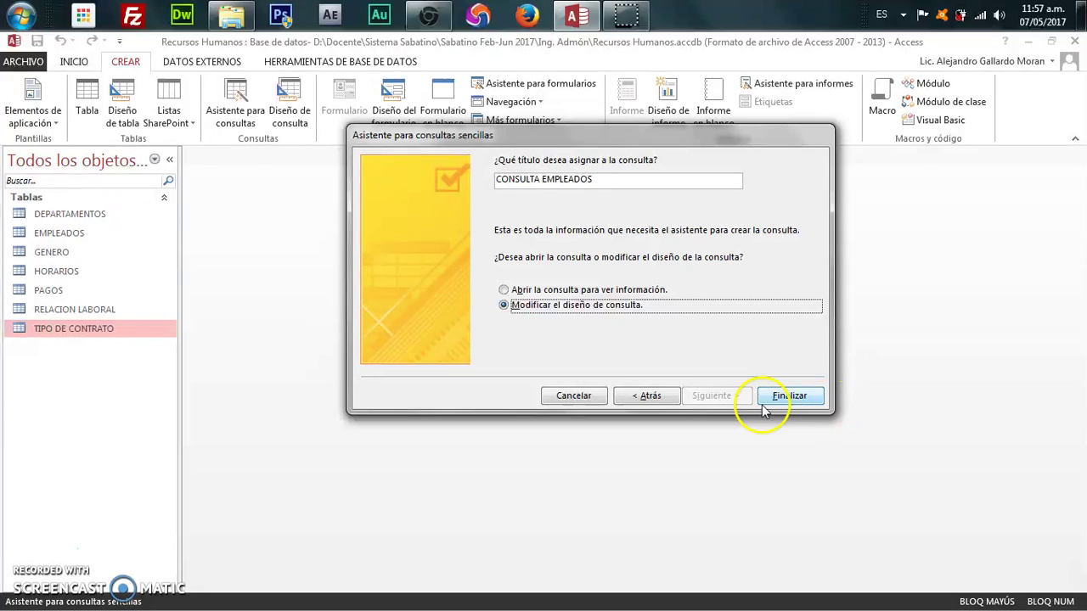
{"action": "left_click", "coordinate": [785, 395]}
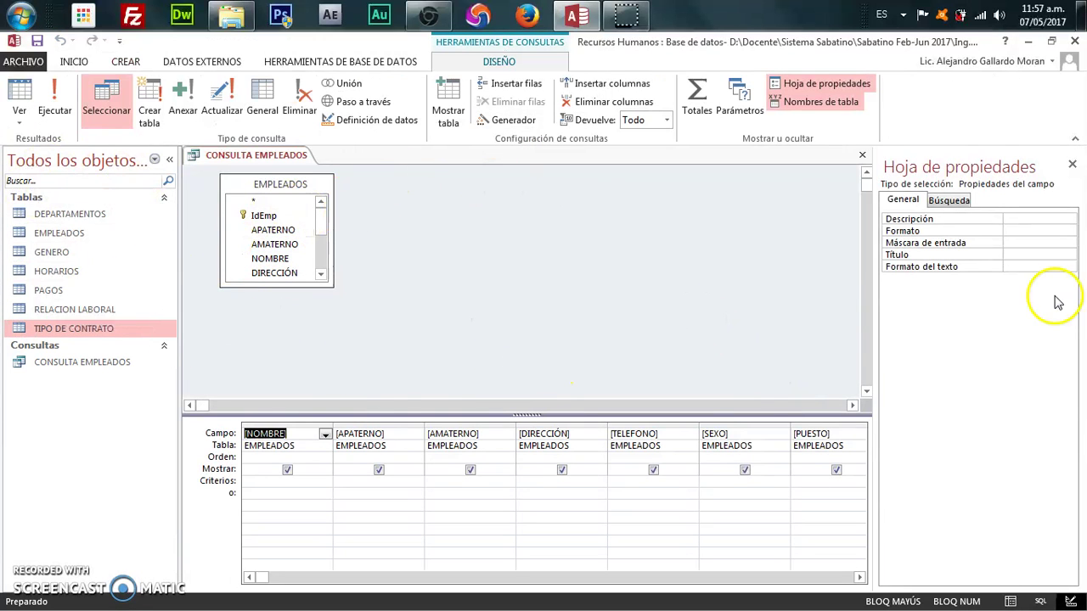
{"action": "left_click", "coordinate": [1072, 164]}
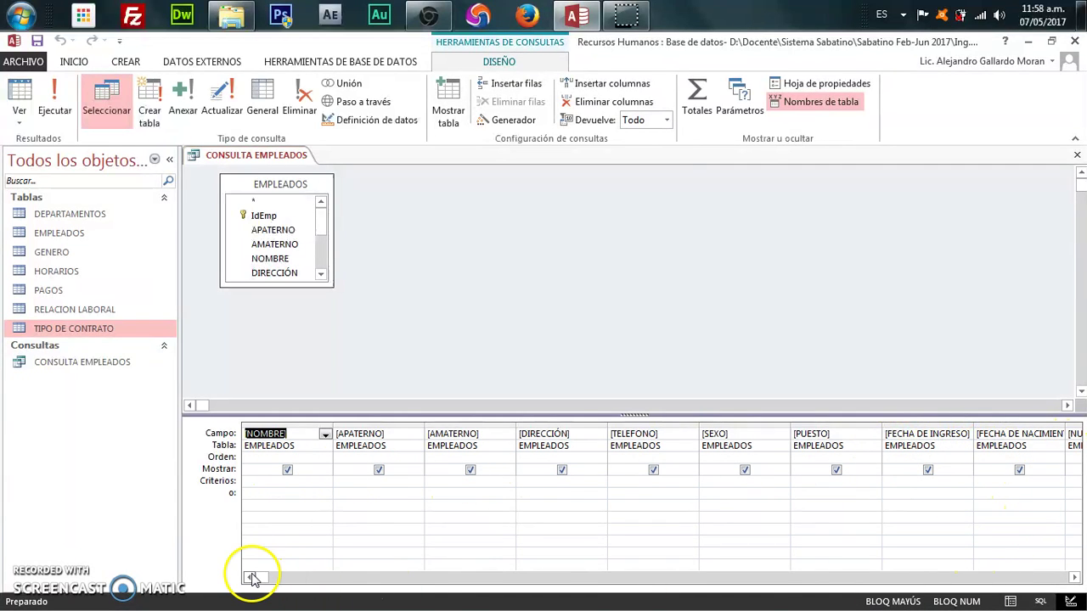
Step: Enter the parameter criterion =[Teclee el Nombre del Empleado] for the NOMBRE field
{"action": "mouse_move", "coordinate": [261, 577]}
{"action": "left_mouse_down"}
{"action": "mouse_move", "coordinate": [647, 579]}
{"action": "mouse_move", "coordinate": [271, 586]}
{"action": "left_mouse_up"}
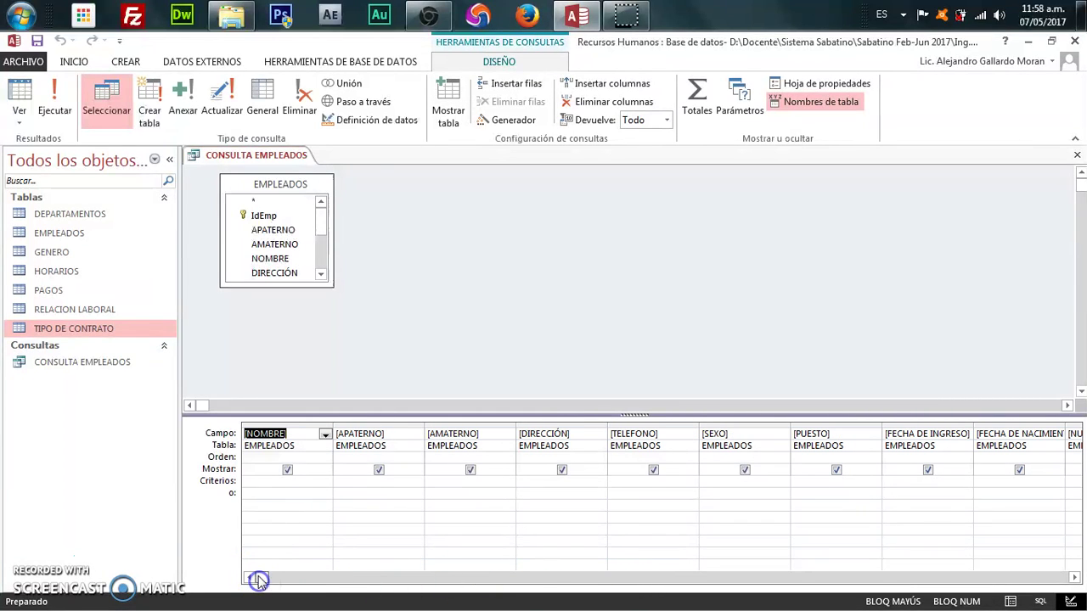
{"action": "left_click", "coordinate": [268, 481]}
{"action": "left_click", "coordinate": [479, 512]}
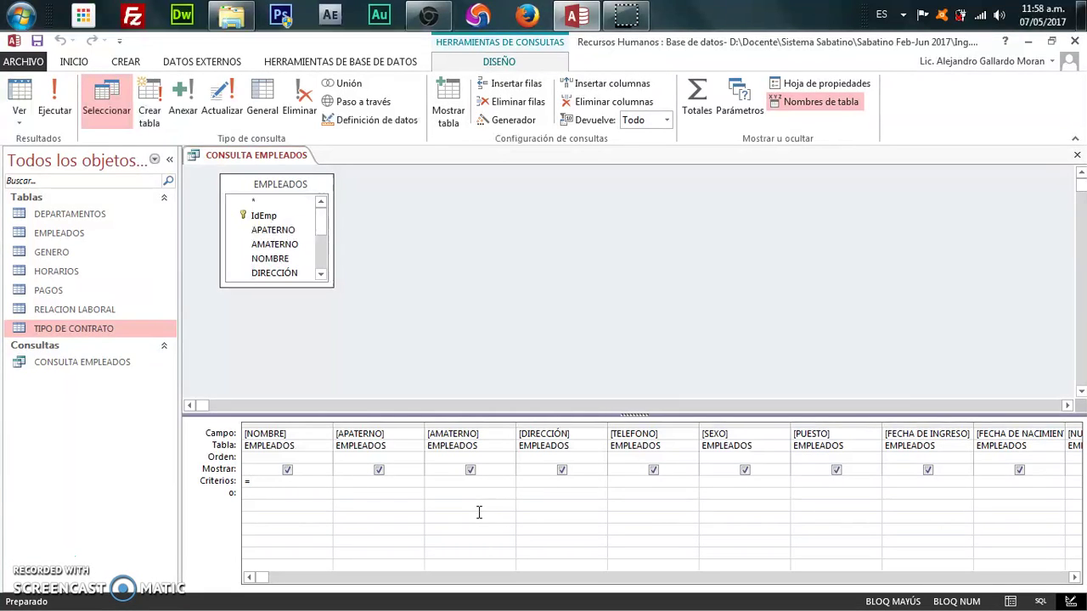
{"action": "left_click", "coordinate": [267, 480]}
{"action": "type", "text": "BRE"}
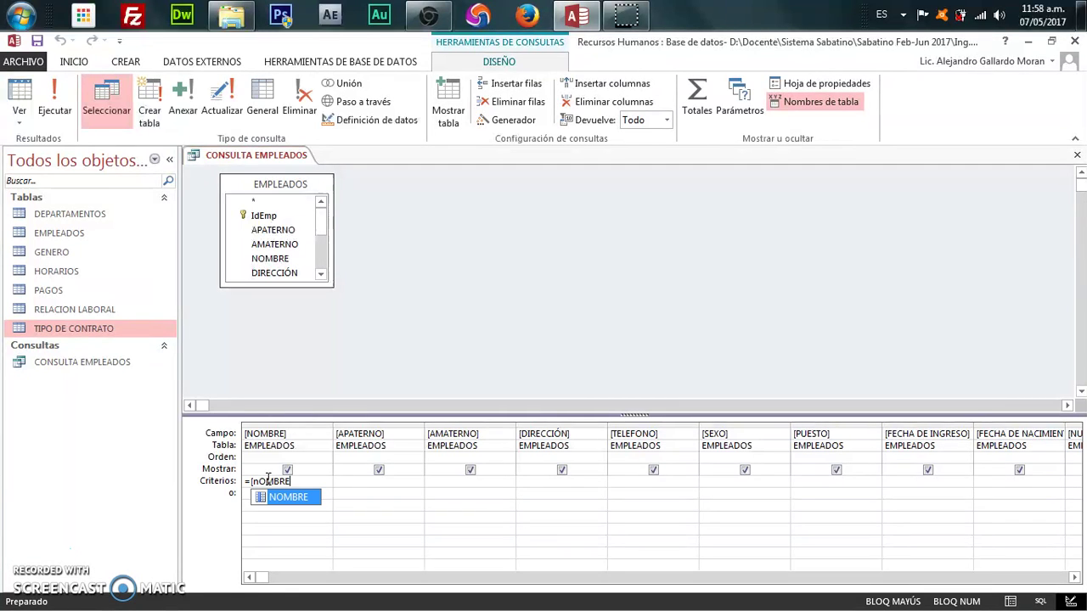
{"action": "key", "text": "BackSpace"}
{"action": "key", "text": "BackSpace"}
{"action": "key", "text": "BackSpace"}
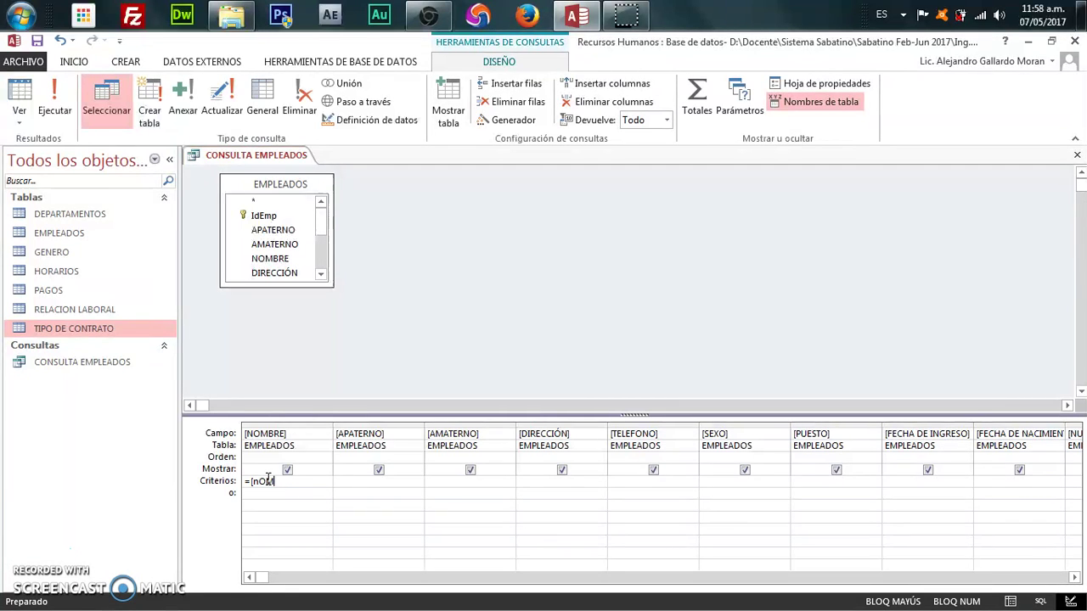
{"action": "key", "text": "BackSpace"}
{"action": "type", "text": "Tec"}
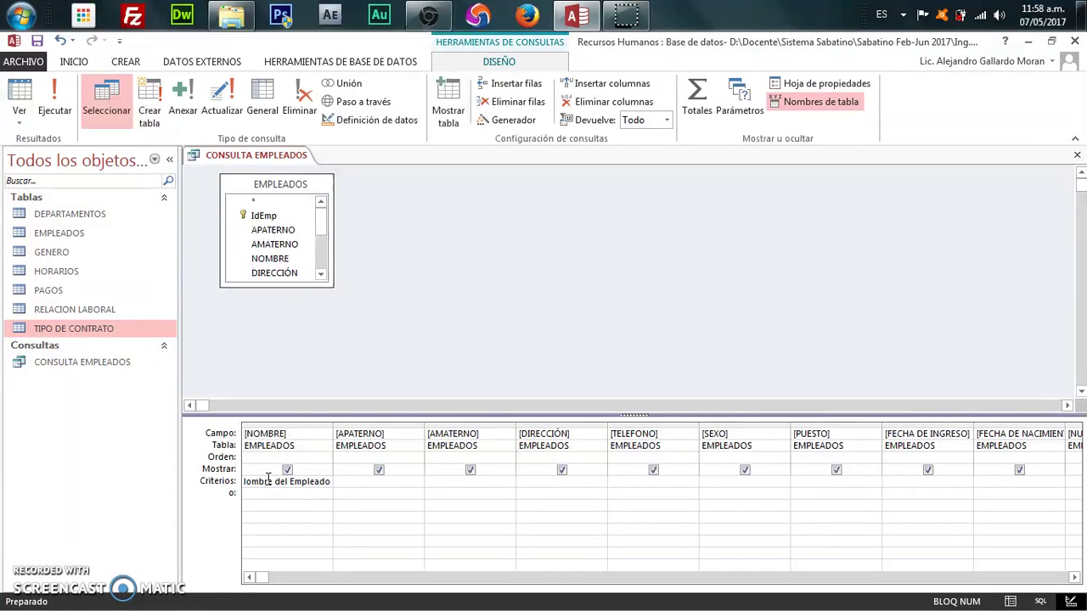
{"action": "type", "text": "]"}
{"action": "left_click", "coordinate": [270, 491]}
{"action": "double_click", "coordinate": [305, 485]}
{"action": "left_click", "coordinate": [305, 486]}
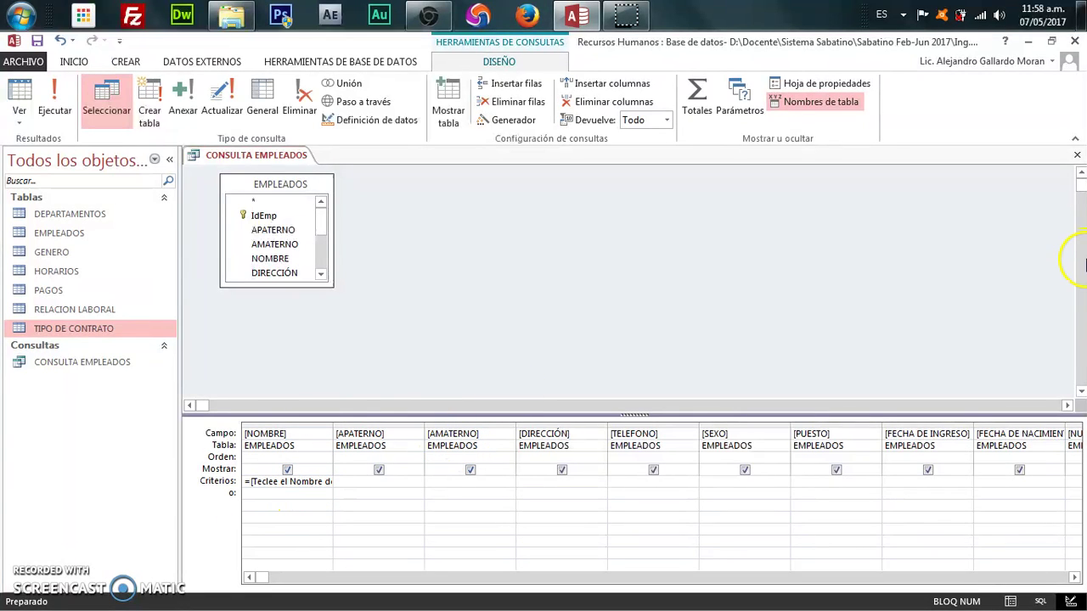
Step: Close the CONSULTA EMPLEADOS query and save its design changes
{"action": "left_click", "coordinate": [1076, 154]}
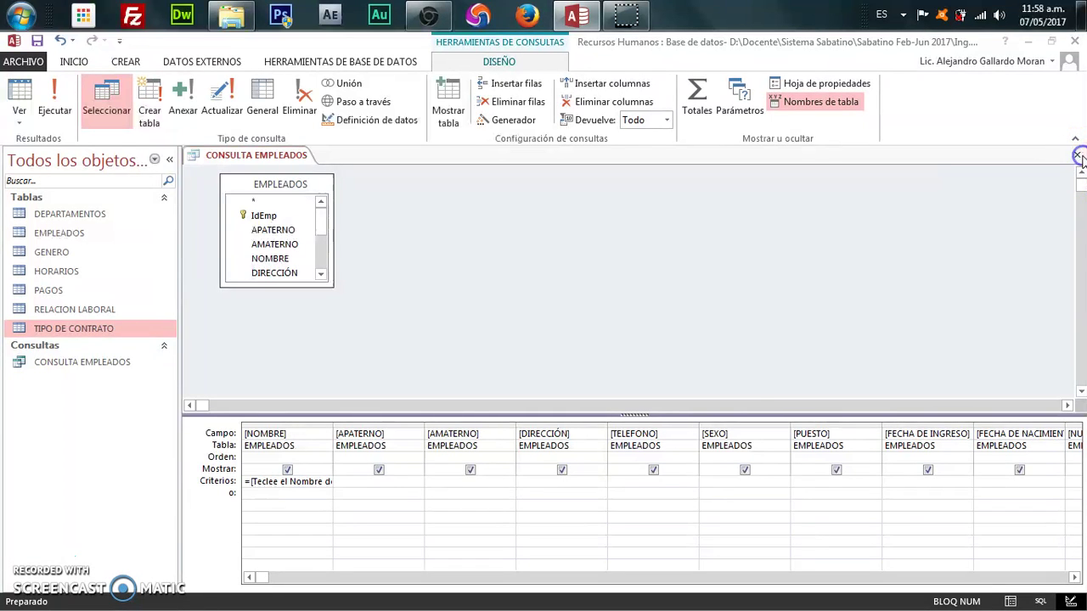
{"action": "left_click", "coordinate": [465, 375]}
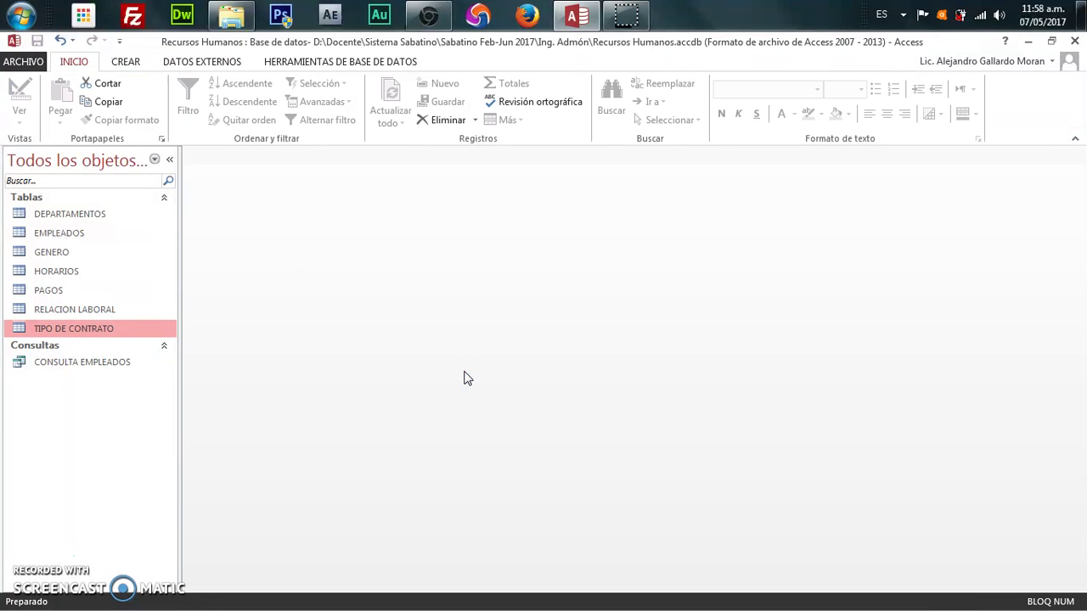
Step: Test the CONSULTA EMPLEADOS query with an existing employee's first name as the parameter, and close the results
{"action": "double_click", "coordinate": [82, 364]}
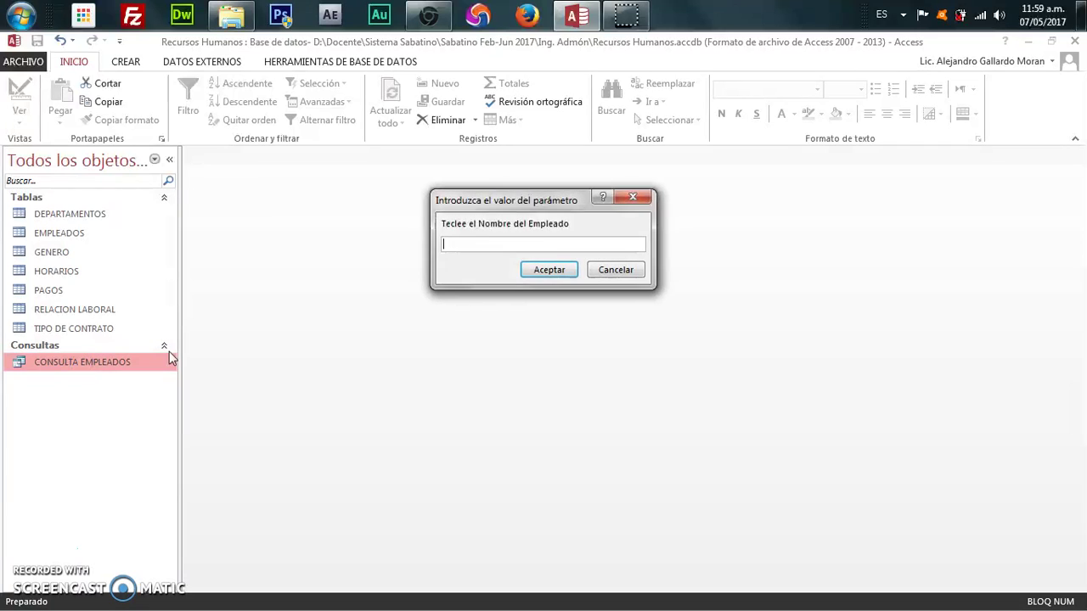
{"action": "left_click", "coordinate": [512, 241]}
{"action": "key", "text": "Return"}
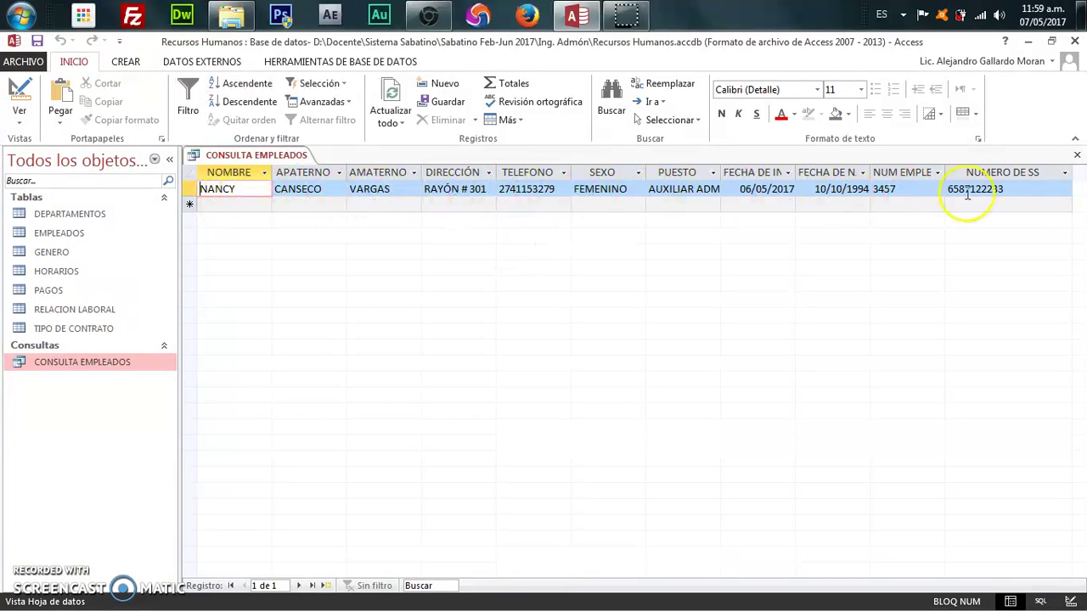
{"action": "left_click", "coordinate": [1076, 157]}
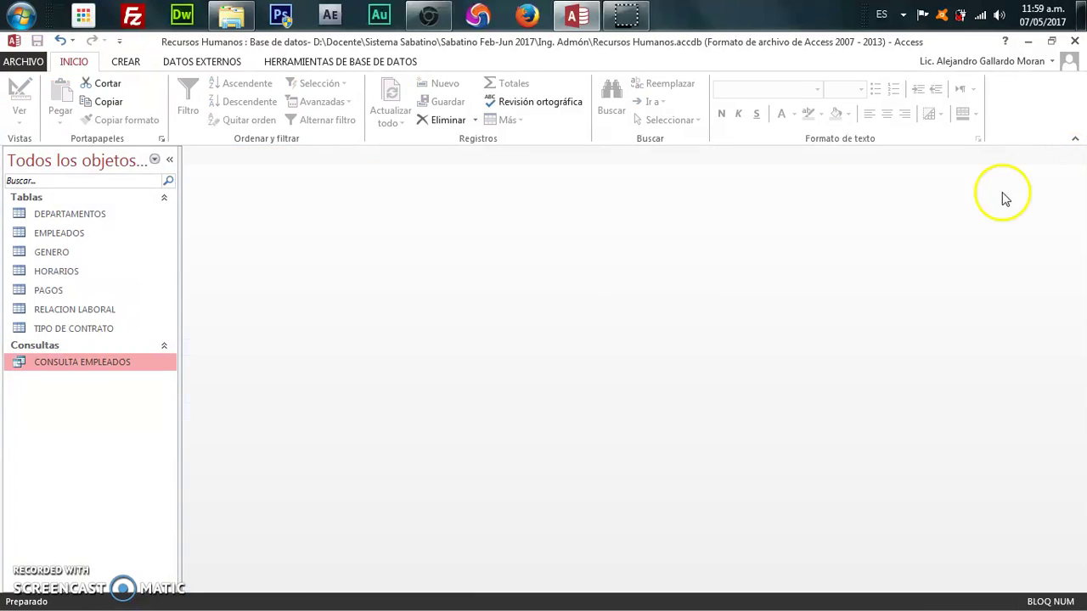
Step: Run the CONSULTA EMPLEADOS query again with a different first name as the parameter, and close the results
{"action": "double_click", "coordinate": [65, 367]}
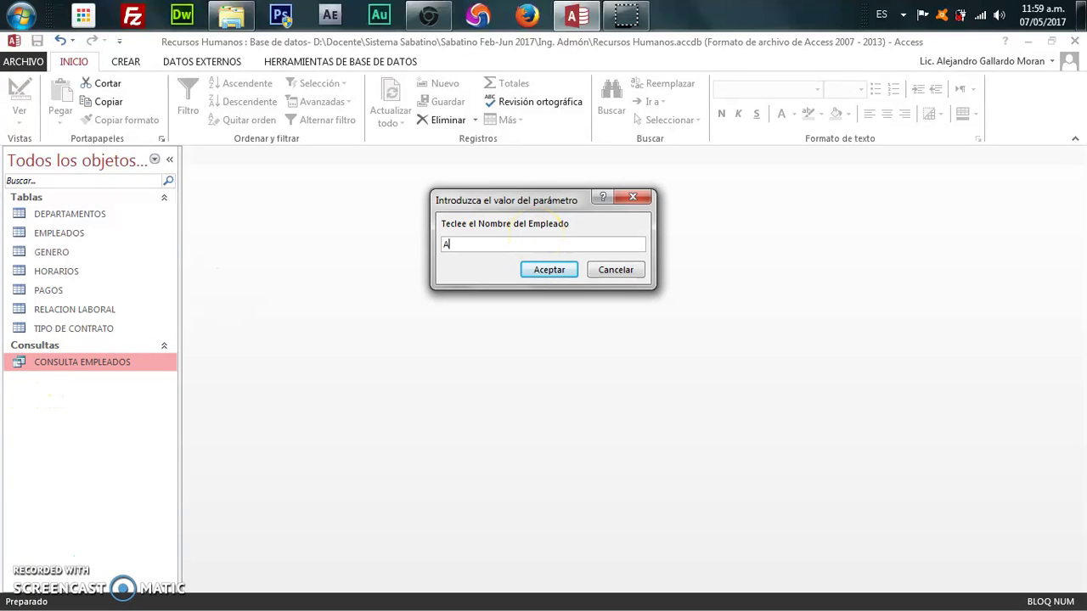
{"action": "type", "text": "Alejandro"}
{"action": "key", "text": "Return"}
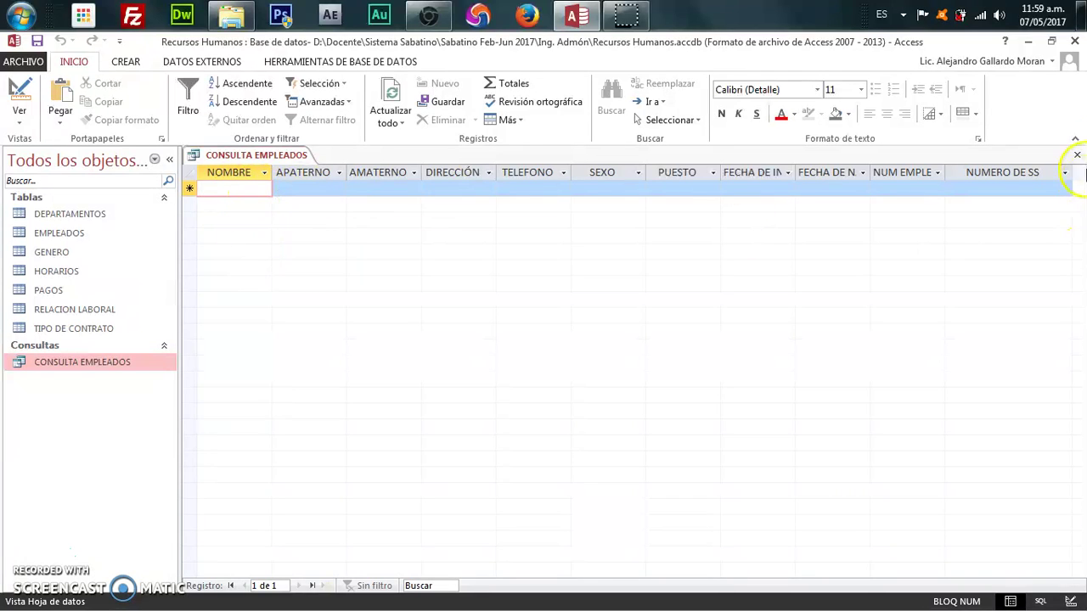
{"action": "left_click", "coordinate": [1076, 156]}
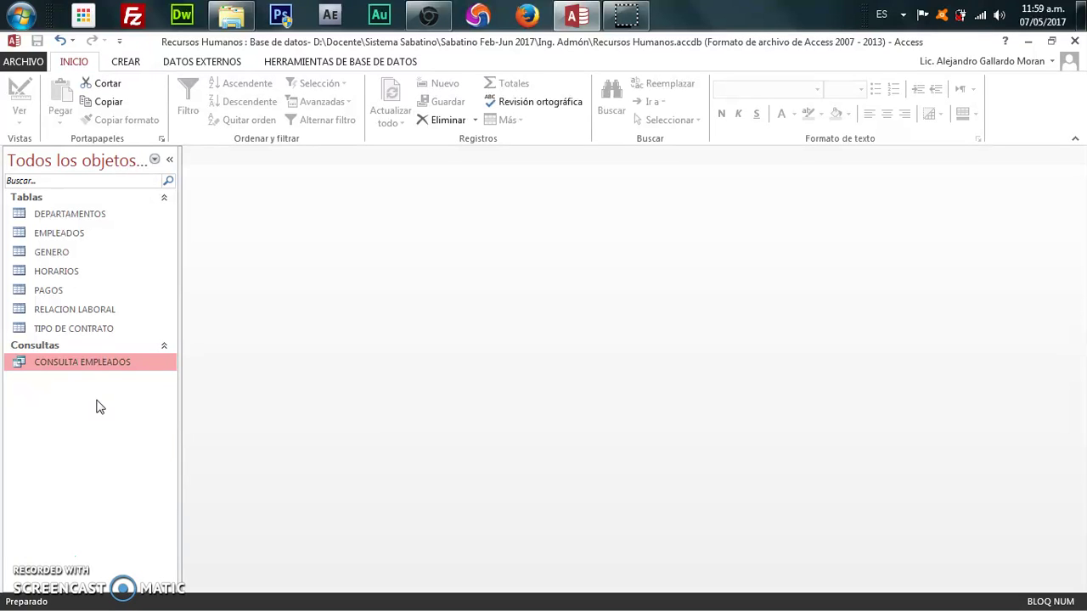
Step: Create a form based on the CONSULTA EMPLEADOS query, supplying an existing employee's first name as the parameter
{"action": "left_click", "coordinate": [124, 64]}
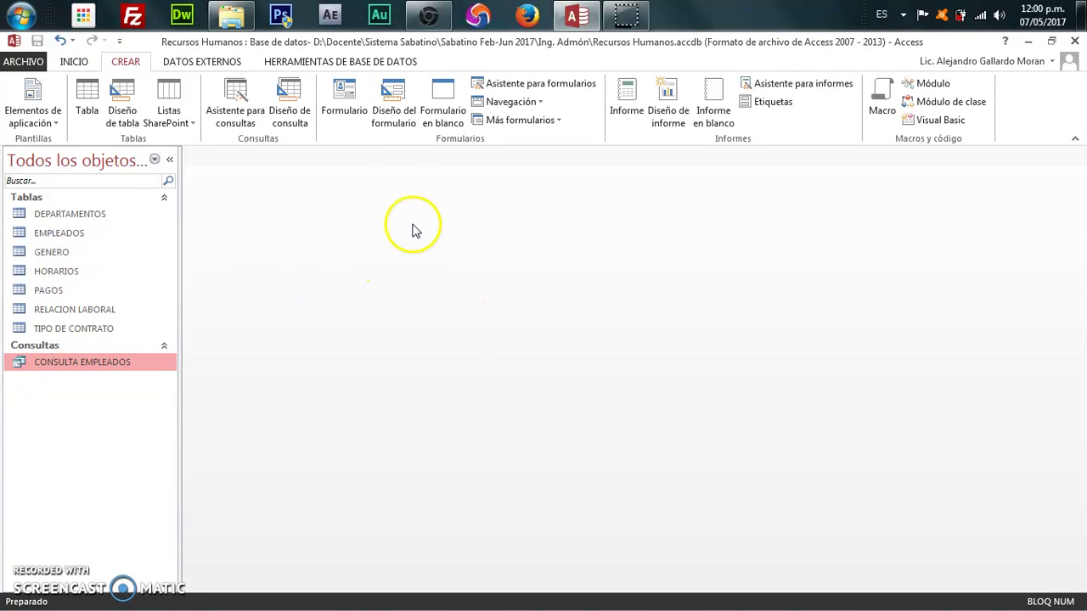
{"action": "left_click", "coordinate": [343, 98]}
{"action": "left_click", "coordinate": [478, 246]}
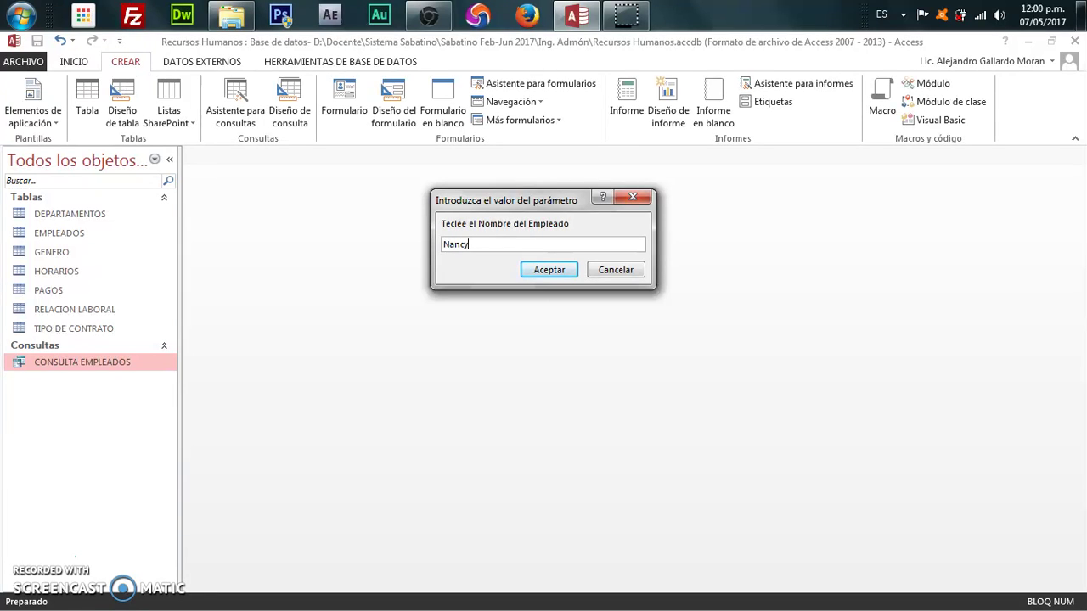
{"action": "left_click", "coordinate": [553, 270]}
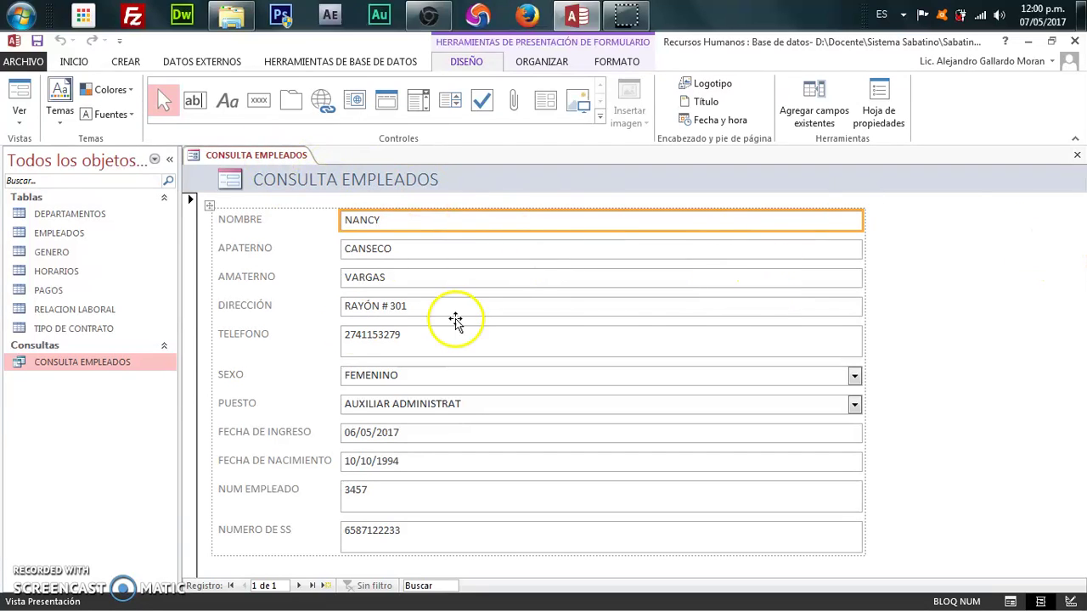
{"action": "left_click", "coordinate": [943, 285]}
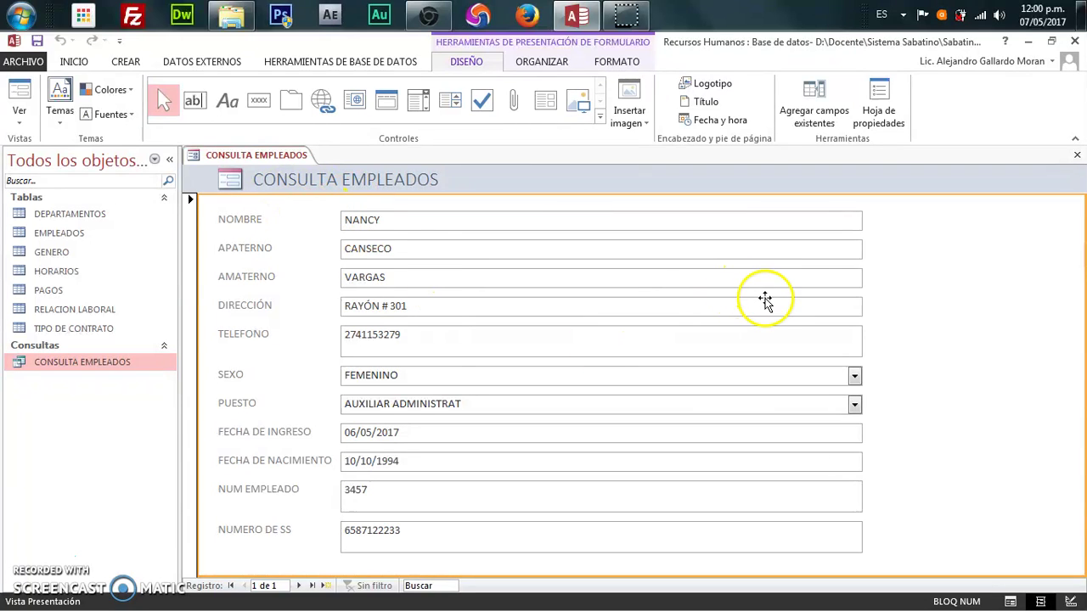
{"action": "right_click", "coordinate": [936, 252]}
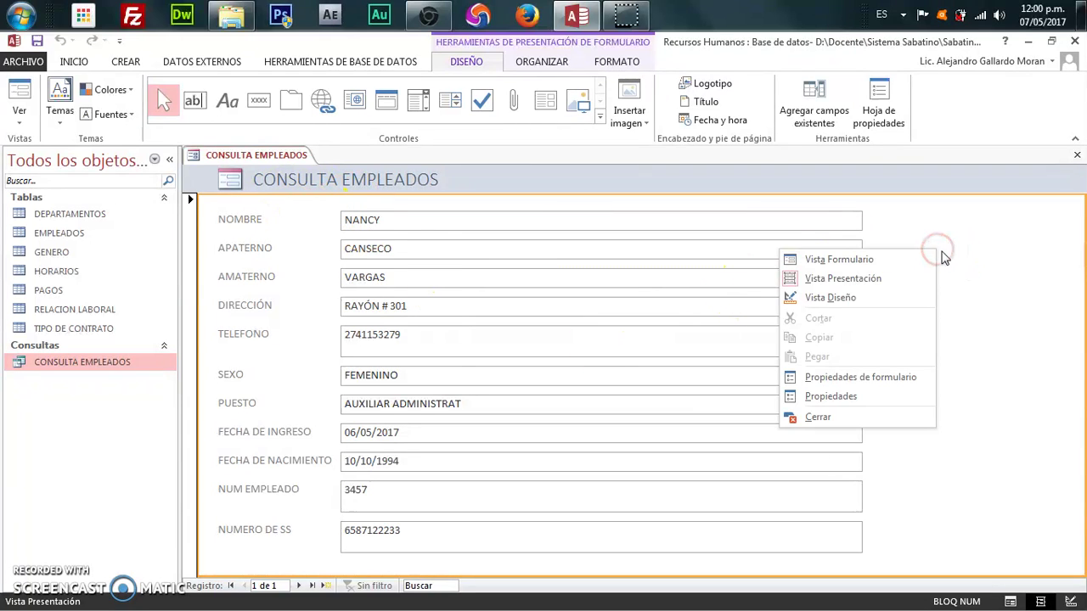
{"action": "left_click", "coordinate": [998, 274]}
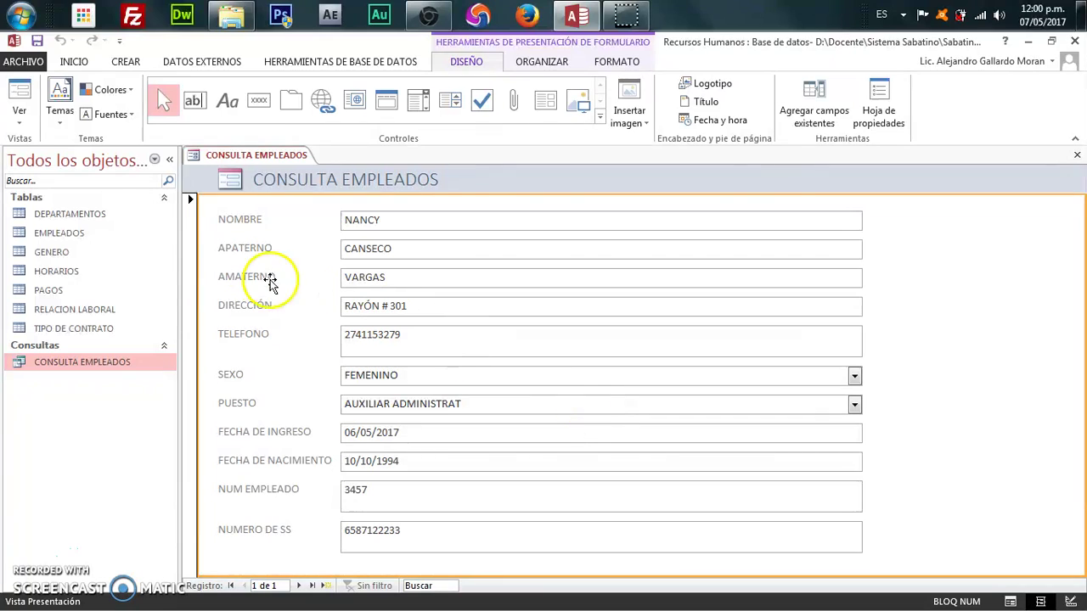
Step: Close the new form and save it as CONSULTA EMPLEADOS
{"action": "left_click", "coordinate": [1074, 158]}
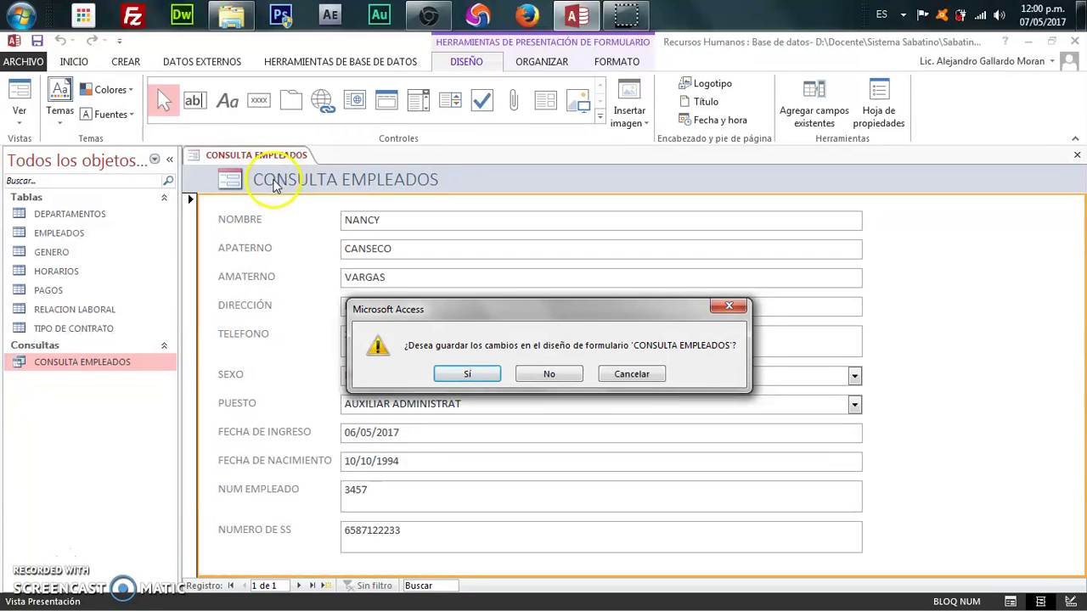
{"action": "left_click", "coordinate": [469, 375]}
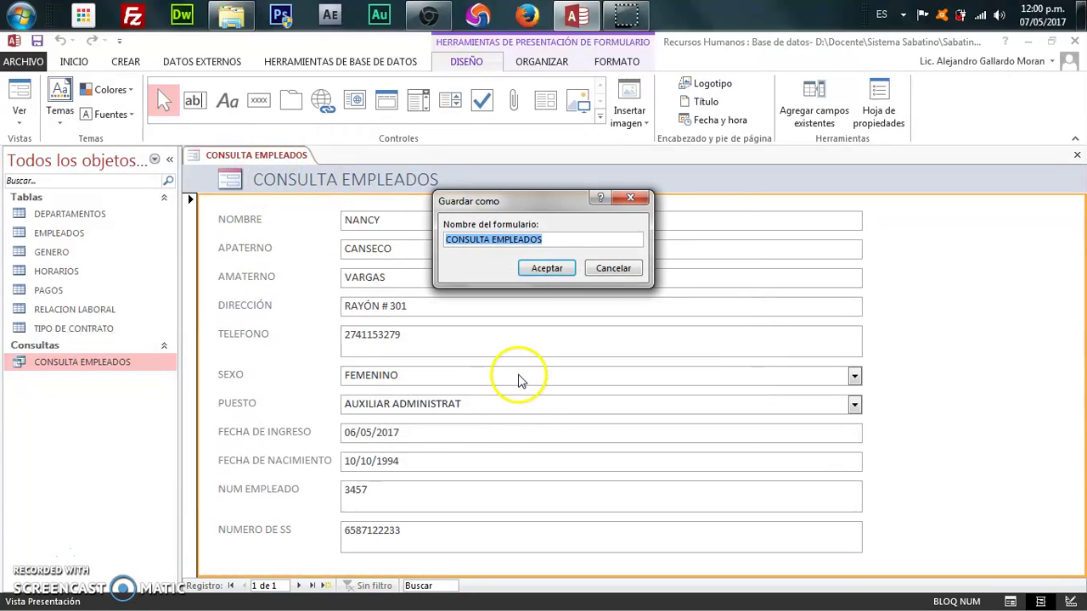
{"action": "left_click", "coordinate": [547, 268]}
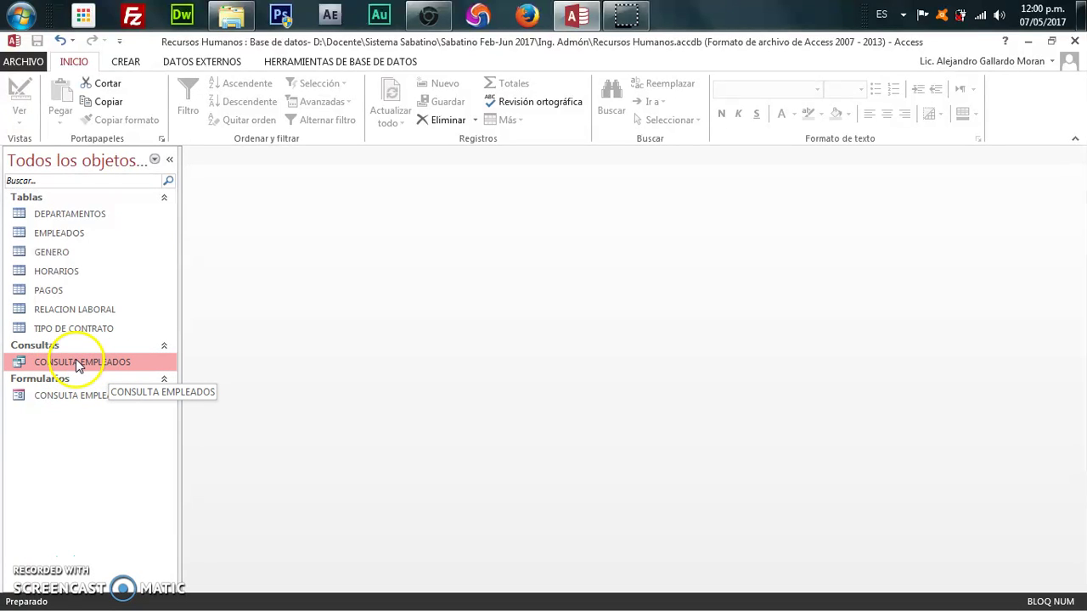
Step: Open the saved CONSULTA EMPLEADOS form with an existing employee's first name as the parameter
{"action": "left_click", "coordinate": [73, 398]}
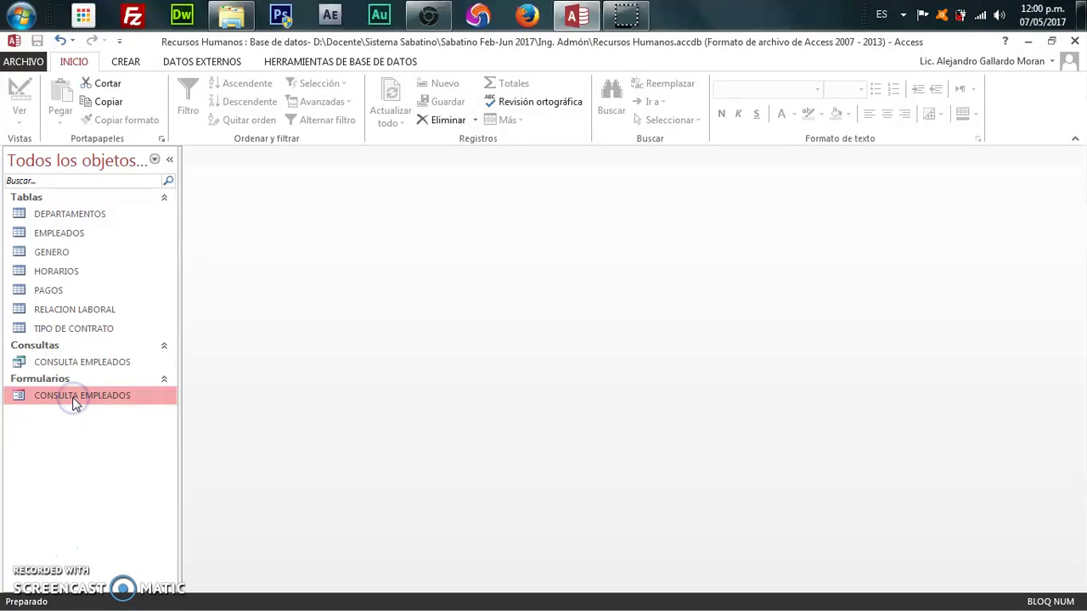
{"action": "double_click", "coordinate": [73, 399]}
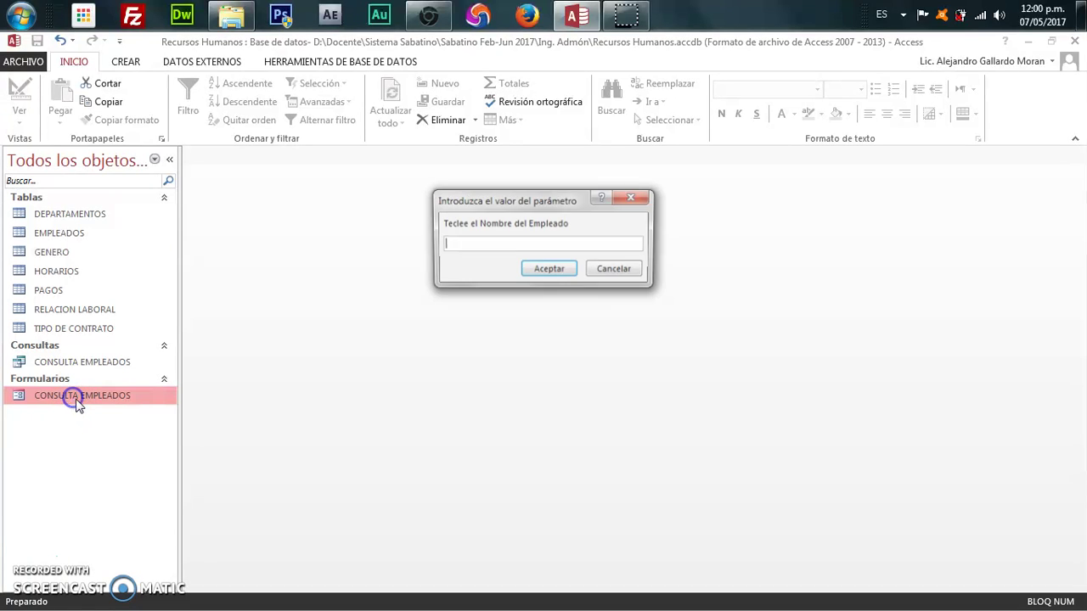
{"action": "left_click", "coordinate": [570, 242]}
{"action": "type", "text": "Nancy"}
{"action": "left_click", "coordinate": [535, 270]}
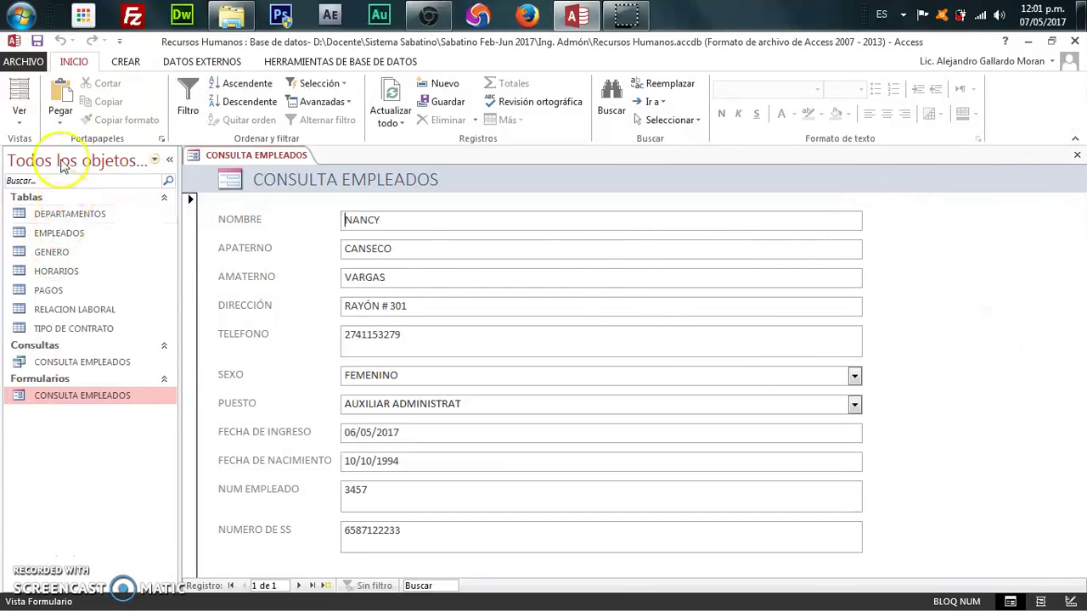
Step: Switch the form to Design view and widen its area to about 25.5 on the ruler
{"action": "left_click", "coordinate": [17, 121]}
{"action": "left_click", "coordinate": [34, 218]}
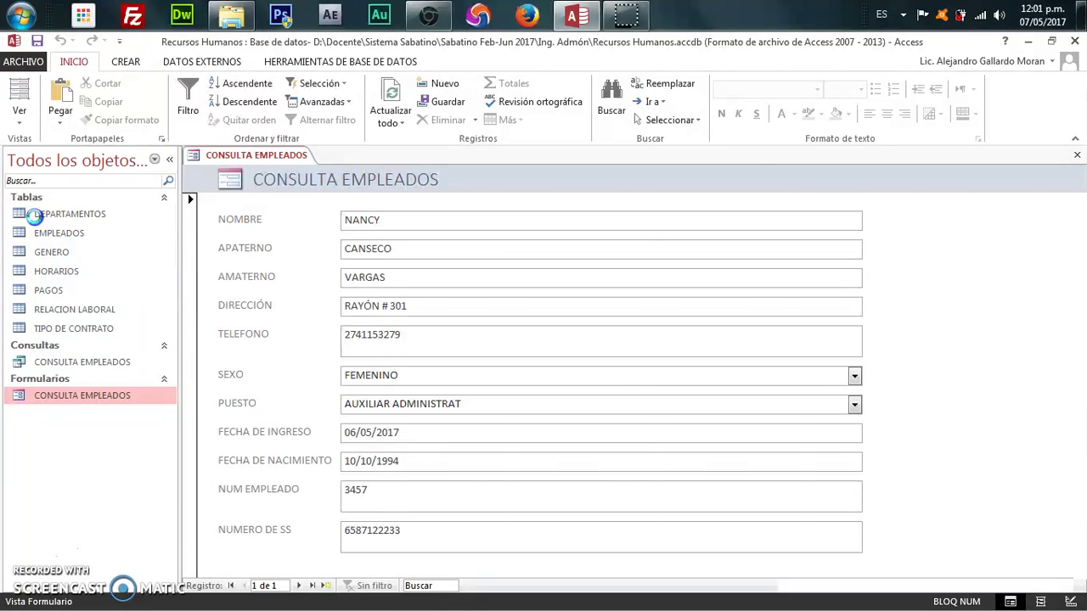
{"action": "left_click_drag", "start_coordinate": [867, 322], "coordinate": [966, 320]}
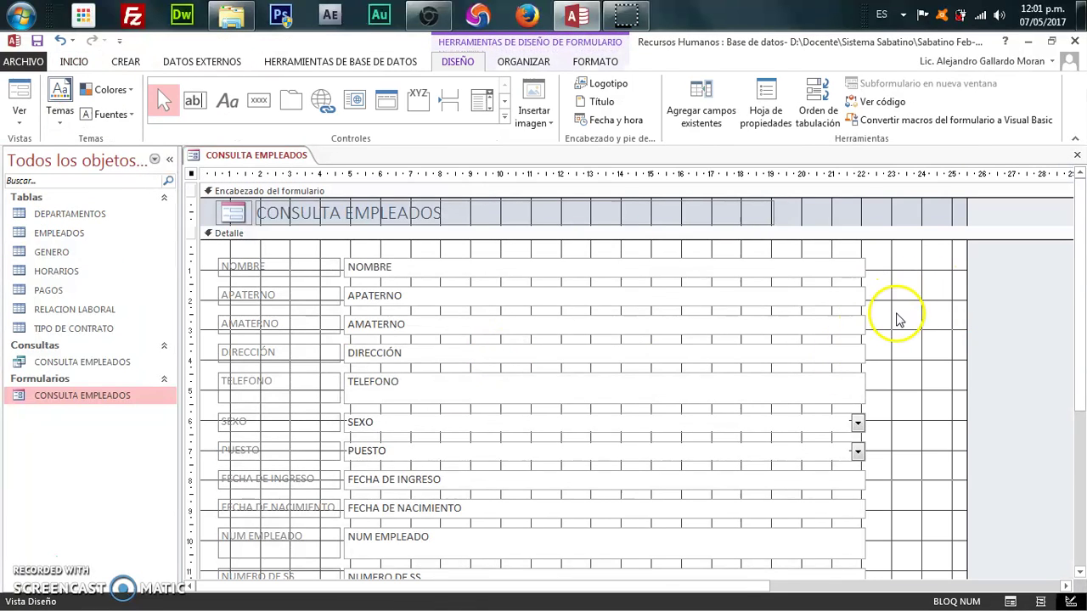
Step: Add a command button beside the NOMBRE field with the form operation Cerrar formulario and the Salida image
{"action": "left_click", "coordinate": [259, 101]}
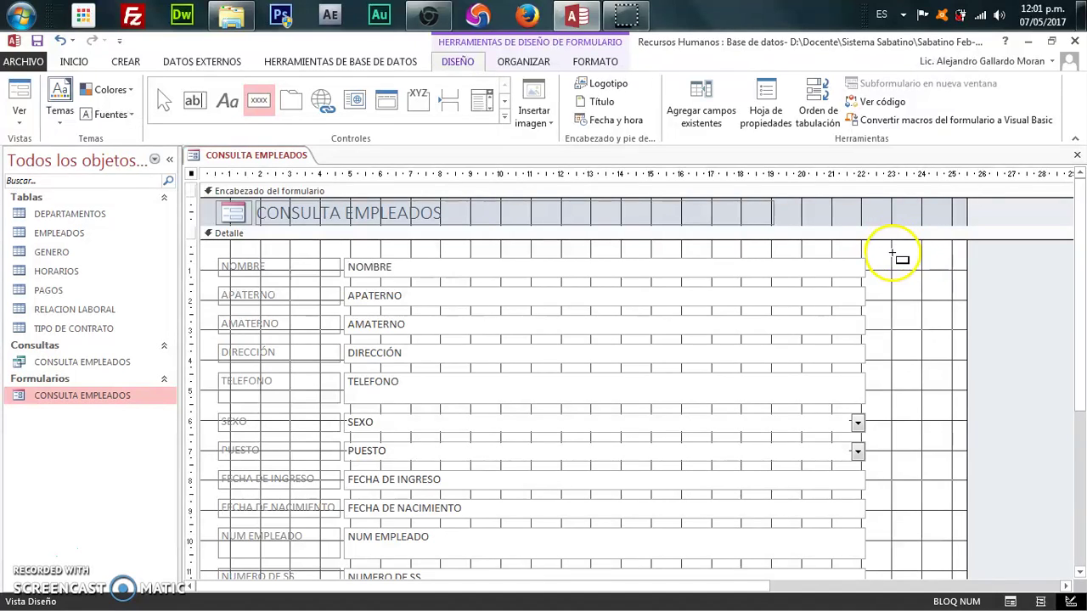
{"action": "left_click_drag", "start_coordinate": [891, 259], "coordinate": [953, 281]}
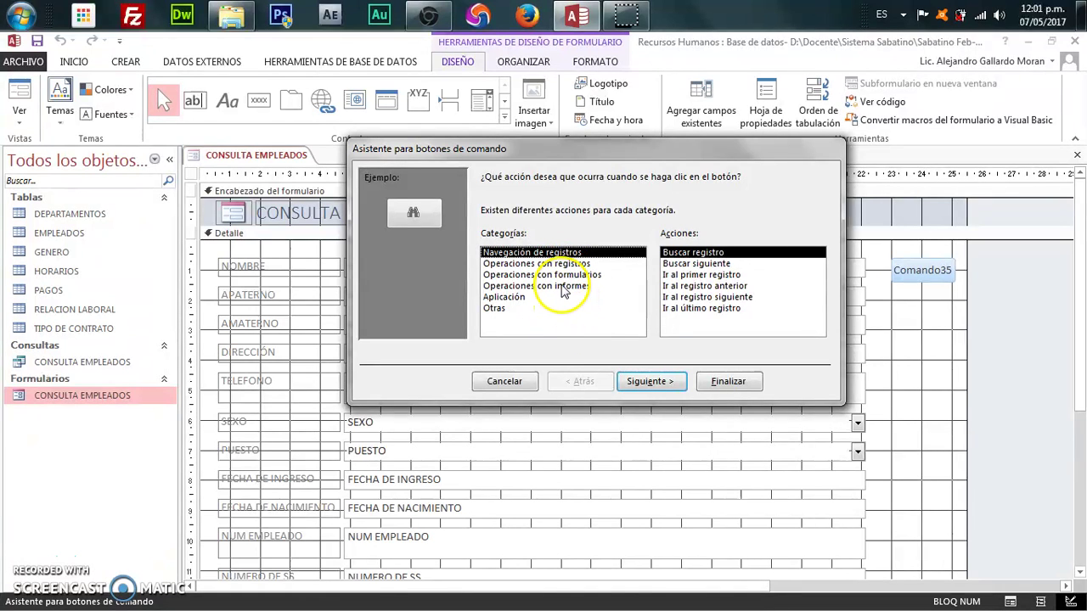
{"action": "left_click", "coordinate": [583, 275]}
{"action": "left_click", "coordinate": [696, 253]}
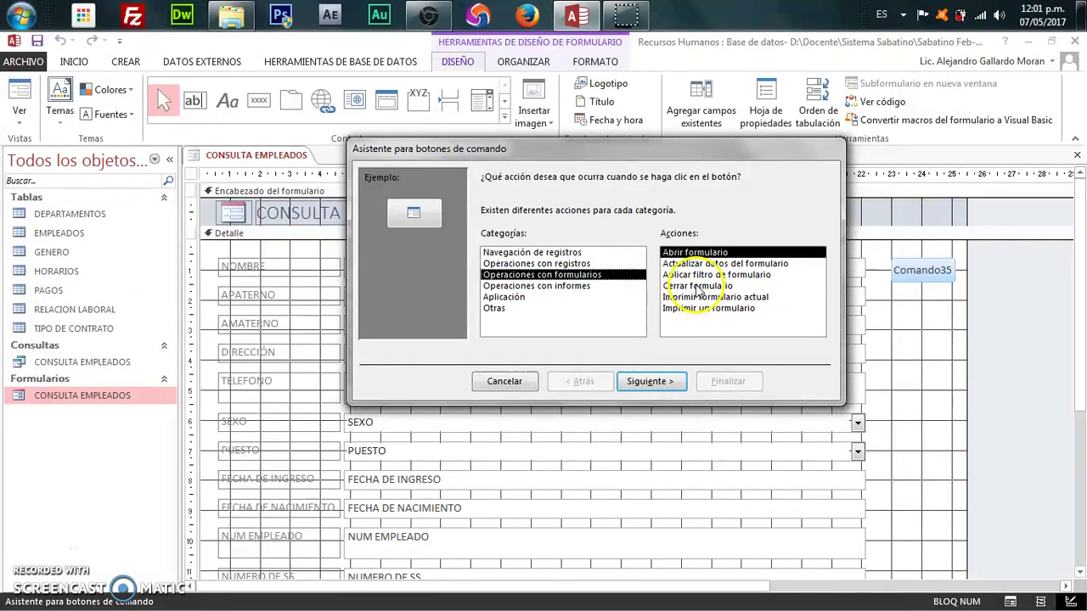
{"action": "left_click", "coordinate": [696, 286]}
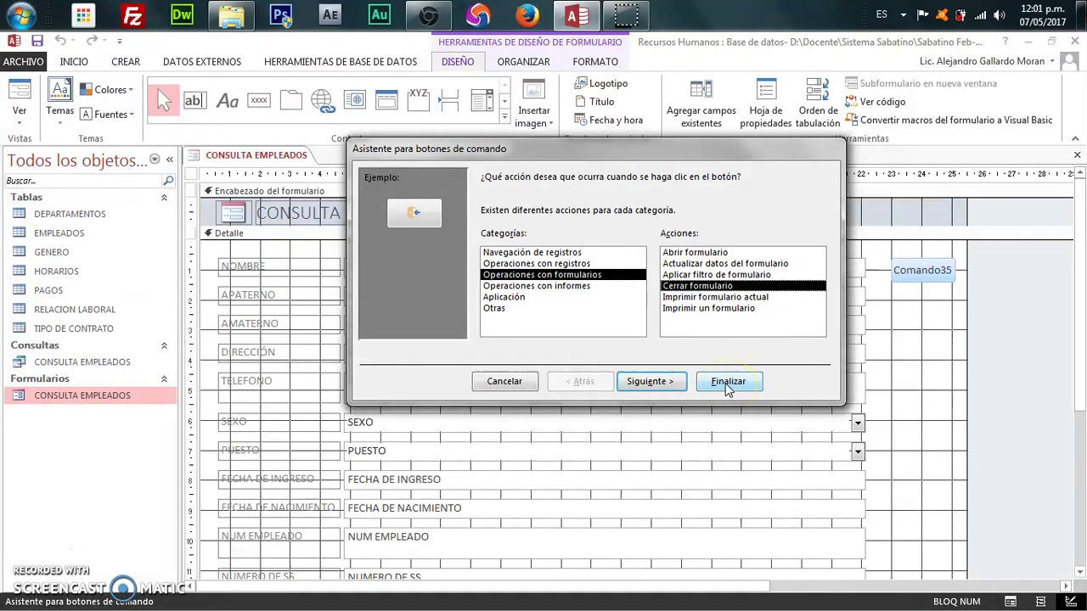
{"action": "left_click", "coordinate": [676, 381]}
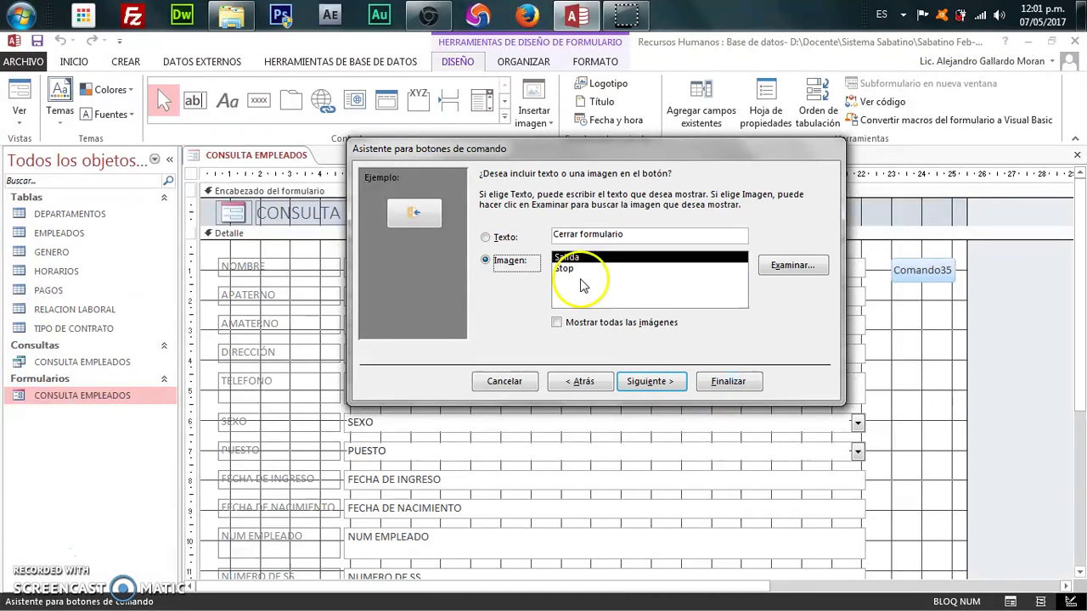
{"action": "left_click", "coordinate": [655, 384]}
{"action": "left_click", "coordinate": [735, 381]}
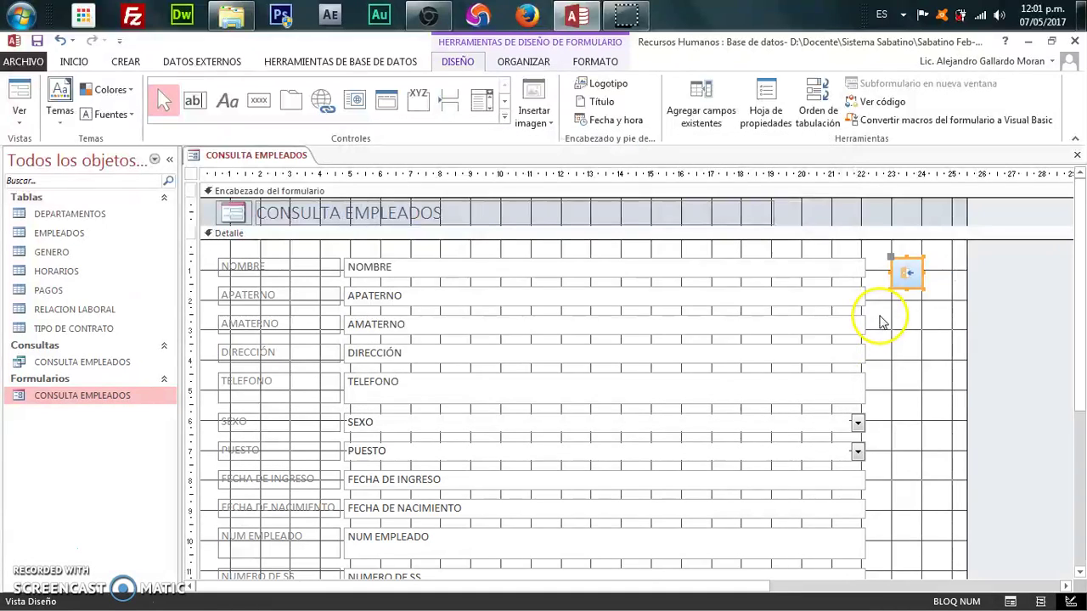
Step: Widen the exit button to about 1.7 ruler units, and close the form, saving its design changes
{"action": "left_click_drag", "start_coordinate": [922, 272], "coordinate": [942, 270]}
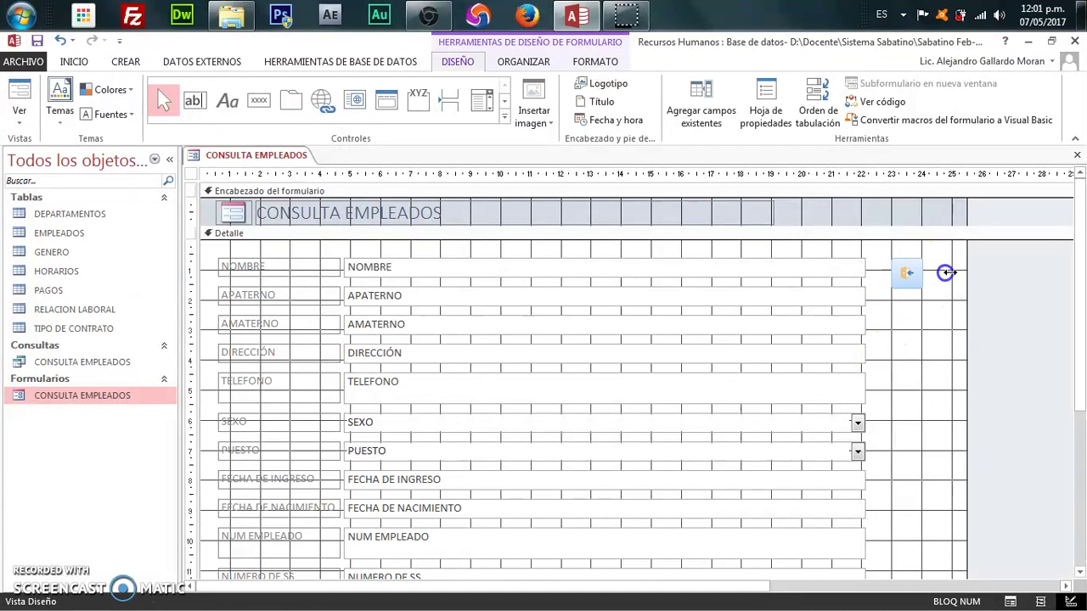
{"action": "left_click", "coordinate": [954, 278]}
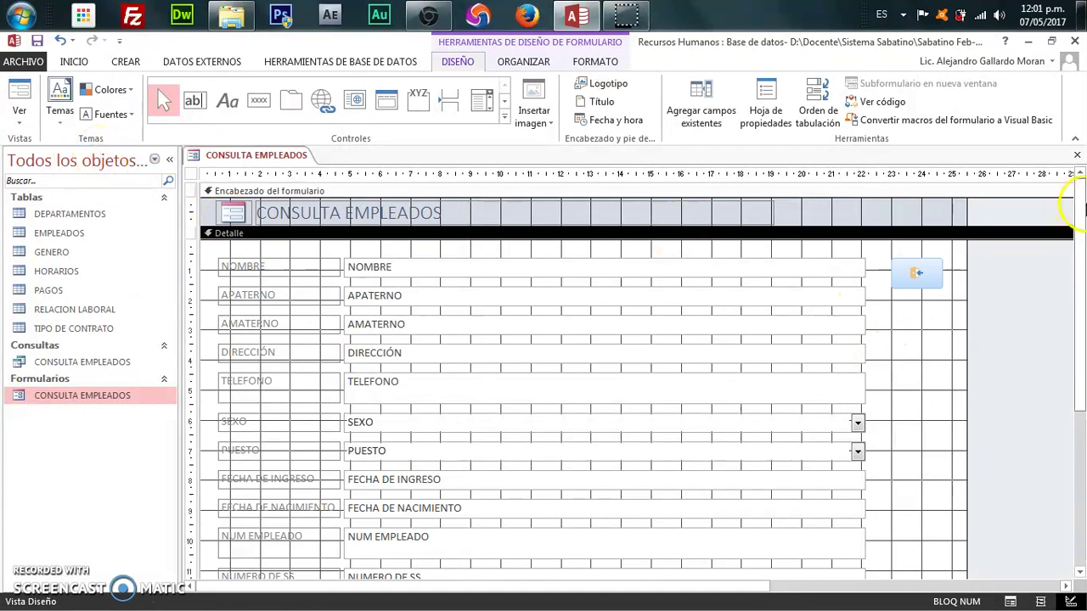
{"action": "left_click", "coordinate": [1076, 155]}
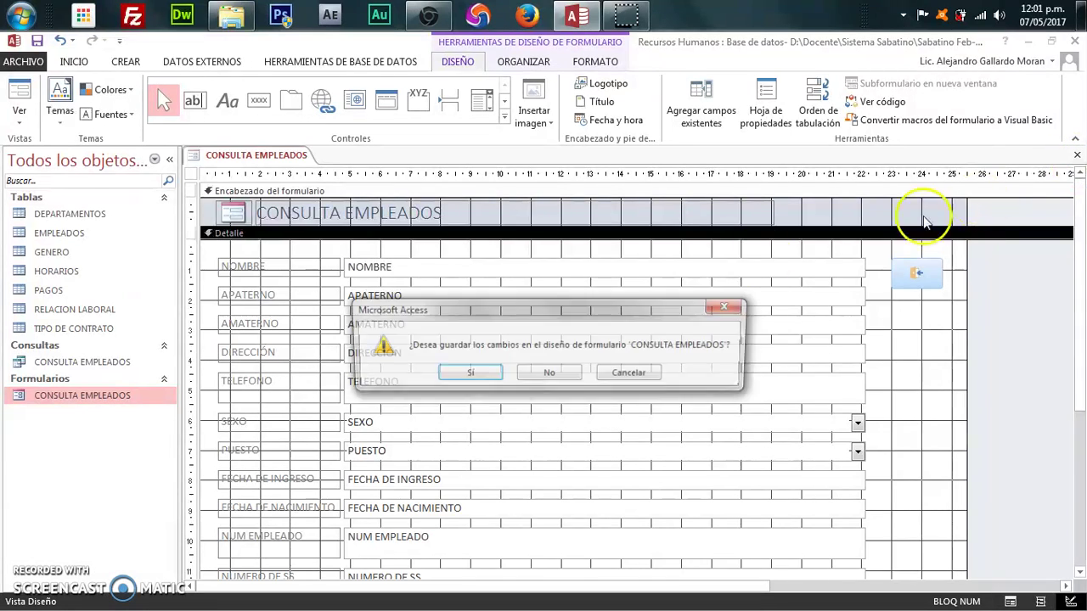
{"action": "left_click", "coordinate": [474, 376]}
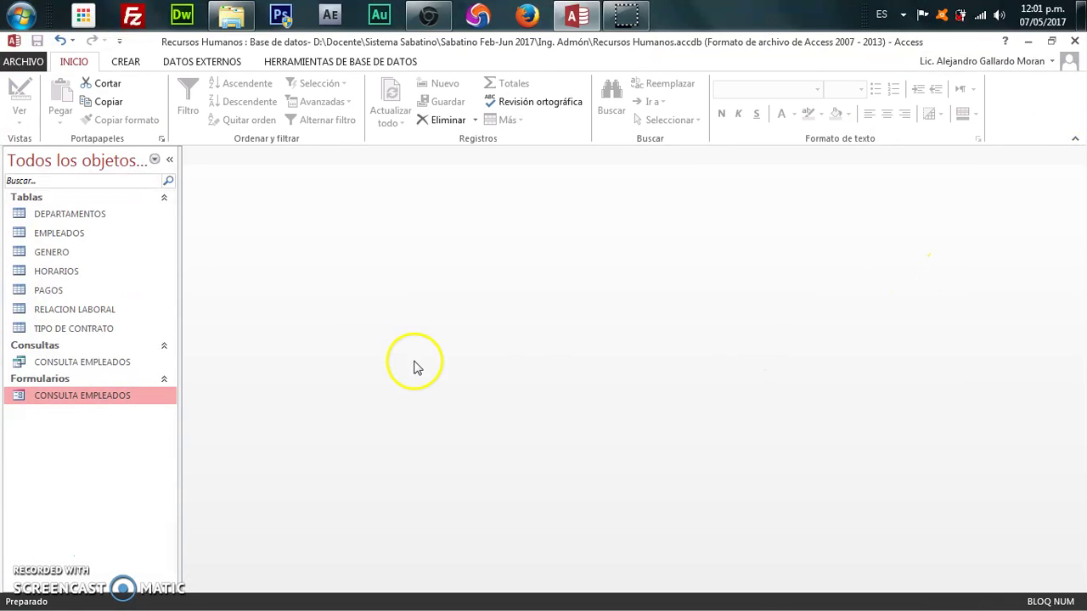
Step: Open the CONSULTA EMPLEADOS form with a different first name as the parameter, and close it with its exit button
{"action": "double_click", "coordinate": [79, 397]}
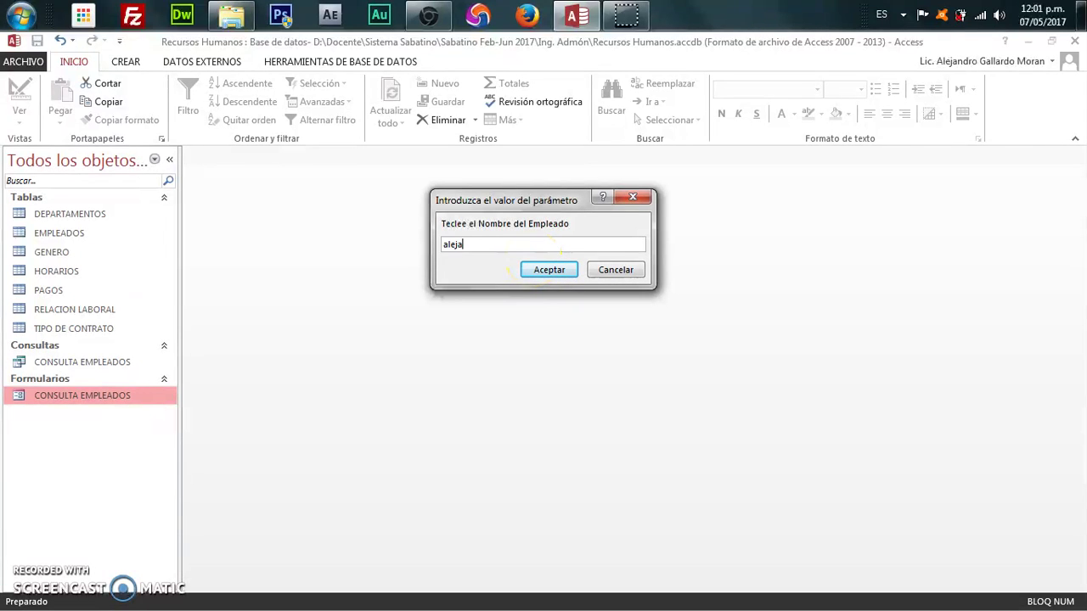
{"action": "left_click", "coordinate": [534, 264]}
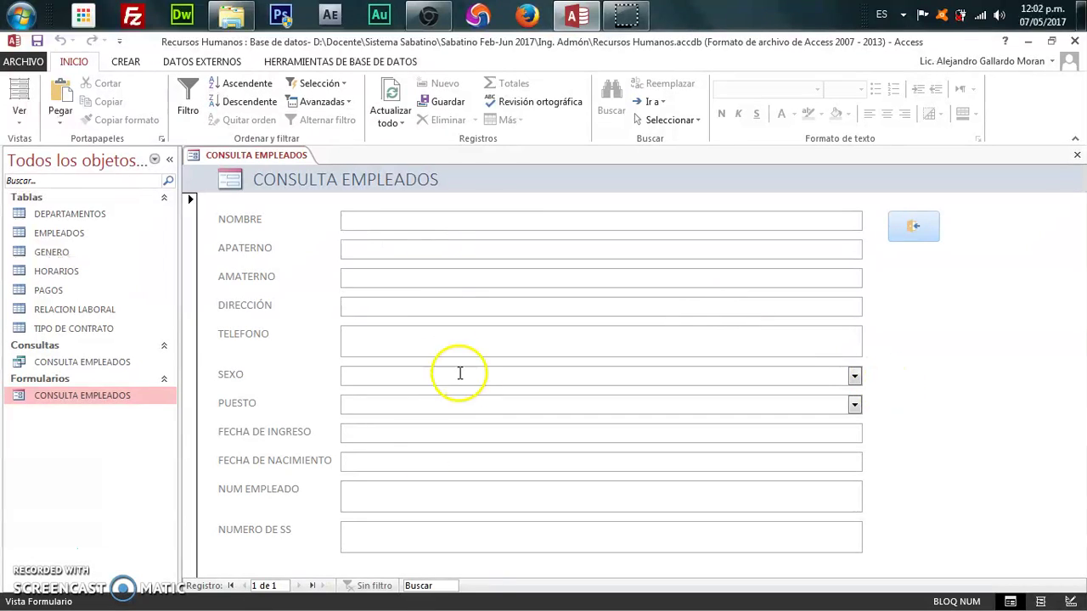
{"action": "left_click", "coordinate": [905, 227]}
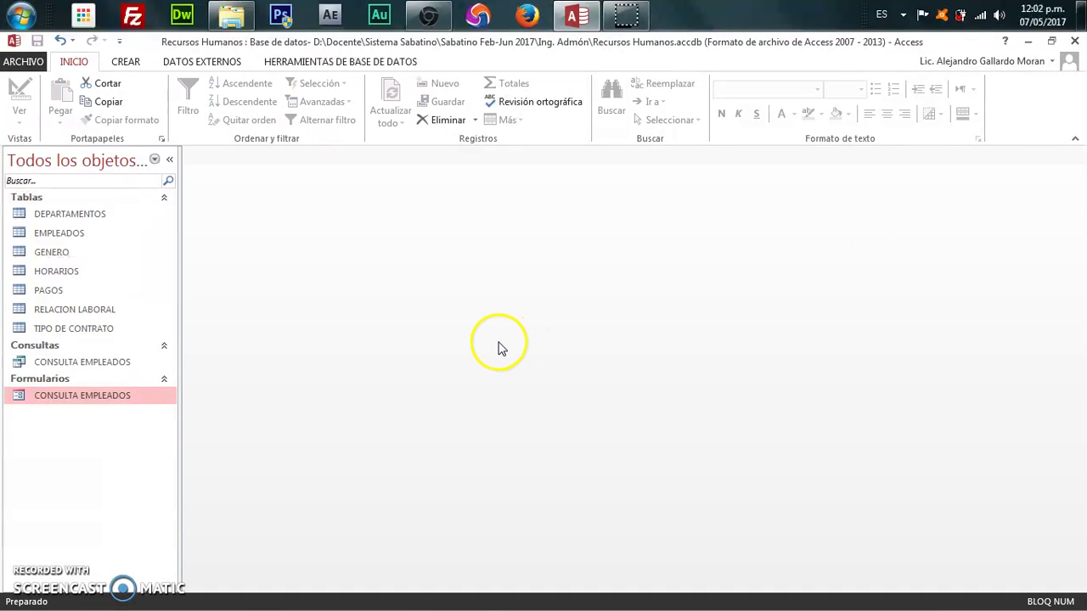
Step: Create a blank form and switch it to Design view with the form controls available
{"action": "left_click", "coordinate": [128, 63]}
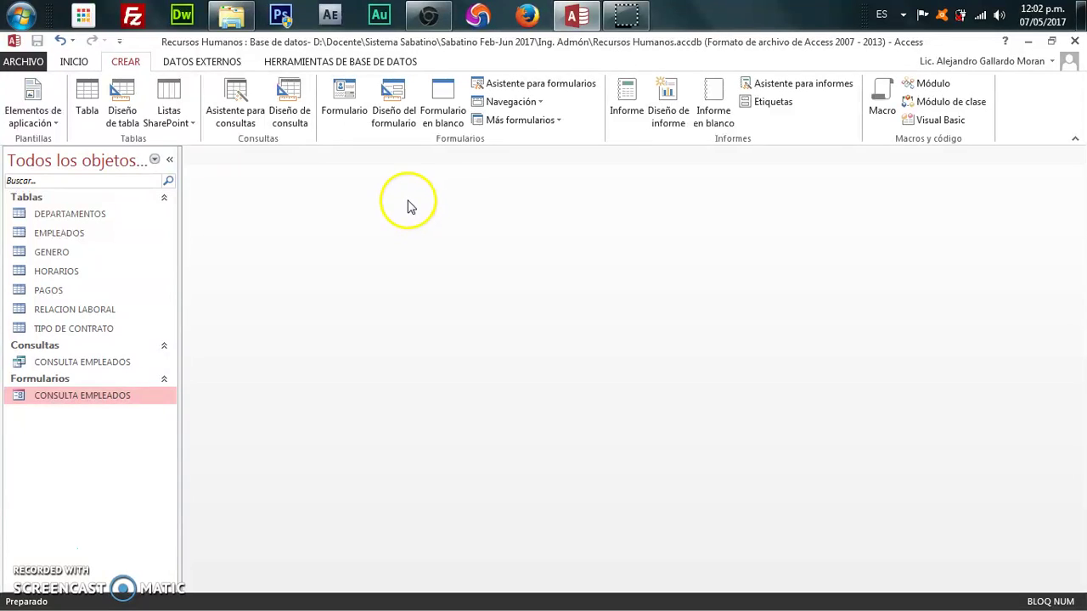
{"action": "left_click", "coordinate": [442, 116]}
{"action": "left_click", "coordinate": [349, 262]}
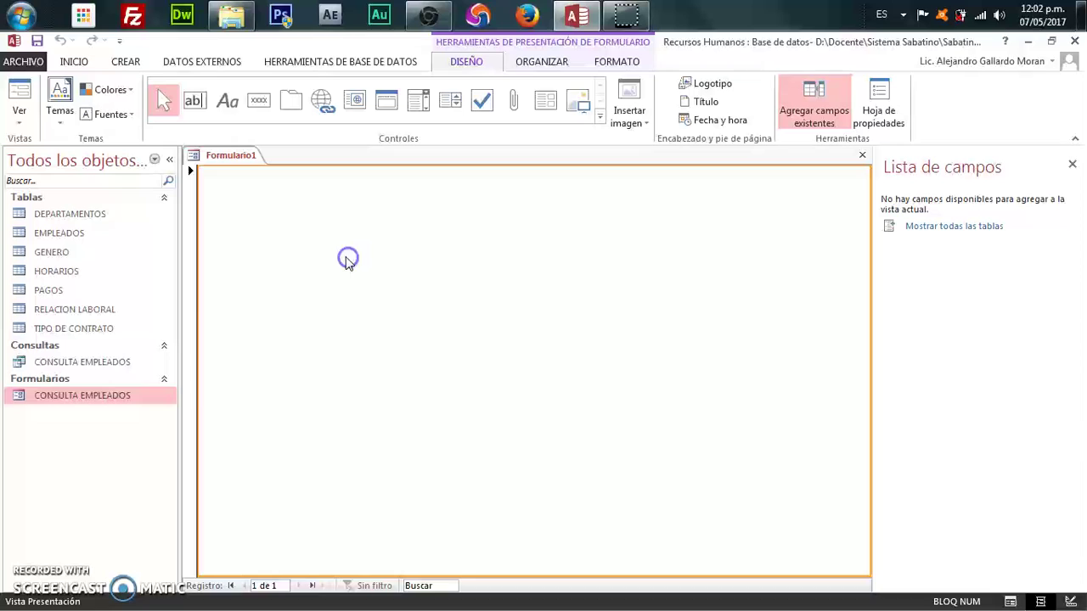
{"action": "left_click", "coordinate": [19, 118]}
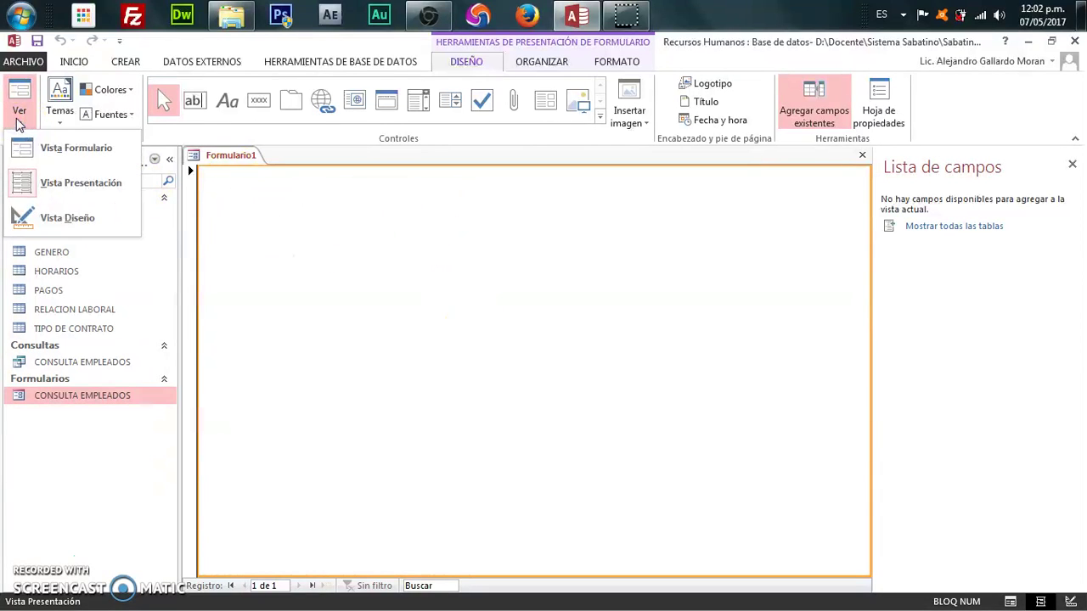
{"action": "left_click", "coordinate": [55, 220]}
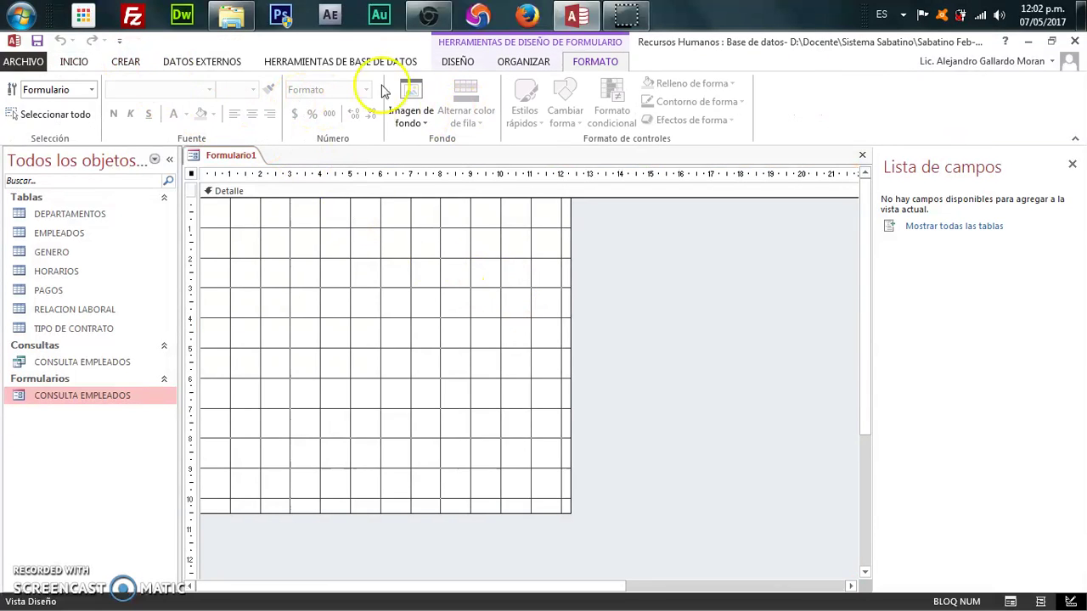
{"action": "left_click", "coordinate": [458, 62]}
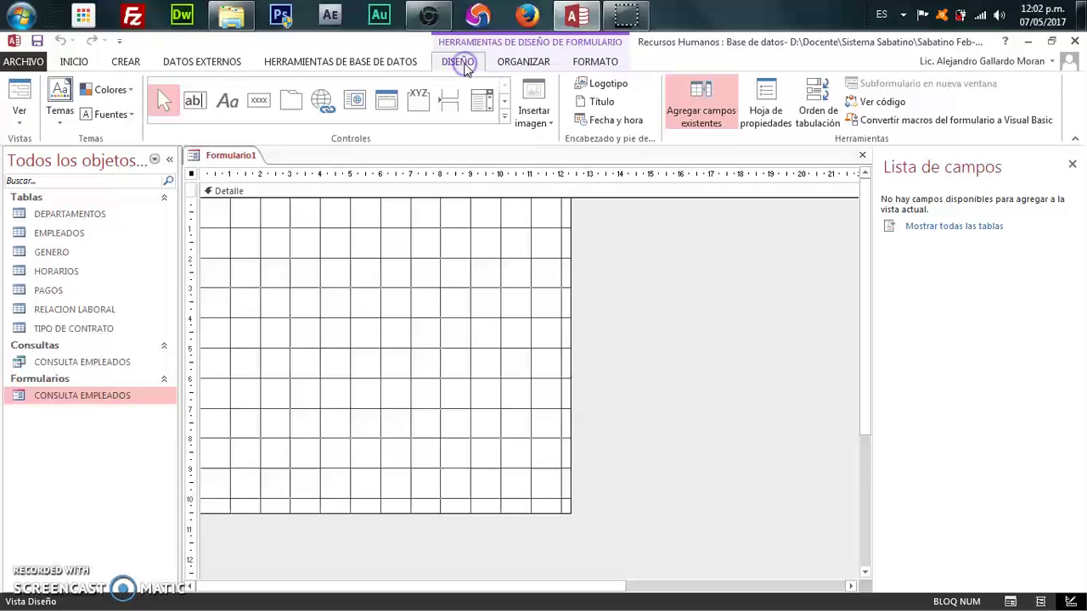
{"action": "left_click", "coordinate": [203, 109]}
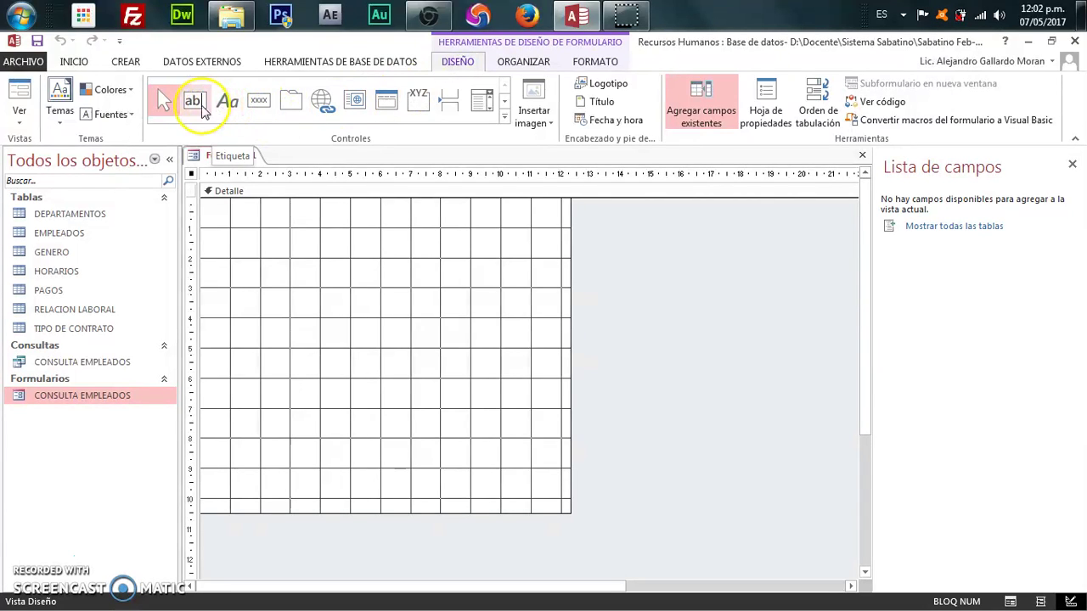
{"action": "left_click", "coordinate": [226, 104]}
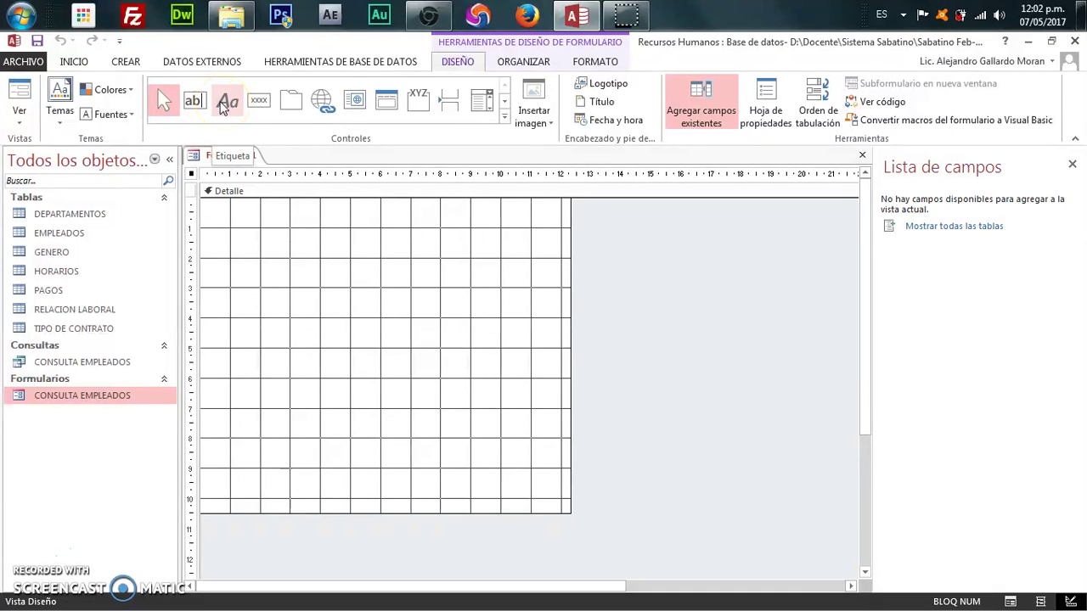
{"action": "left_click", "coordinate": [195, 101]}
{"action": "left_click", "coordinate": [218, 210]}
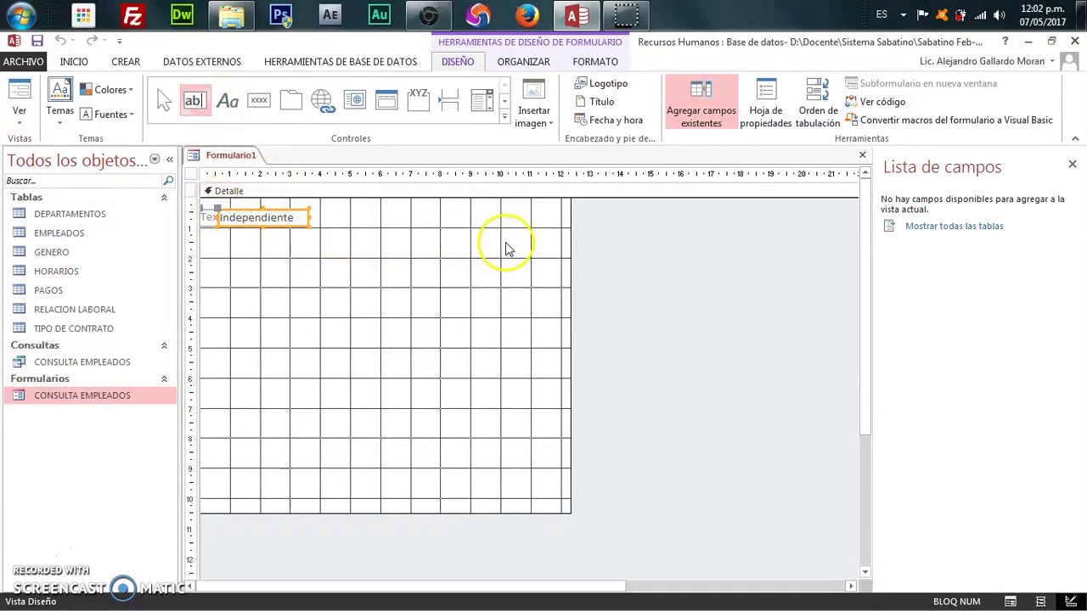
{"action": "left_click", "coordinate": [289, 212]}
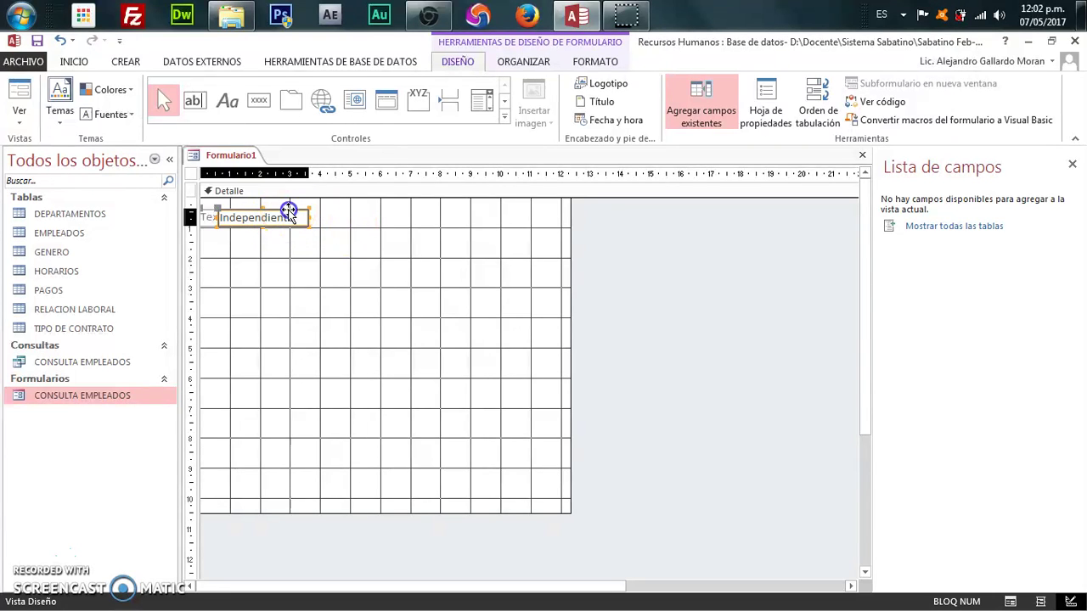
{"action": "key", "text": "Delete"}
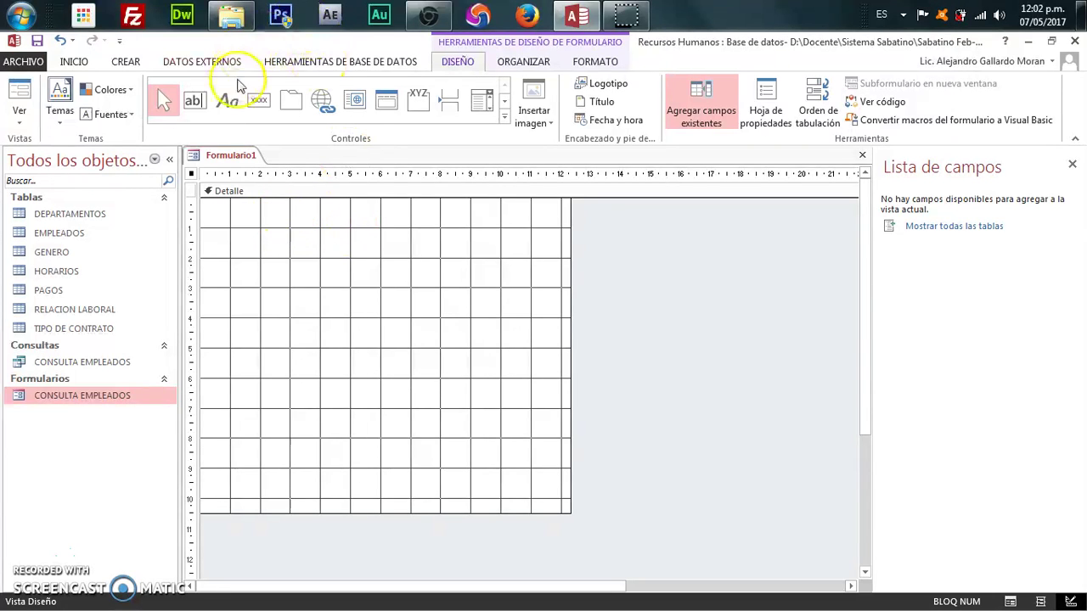
Step: Add a label reading MENU PRINCIPAL near the form's upper edge, about 8 ruler units wide and 1.7 high
{"action": "left_click", "coordinate": [227, 100]}
{"action": "left_click_drag", "start_coordinate": [274, 224], "coordinate": [523, 259]}
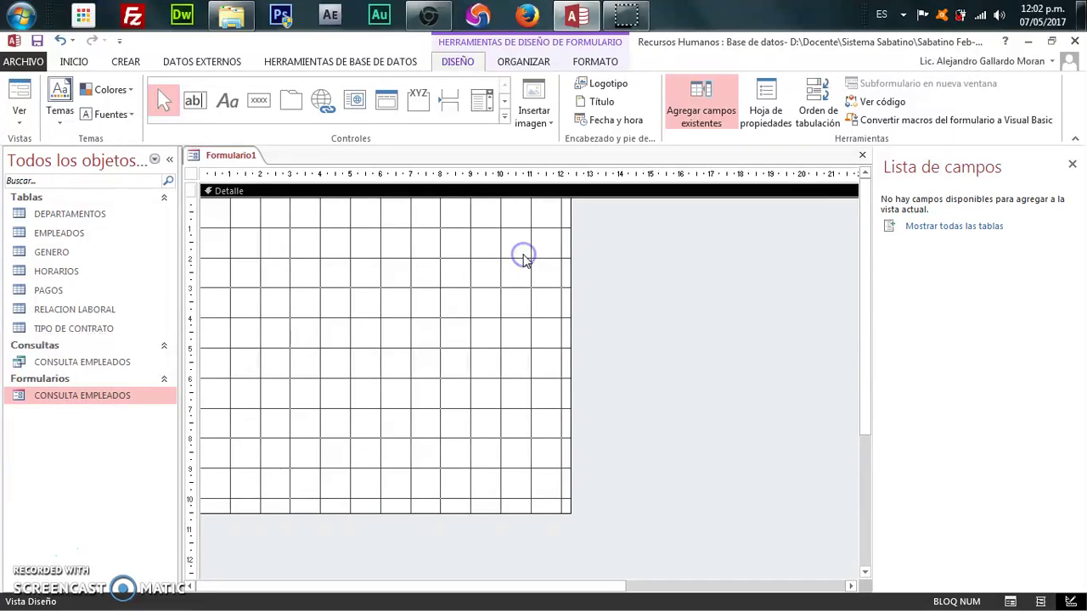
{"action": "left_click", "coordinate": [226, 100]}
{"action": "left_click_drag", "start_coordinate": [250, 209], "coordinate": [491, 259]}
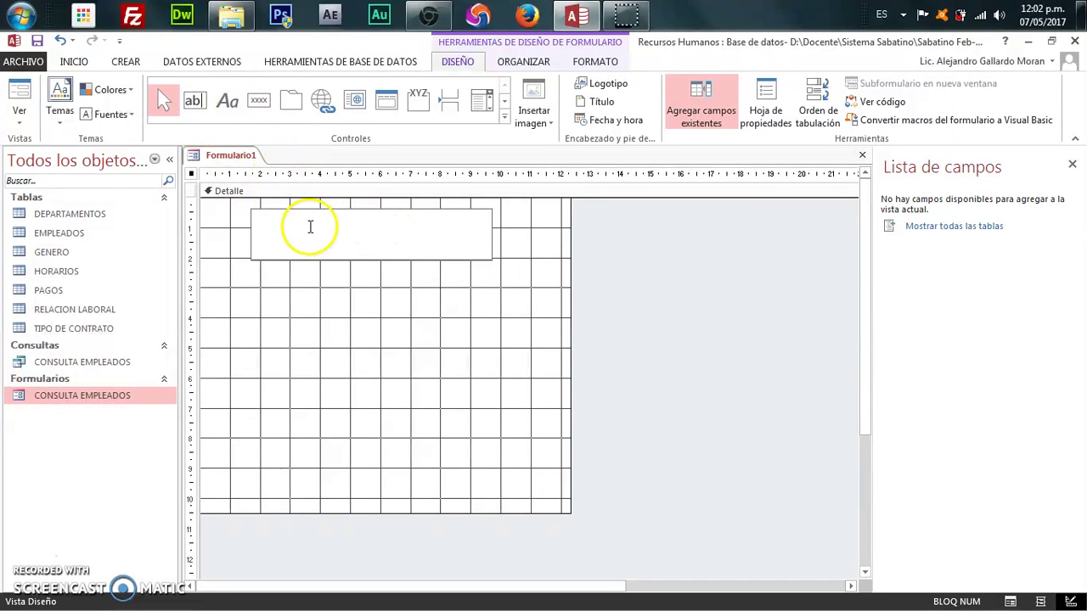
{"action": "key", "text": "Caps_Lock"}
{"action": "type", "text": "MWENU"}
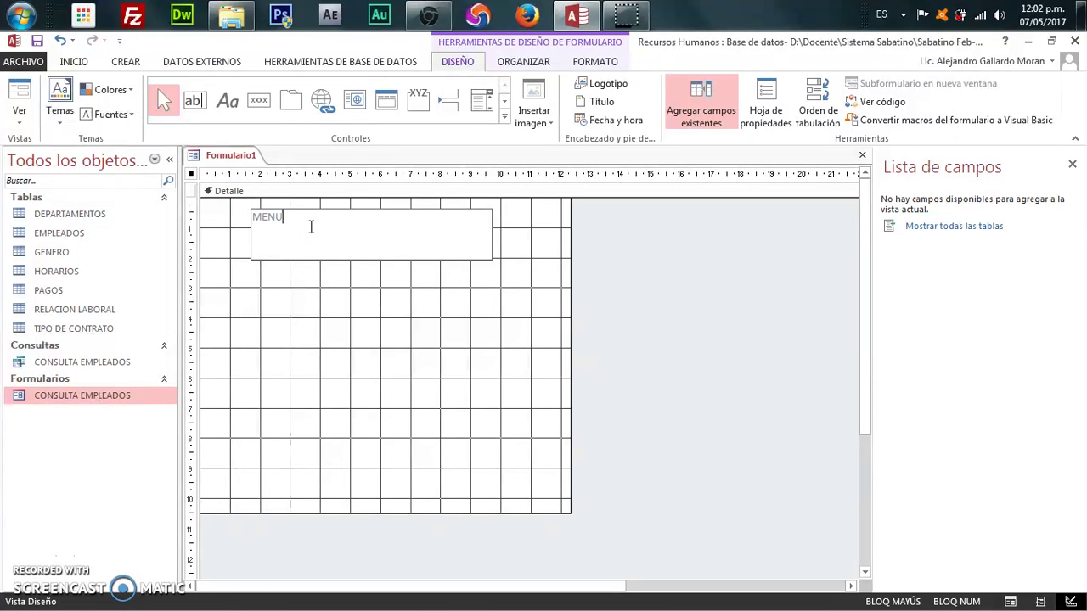
{"action": "type", "text": " PRINCIPAL"}
{"action": "left_click", "coordinate": [414, 269]}
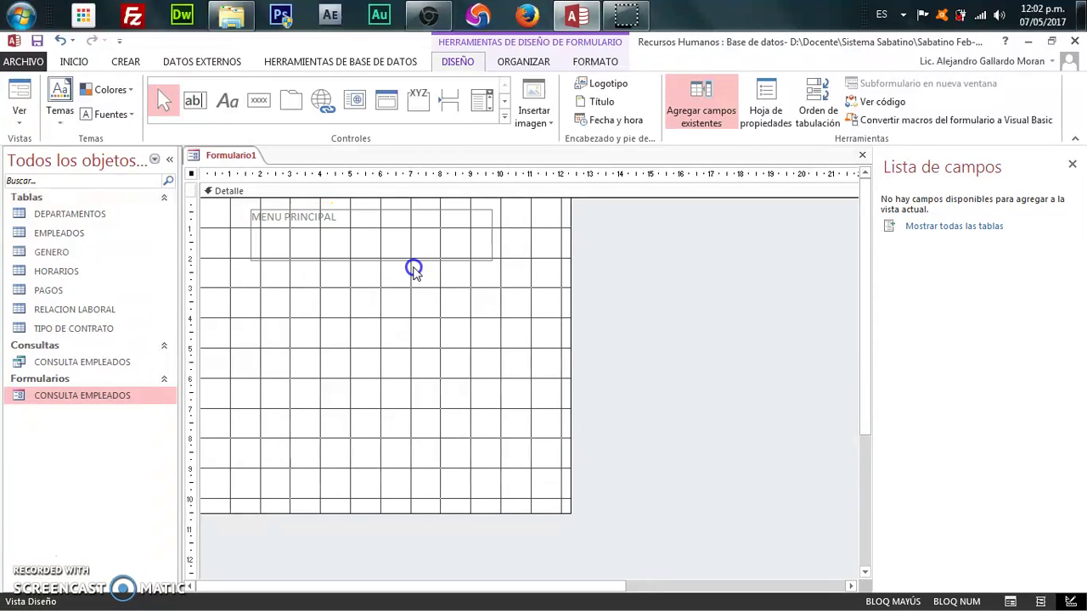
Step: Format the MENU PRINCIPAL label as bold red text in size 36, and widen it to about 11.5 on the ruler
{"action": "left_click", "coordinate": [416, 258]}
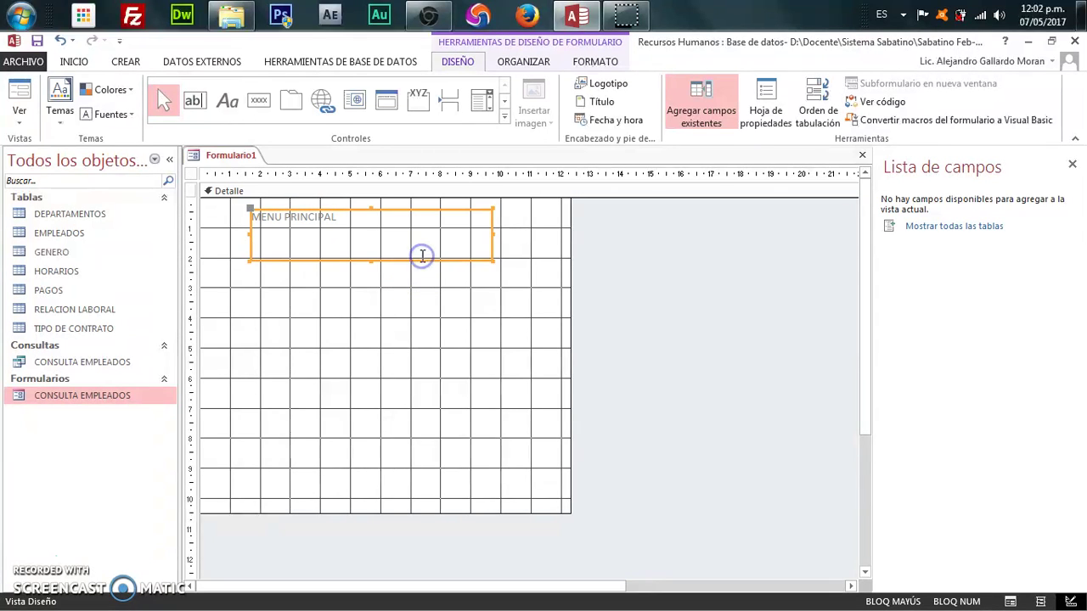
{"action": "left_click", "coordinate": [75, 61]}
{"action": "left_click", "coordinate": [720, 113]}
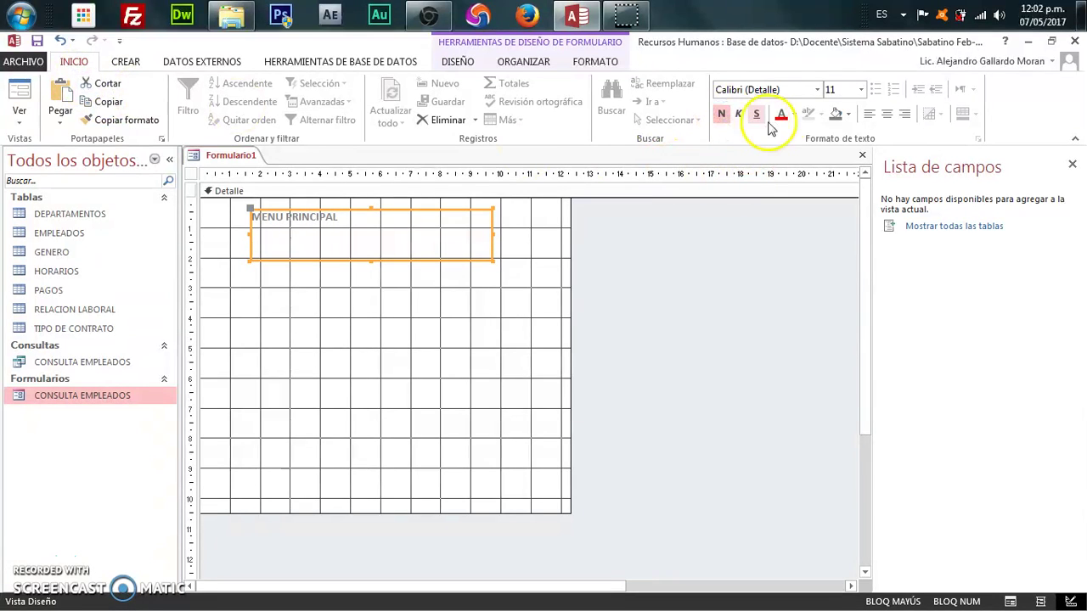
{"action": "left_click", "coordinate": [861, 91]}
{"action": "left_click", "coordinate": [837, 235]}
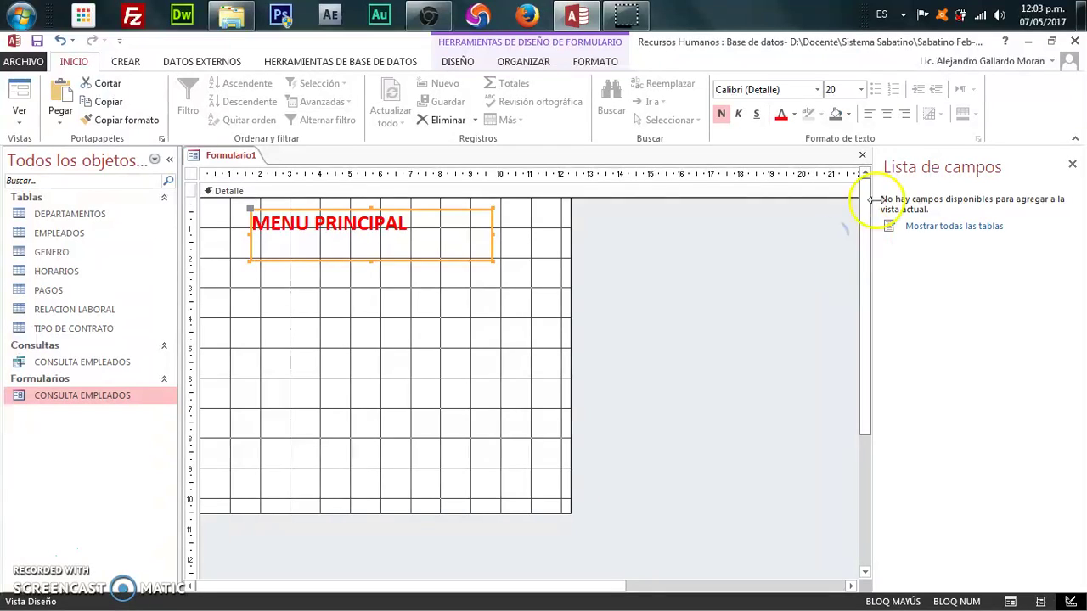
{"action": "left_click", "coordinate": [861, 90]}
{"action": "left_click", "coordinate": [836, 315]}
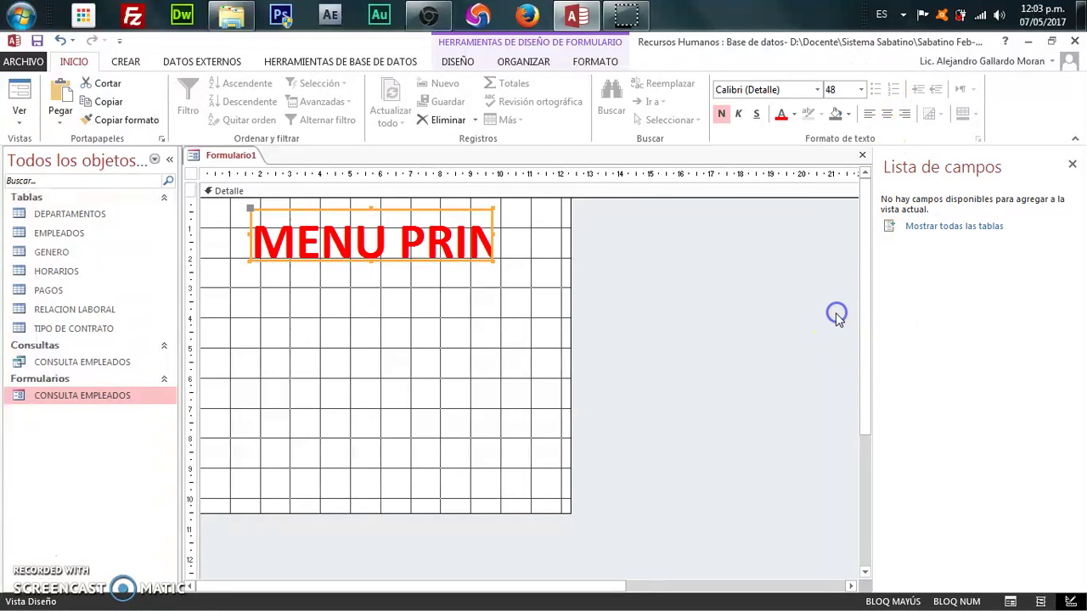
{"action": "left_click", "coordinate": [861, 90]}
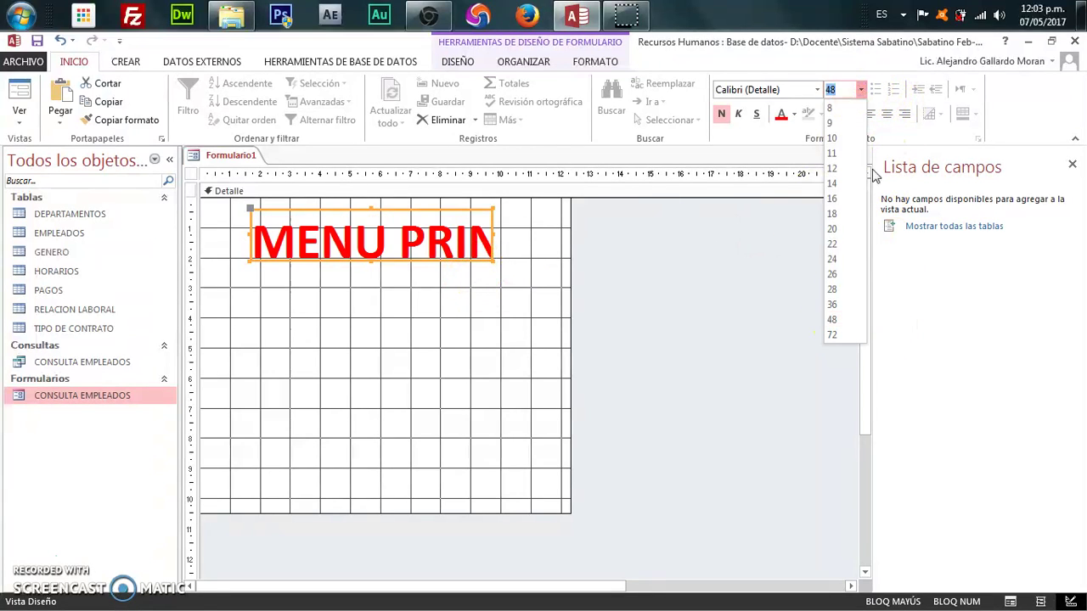
{"action": "left_click", "coordinate": [837, 304]}
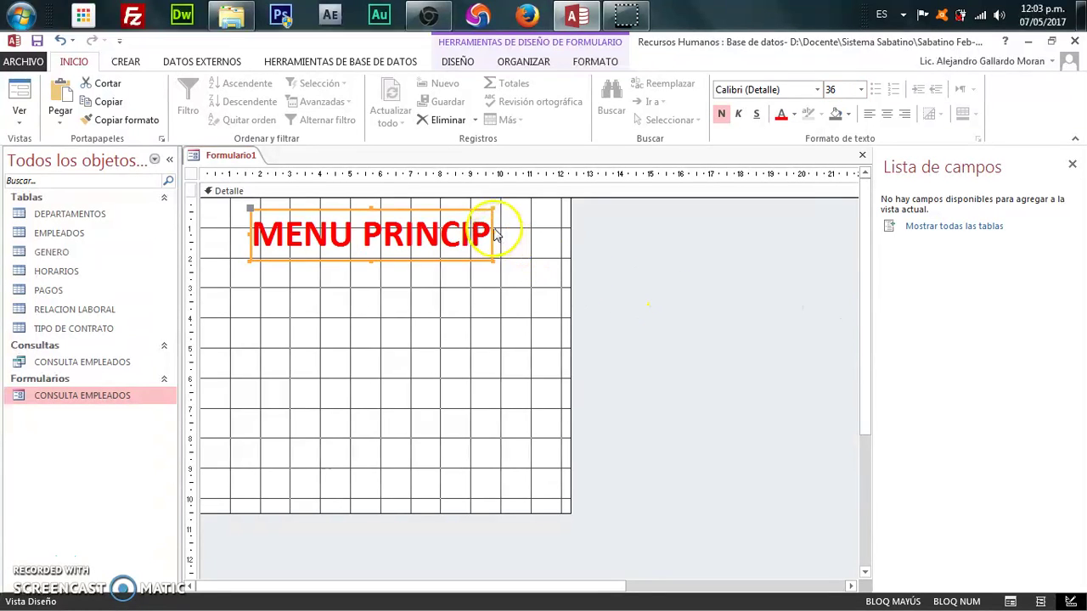
{"action": "left_click_drag", "start_coordinate": [492, 232], "coordinate": [546, 232]}
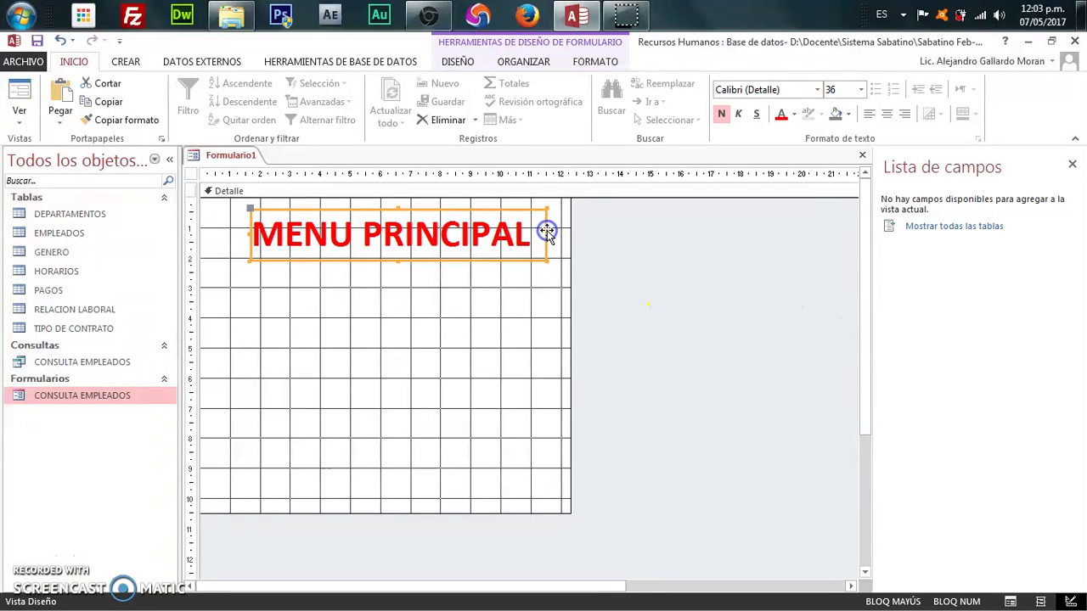
{"action": "left_click", "coordinate": [427, 328]}
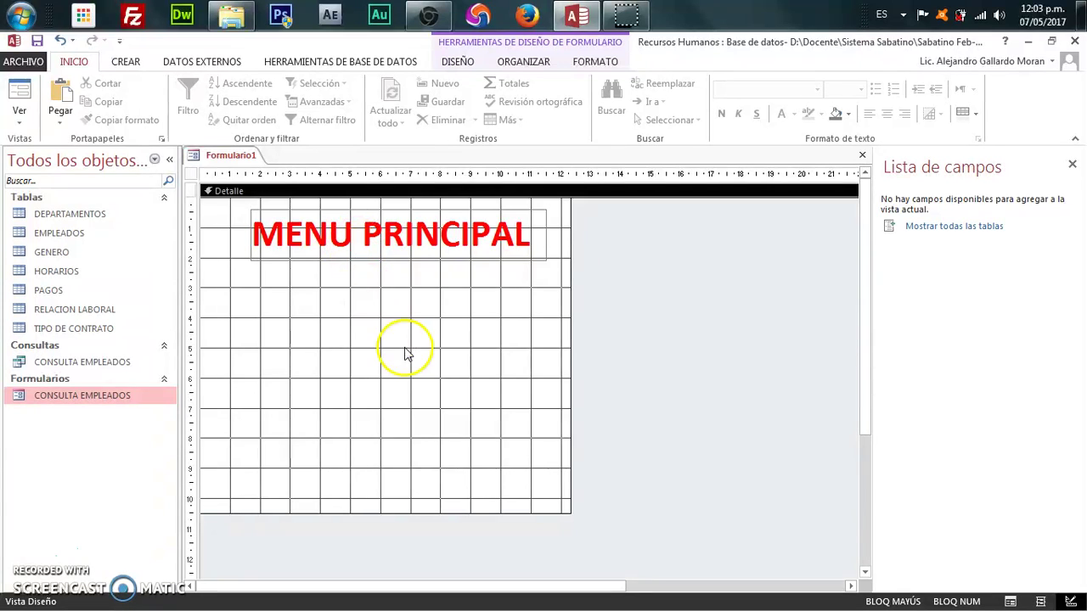
Step: Draw a command button below the MENU PRINCIPAL title, about 9 ruler units wide and 1 high
{"action": "left_click", "coordinate": [126, 61]}
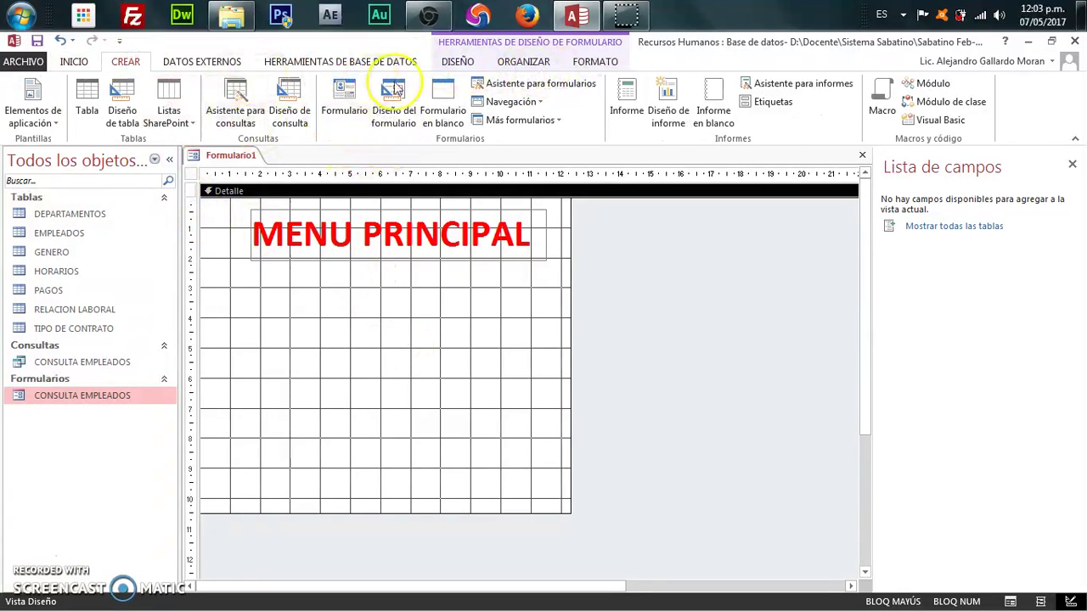
{"action": "left_click", "coordinate": [456, 61]}
{"action": "left_click", "coordinate": [259, 101]}
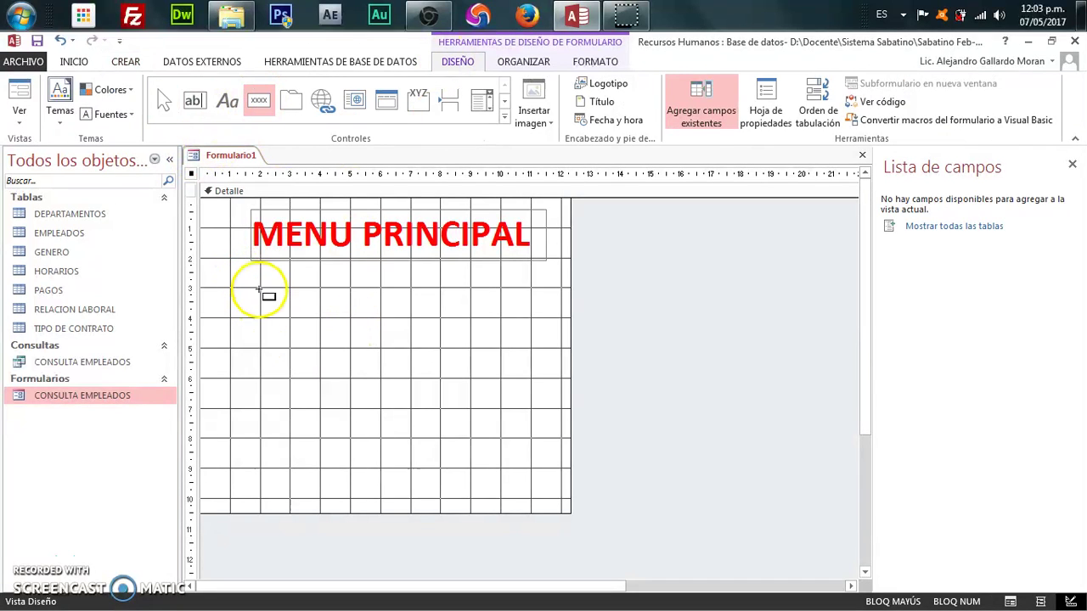
{"action": "left_click_drag", "start_coordinate": [260, 290], "coordinate": [529, 321]}
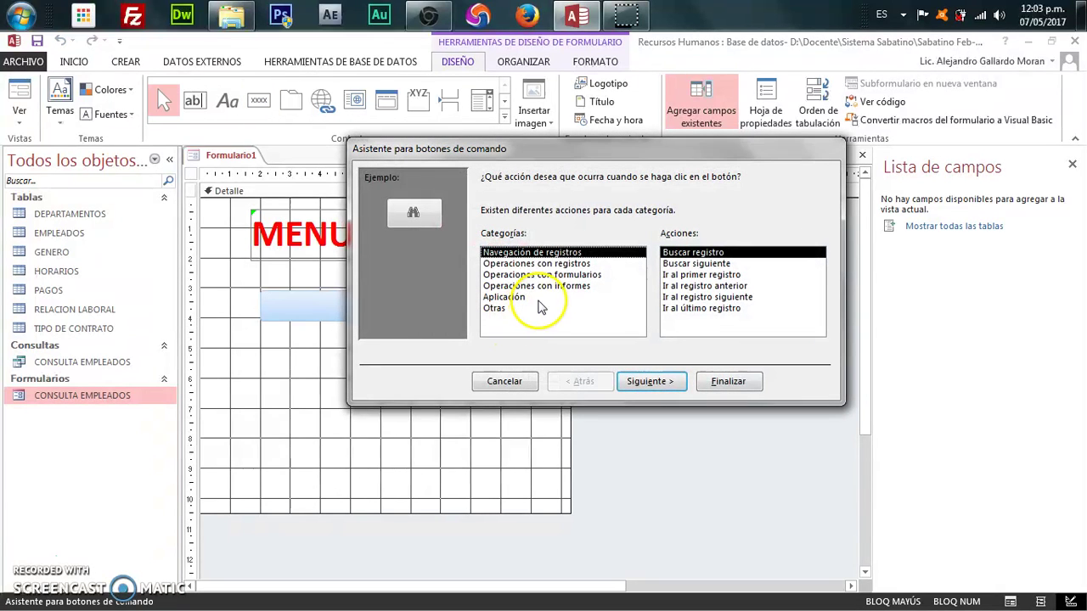
Step: Assign the button the form operation Abrir formulario for the CONSULTA EMPLEADOS form, showing all records
{"action": "left_click", "coordinate": [550, 275]}
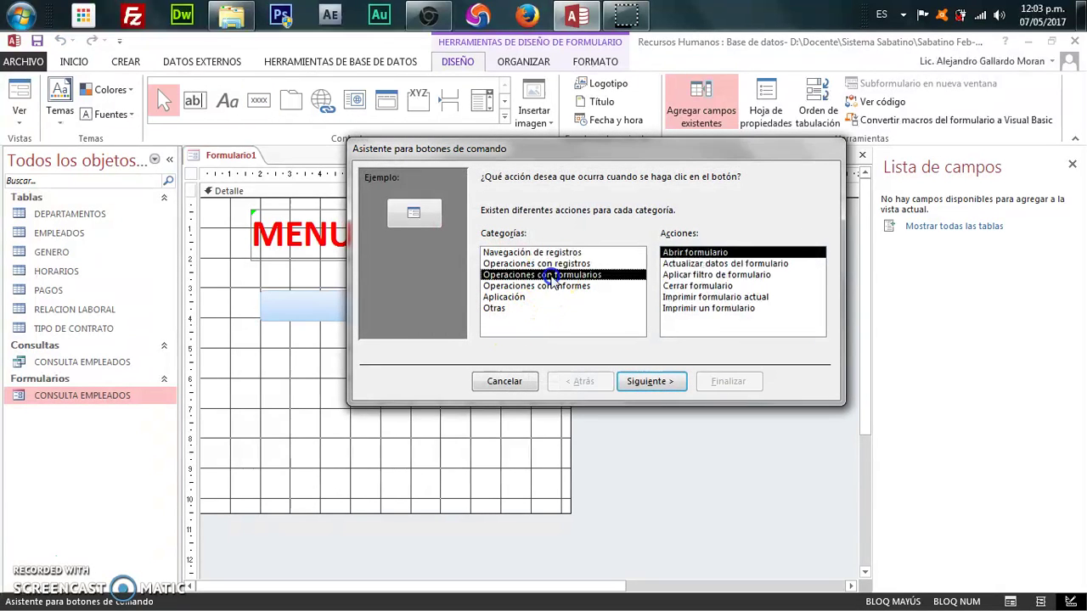
{"action": "left_click", "coordinate": [649, 381]}
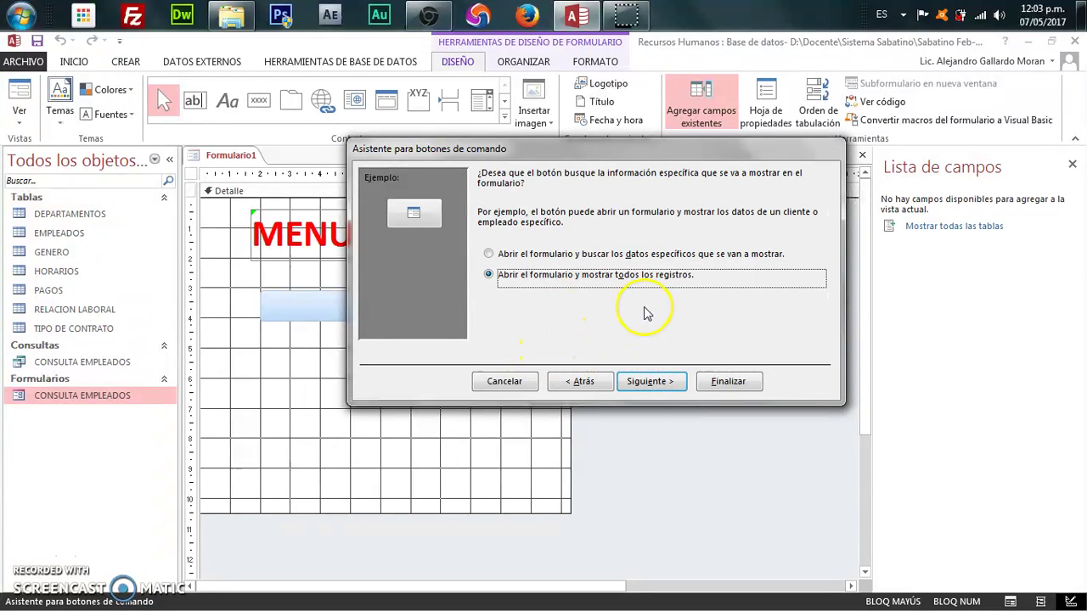
{"action": "left_click", "coordinate": [583, 381]}
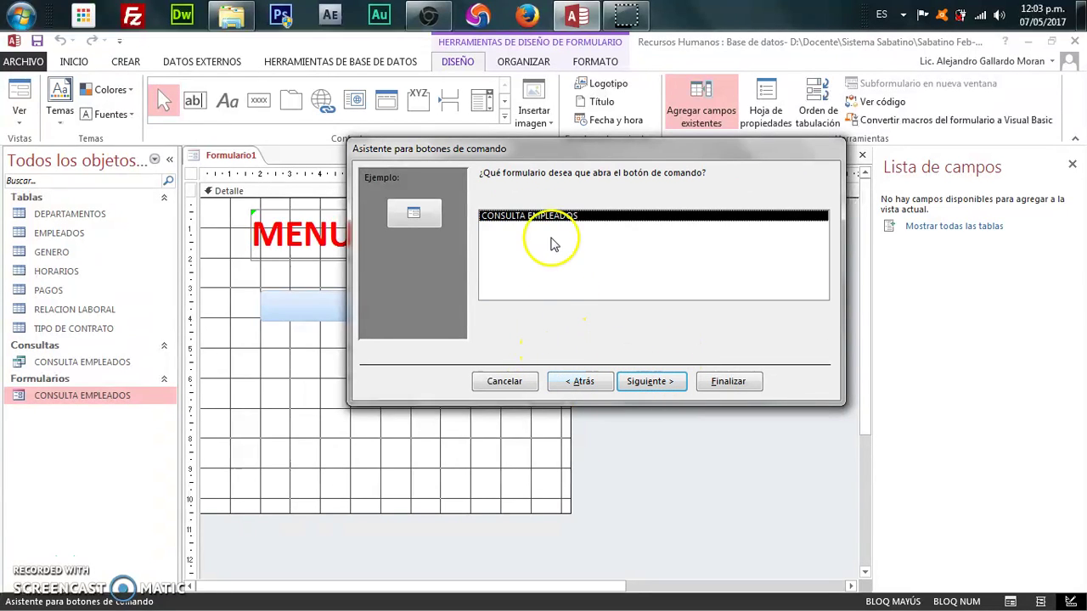
{"action": "left_click", "coordinate": [649, 383]}
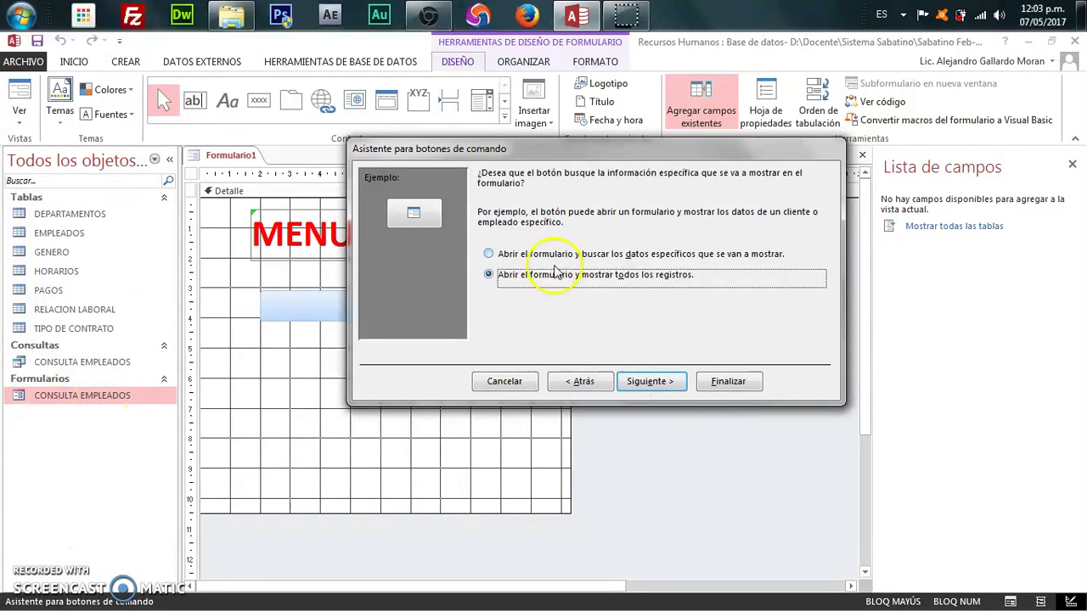
{"action": "left_click", "coordinate": [658, 381]}
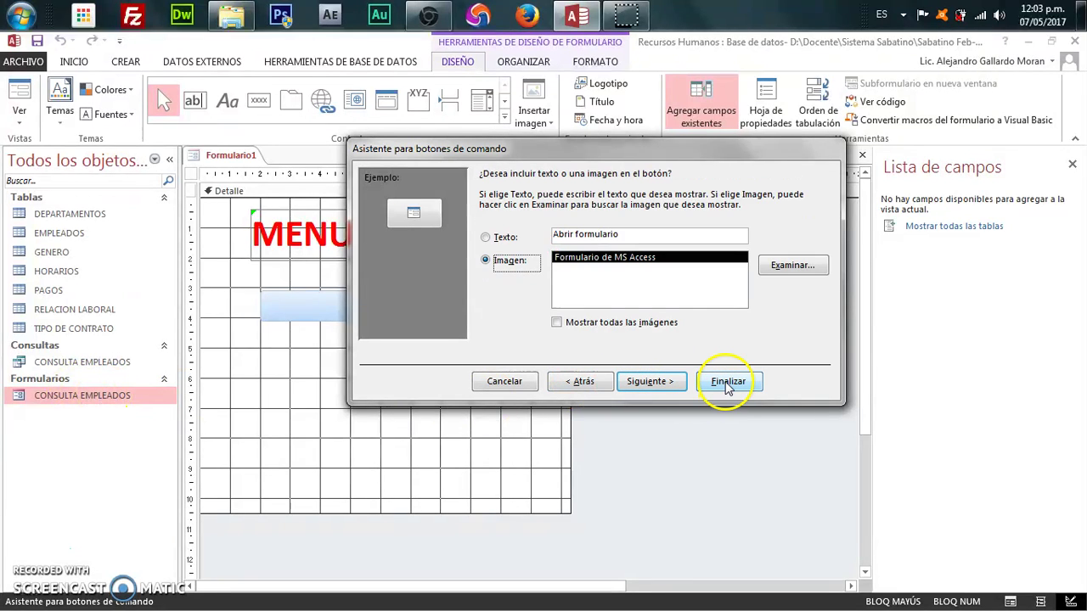
Step: Use text instead of an image on the button, with the caption CONSULTA Y BÚSQUEDA DE EMPLEADOS
{"action": "left_click", "coordinate": [504, 240]}
{"action": "double_click", "coordinate": [617, 239]}
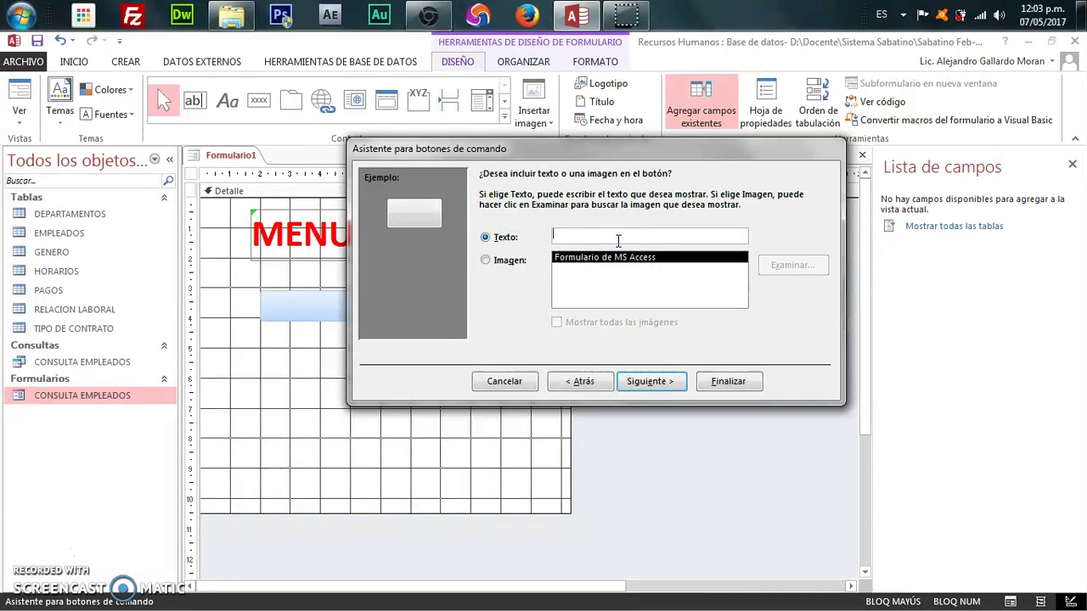
{"action": "type", "text": "CONSULTA Y BU"}
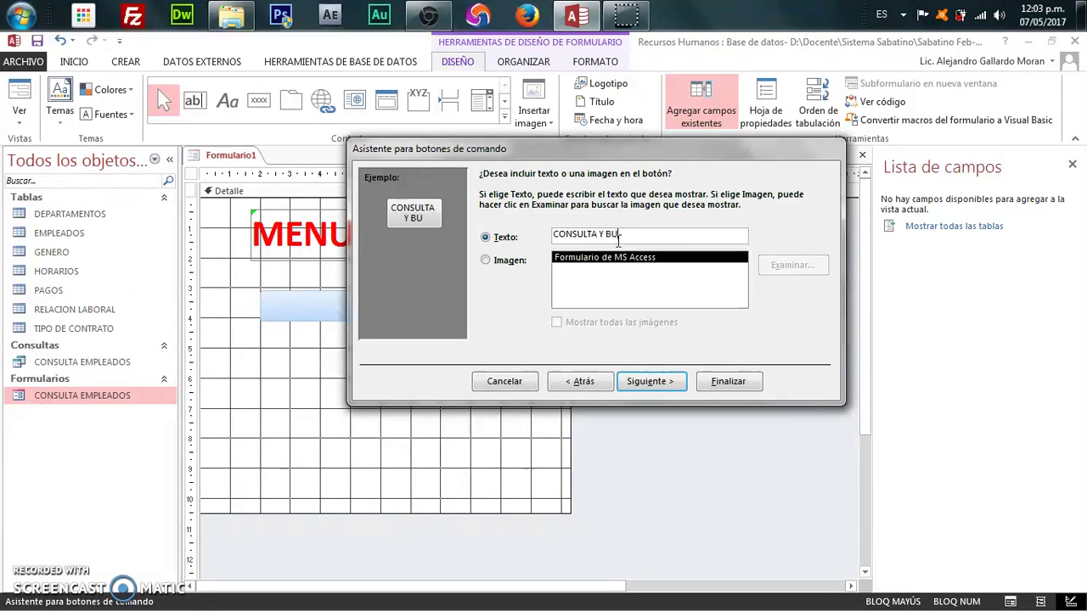
{"action": "type", "text": "SQUEDA DE EMPLEADOS"}
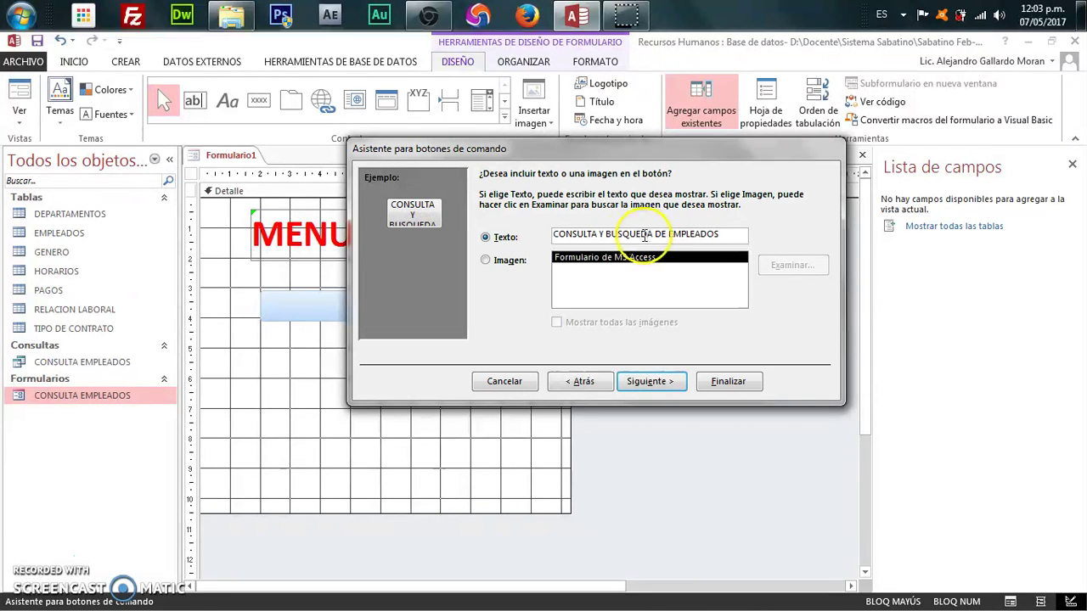
{"action": "key", "text": "BackSpace"}
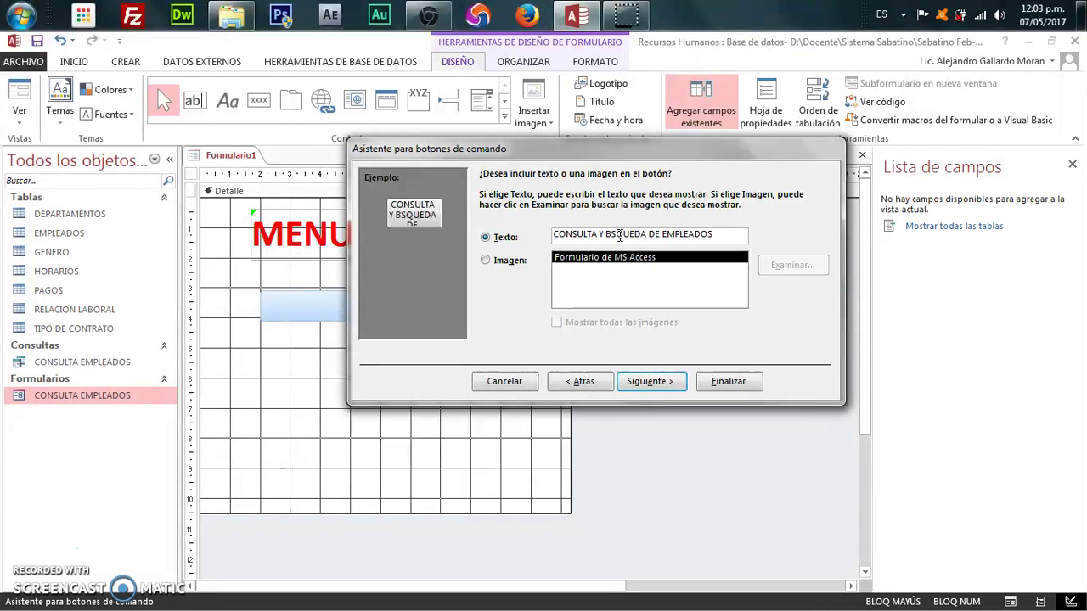
{"action": "type", "text": "Ú"}
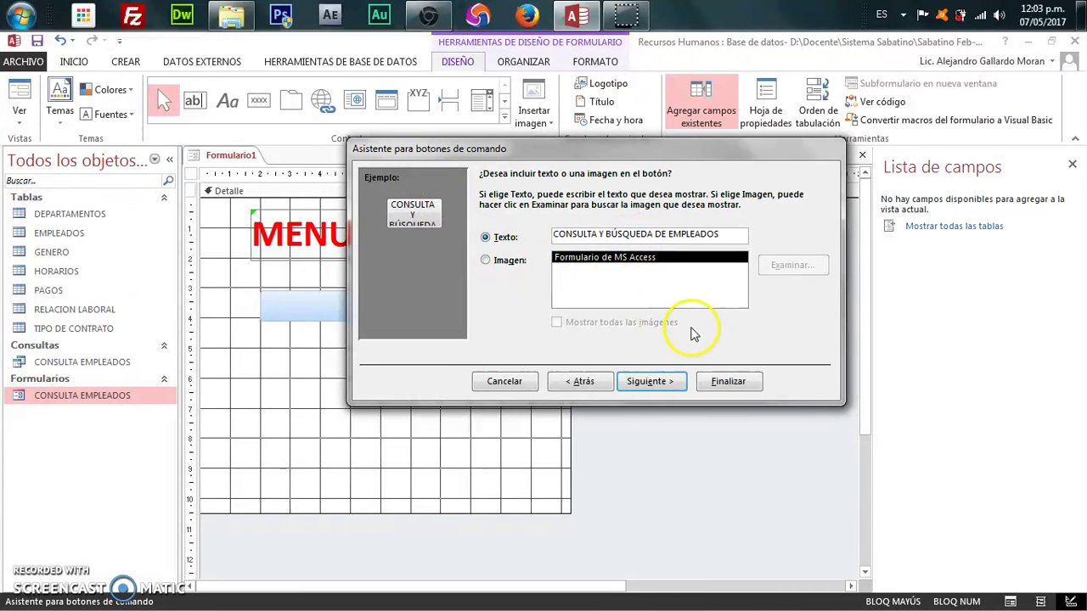
Step: Finish the CONSULTA Y BÚSQUEDA DE EMPLEADOS button, widen it to about 11 on the ruler and move it down to about 6
{"action": "left_click", "coordinate": [644, 381]}
{"action": "left_click", "coordinate": [721, 386]}
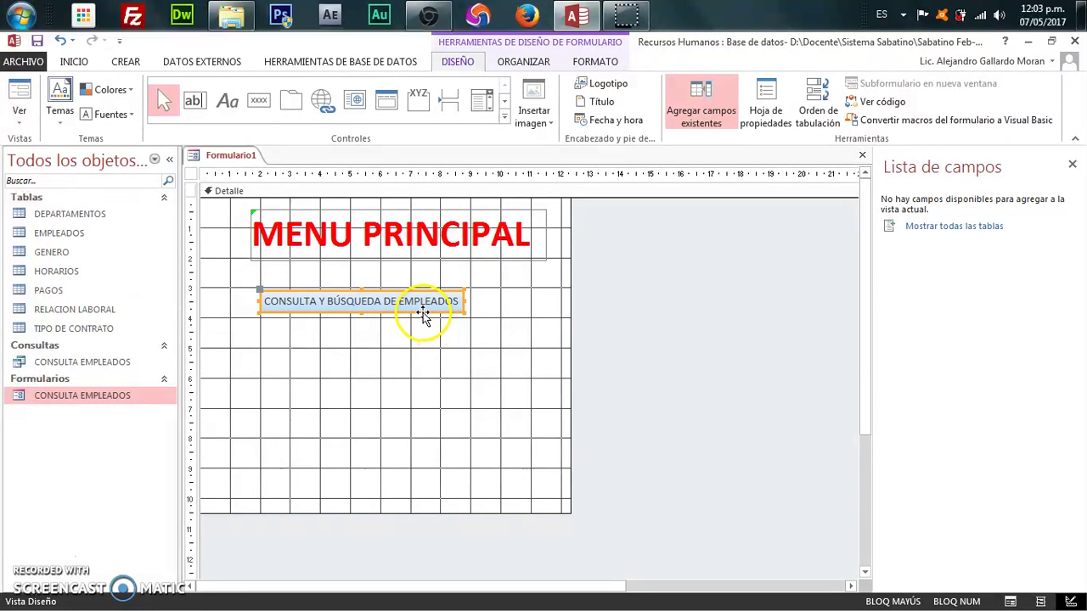
{"action": "double_click", "coordinate": [423, 315]}
{"action": "left_click_drag", "start_coordinate": [427, 311], "coordinate": [530, 383]}
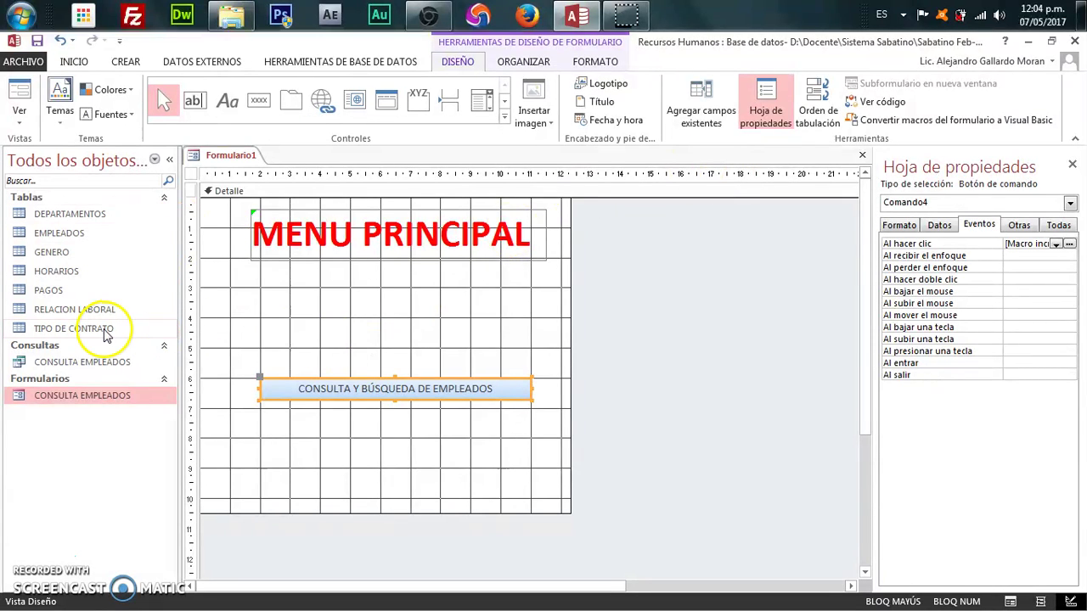
{"action": "left_click", "coordinate": [312, 290]}
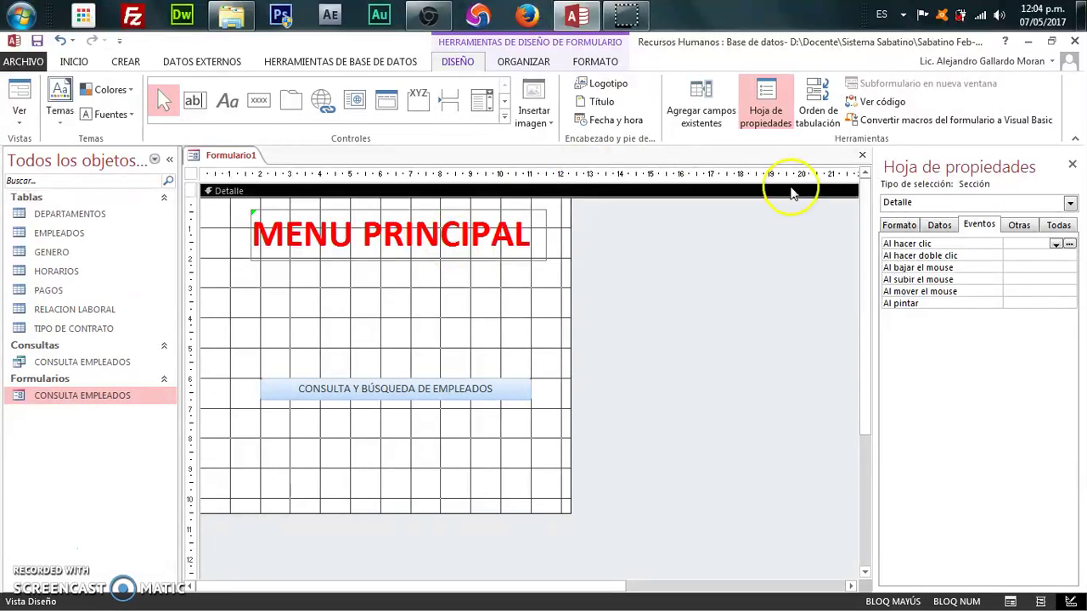
Step: Close the form and save it under the name MENU
{"action": "left_click", "coordinate": [862, 154]}
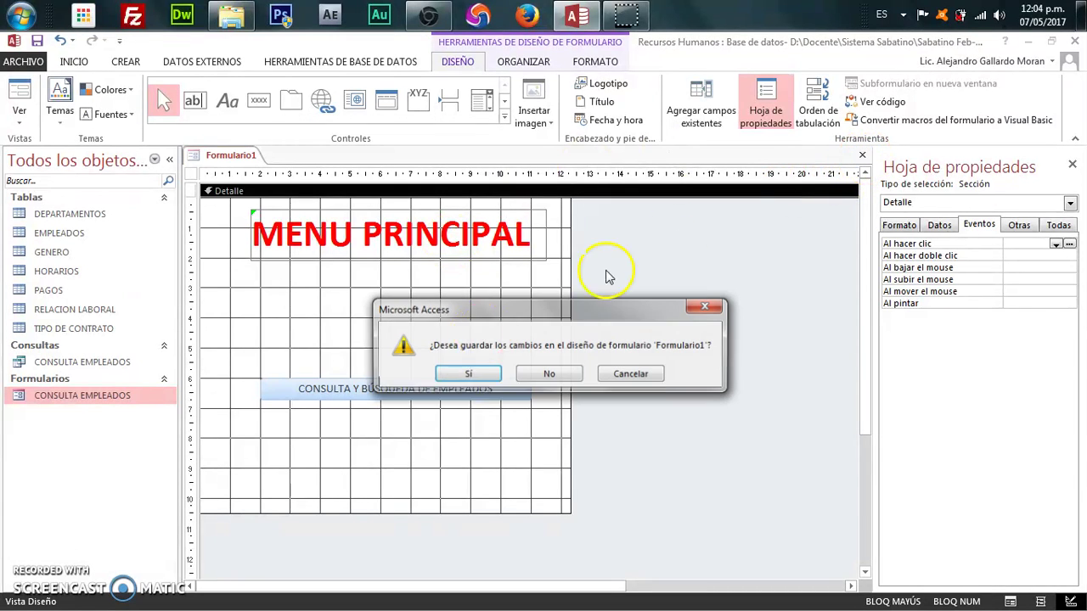
{"action": "left_click", "coordinate": [469, 375]}
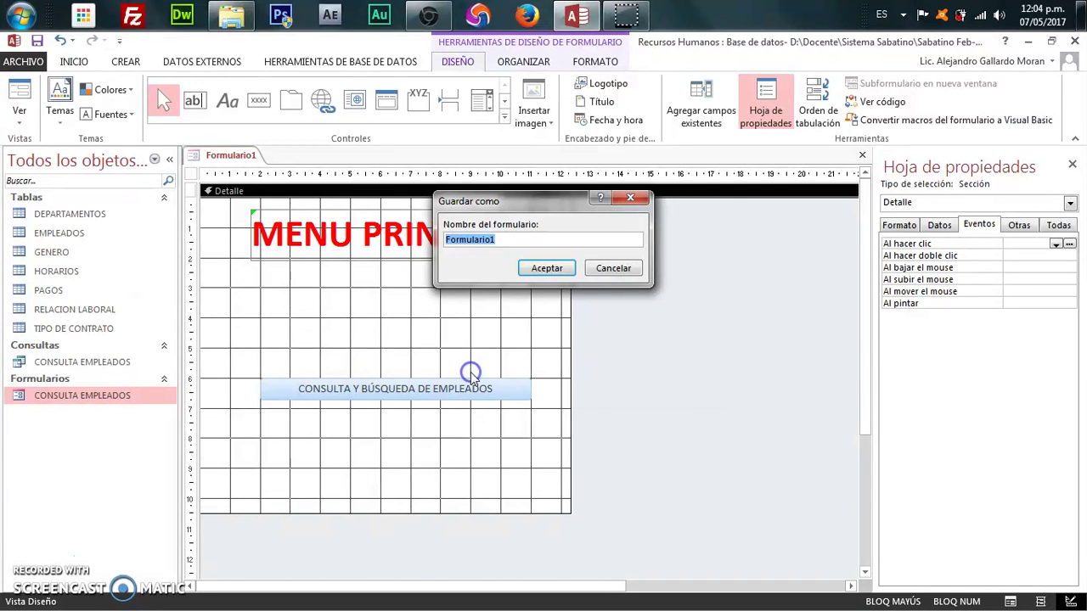
{"action": "key", "text": "BackSpace"}
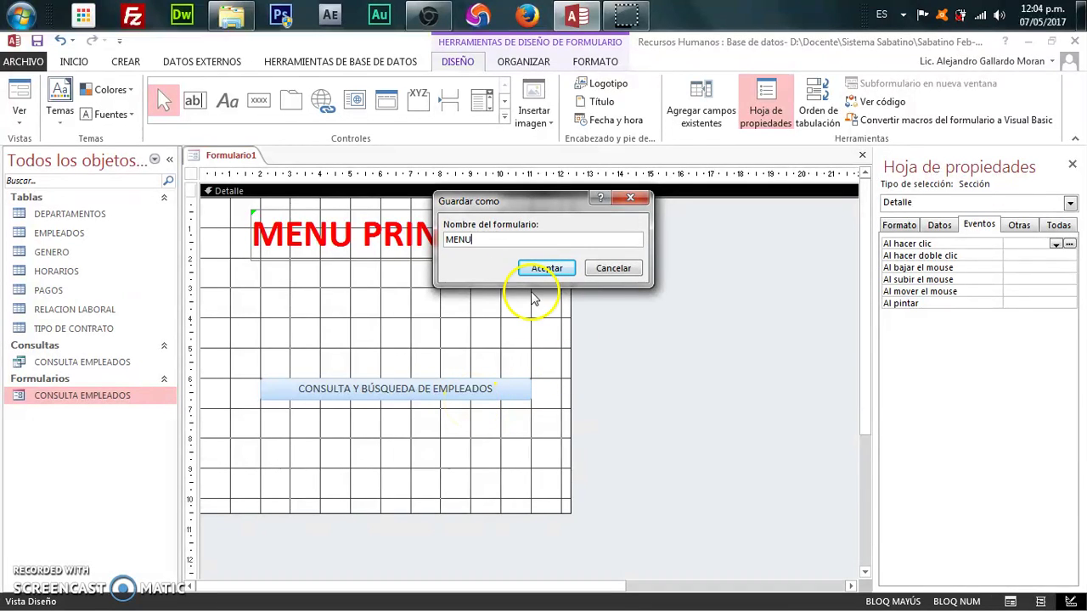
{"action": "left_click", "coordinate": [543, 267]}
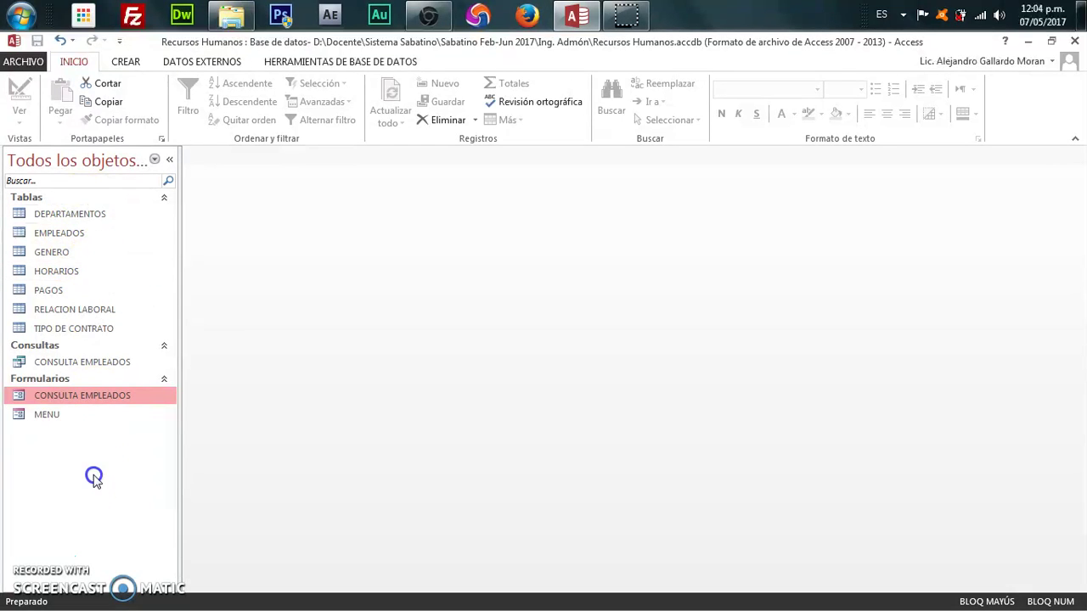
Step: Create a form based on the EMPLEADOS table
{"action": "left_click", "coordinate": [59, 238]}
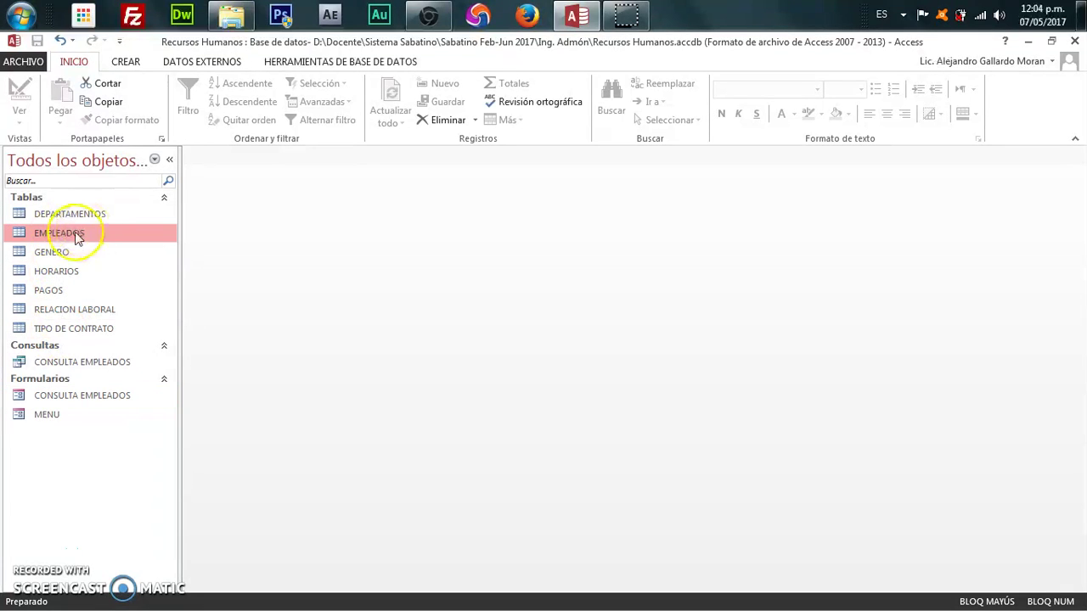
{"action": "left_click", "coordinate": [126, 62]}
{"action": "left_click", "coordinate": [344, 100]}
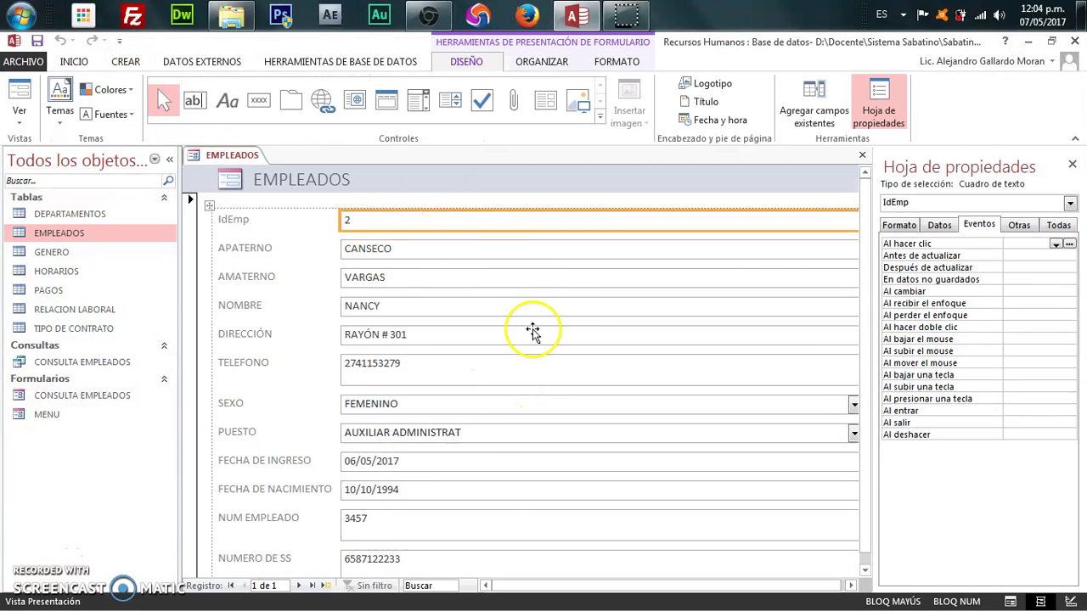
{"action": "left_click", "coordinate": [795, 256]}
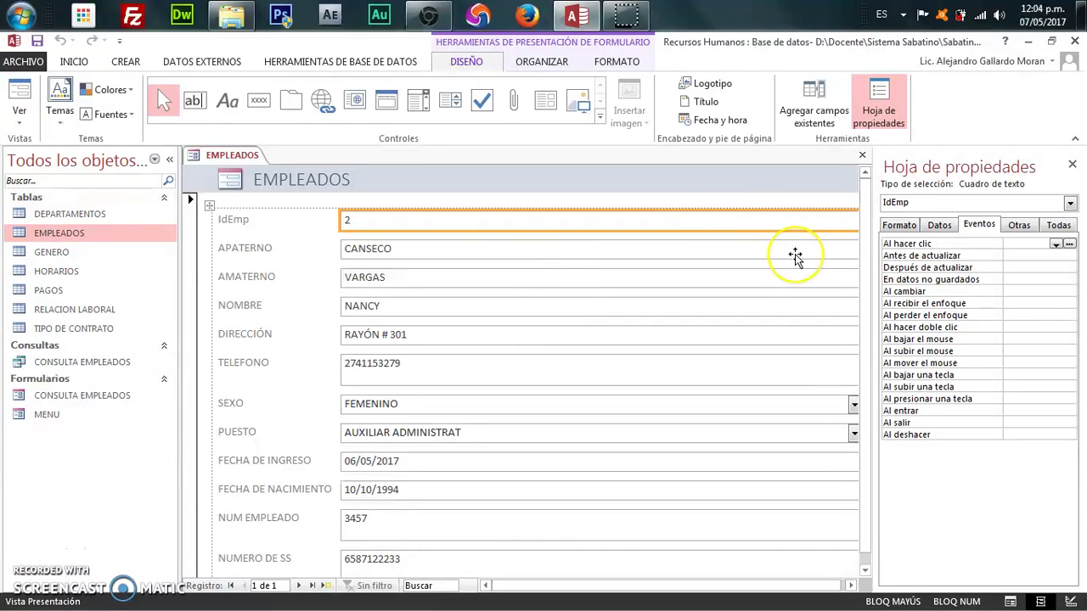
{"action": "left_click_drag", "start_coordinate": [869, 297], "coordinate": [866, 252]}
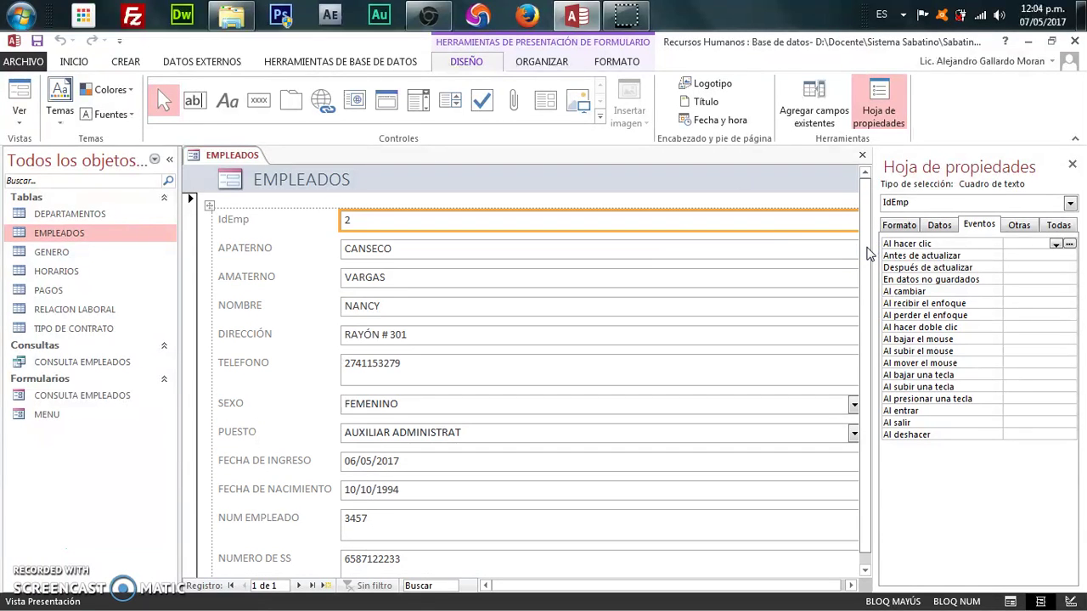
Step: Close the new employees form and save it as ALTA DE EMPLEADOS
{"action": "left_click", "coordinate": [863, 159]}
{"action": "left_click", "coordinate": [470, 374]}
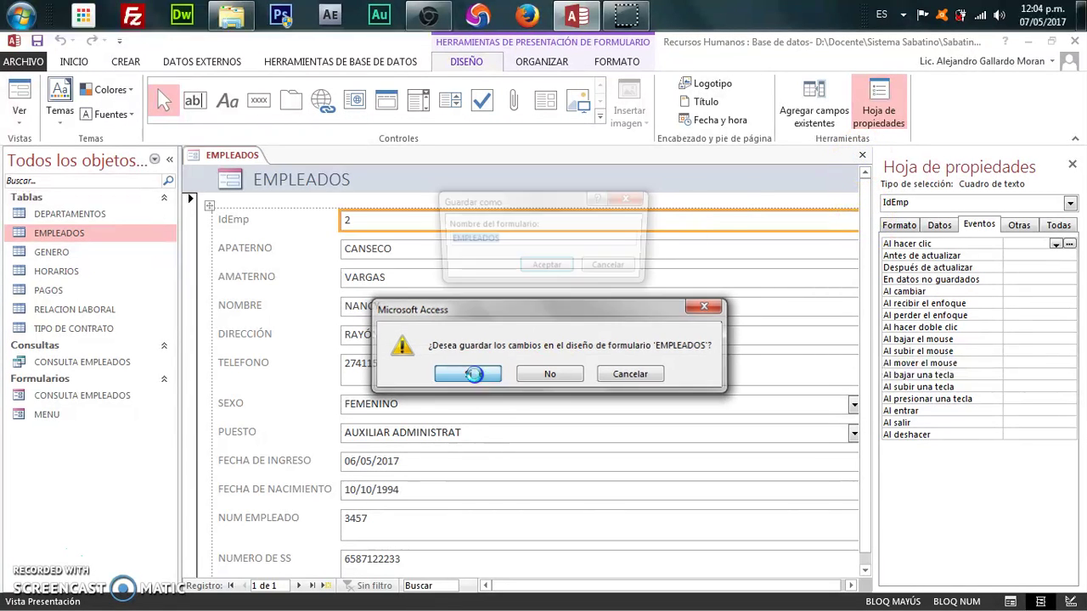
{"action": "left_click", "coordinate": [448, 241]}
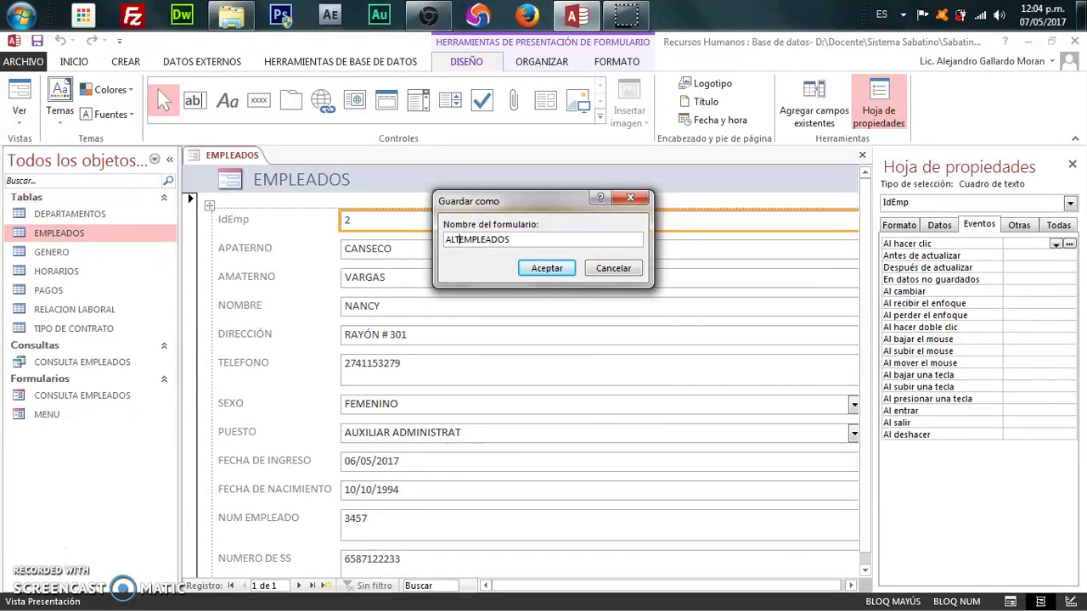
{"action": "type", "text": "ALTA DE"}
{"action": "left_click", "coordinate": [535, 267]}
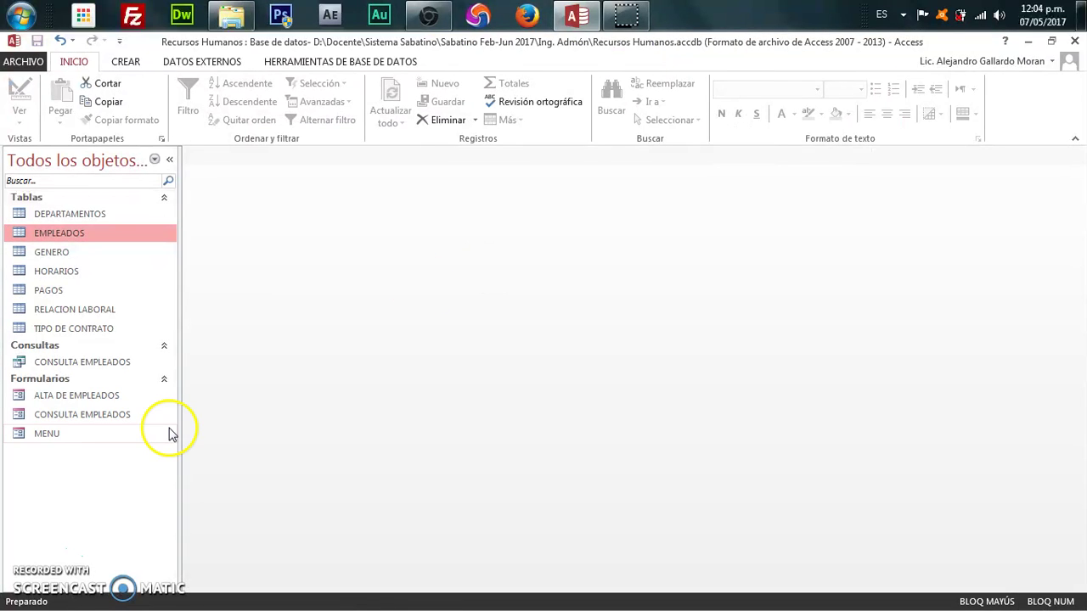
Step: Open the MENU form and switch it to Design view
{"action": "double_click", "coordinate": [48, 435]}
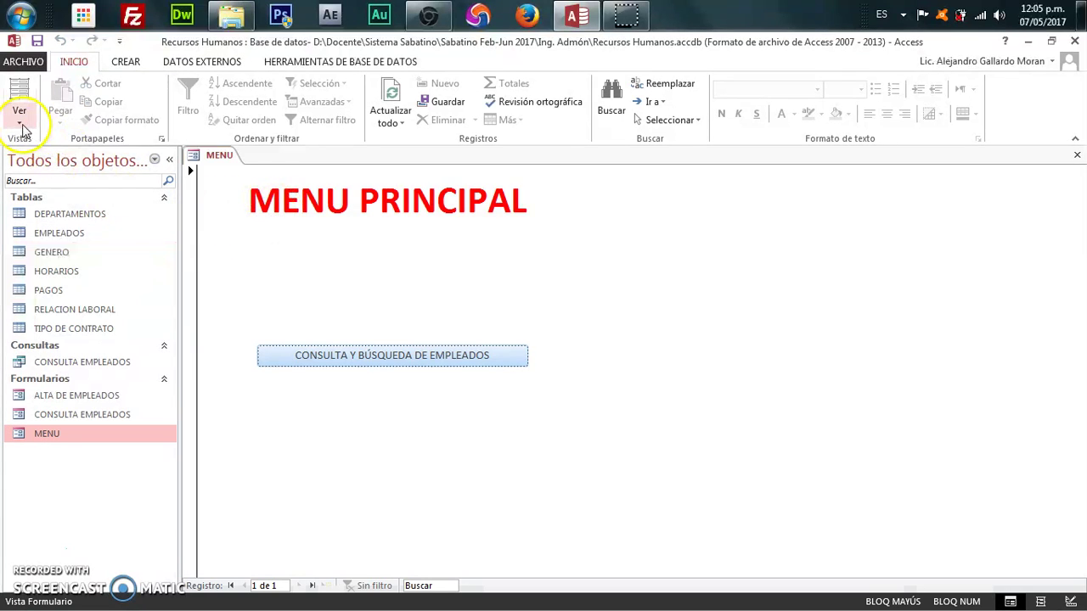
{"action": "left_click", "coordinate": [19, 117]}
{"action": "left_click", "coordinate": [89, 219]}
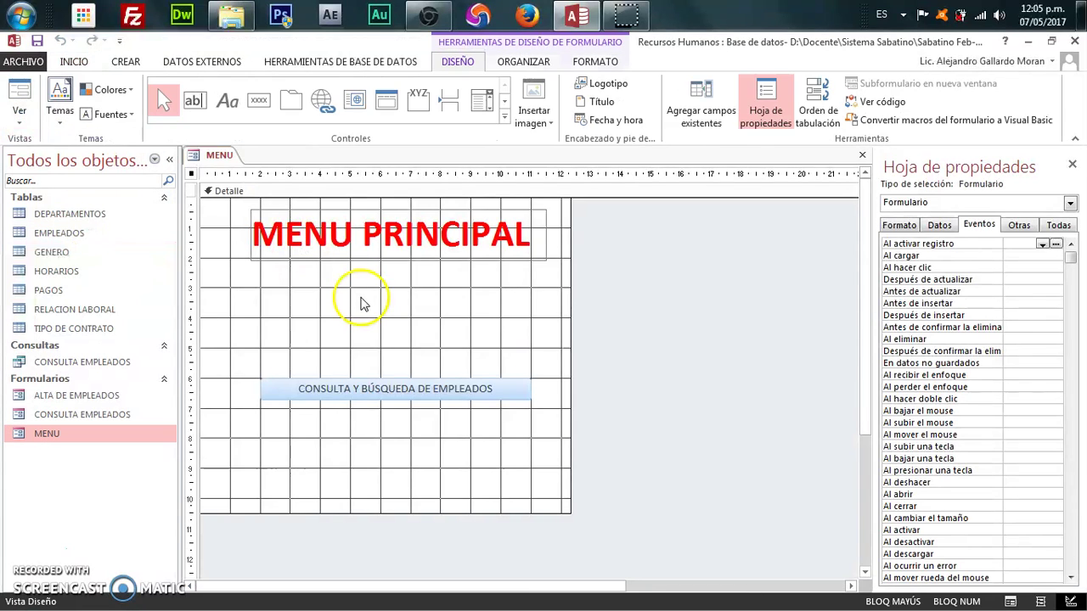
{"action": "left_click", "coordinate": [259, 100]}
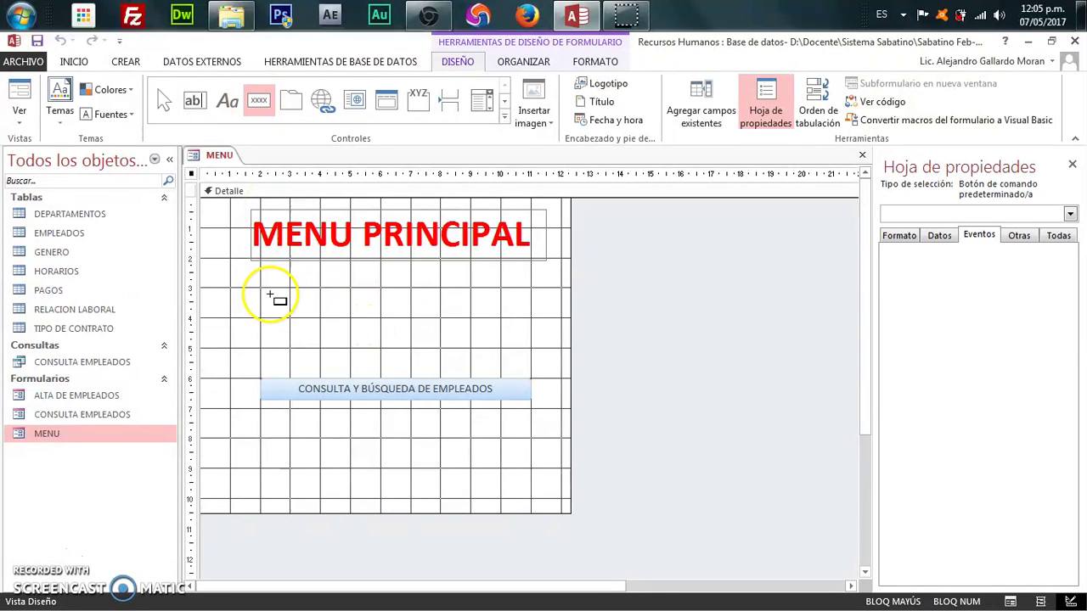
{"action": "mouse_move", "coordinate": [486, 339]}
{"action": "left_mouse_down"}
{"action": "mouse_move", "coordinate": [502, 333]}
{"action": "mouse_move", "coordinate": [466, 332]}
{"action": "mouse_move", "coordinate": [550, 347]}
{"action": "left_mouse_up"}
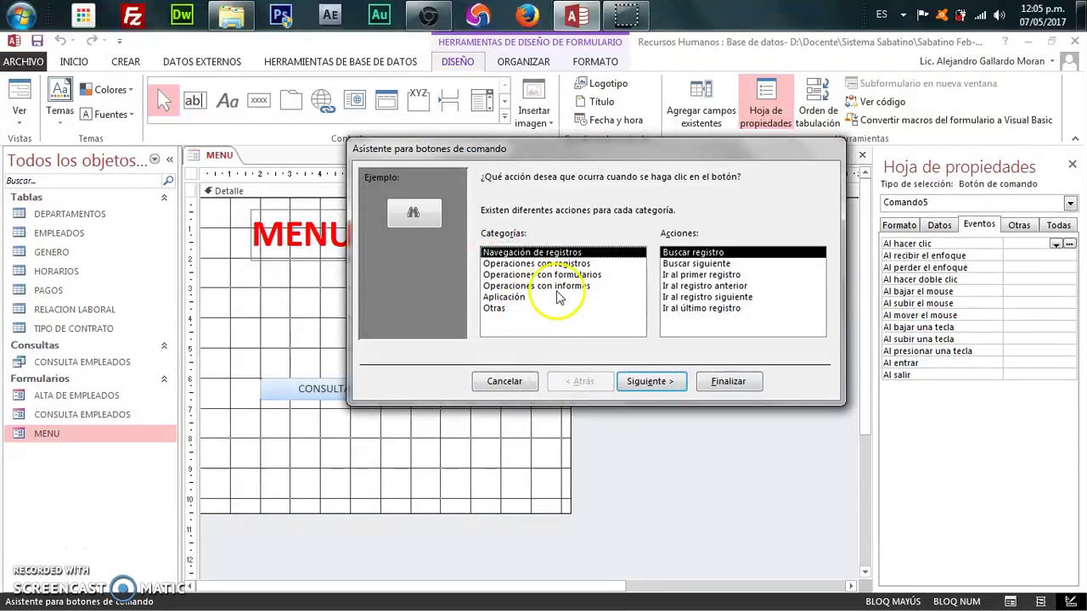
{"action": "left_click", "coordinate": [544, 274]}
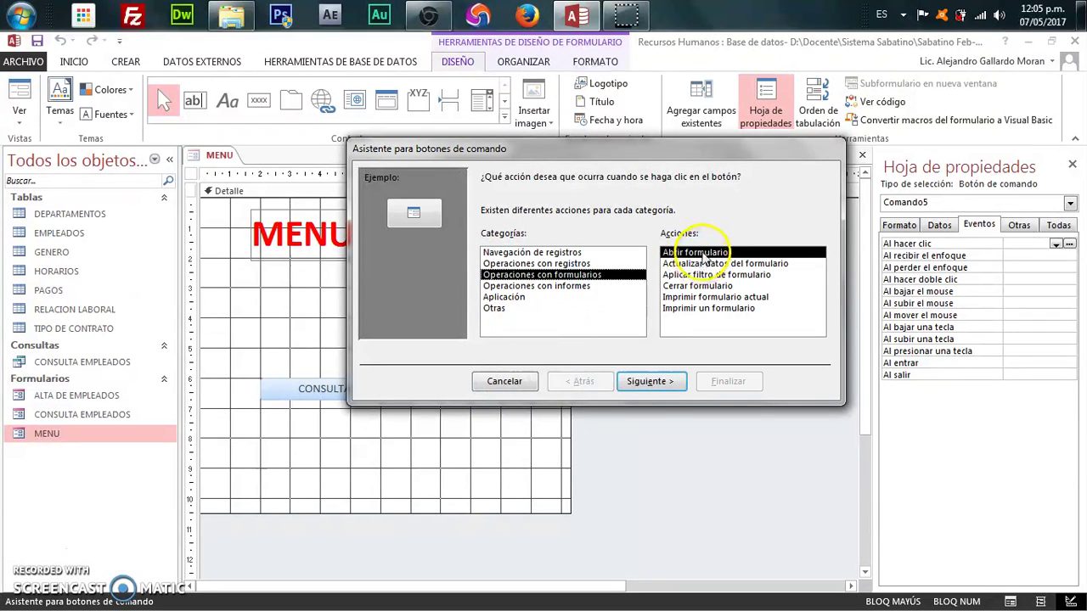
{"action": "left_click", "coordinate": [650, 384]}
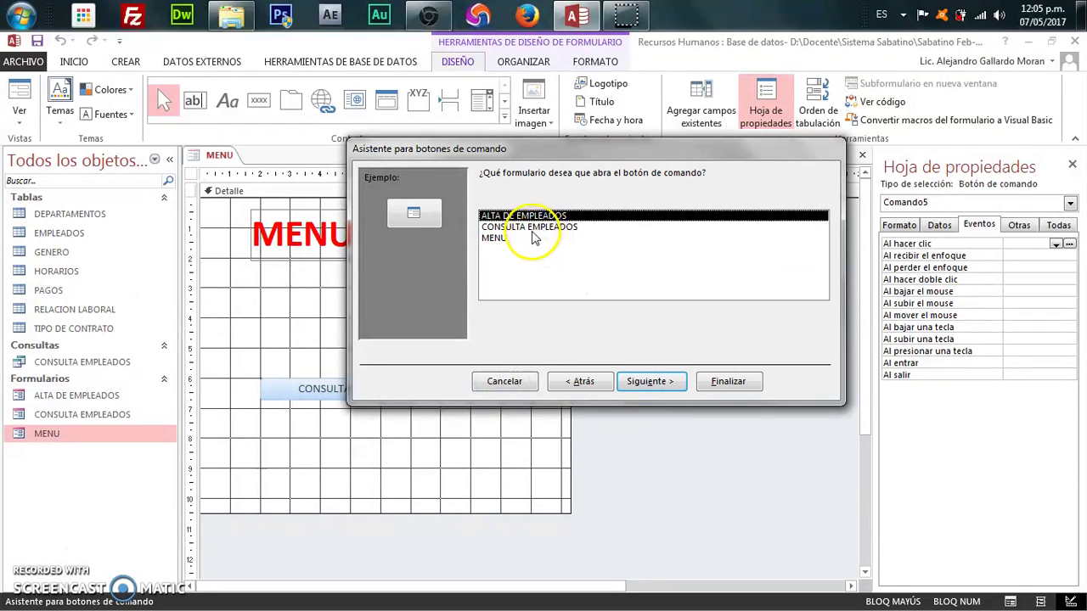
{"action": "left_click", "coordinate": [645, 389]}
{"action": "left_click", "coordinate": [675, 384]}
{"action": "left_click", "coordinate": [713, 384]}
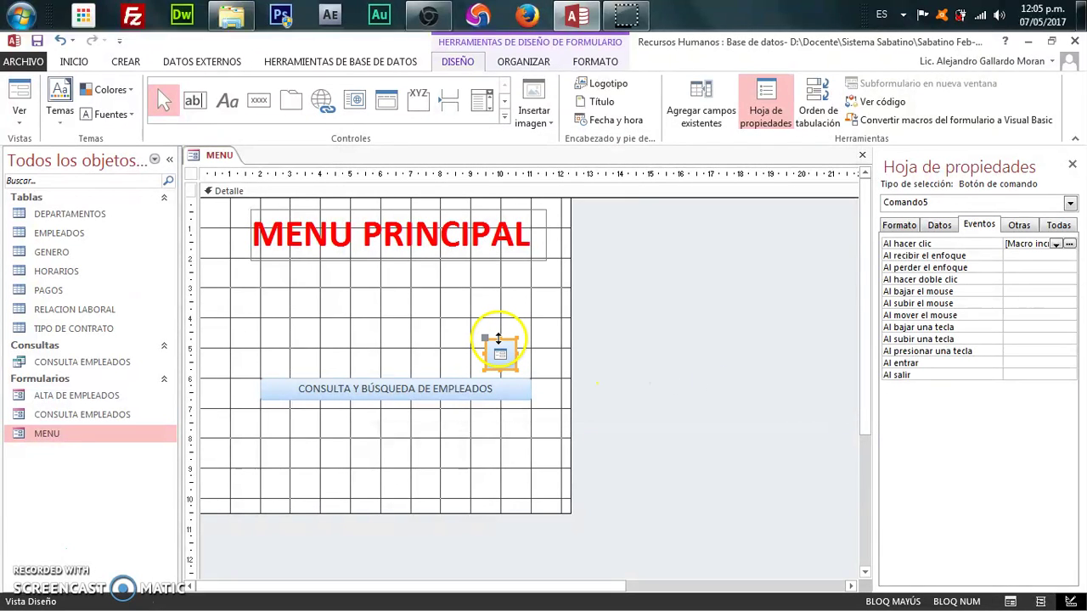
{"action": "key", "text": "Delete"}
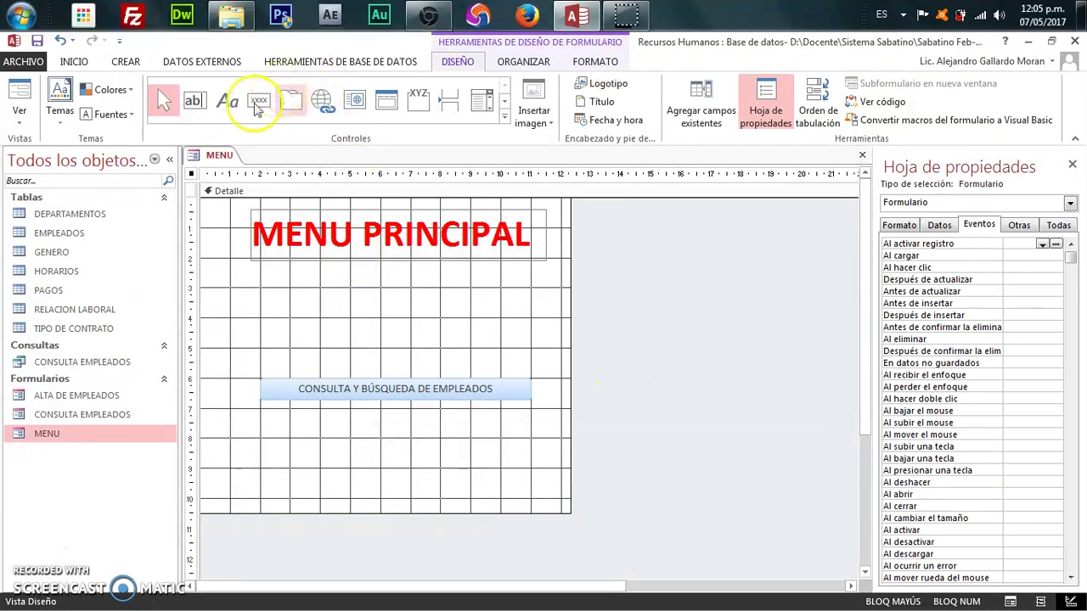
Step: Draw a wide command button below the MENU PRINCIPAL title that performs Abrir formulario on ALTA DE EMPLEADOS, showing all records
{"action": "left_click", "coordinate": [259, 101]}
{"action": "left_click_drag", "start_coordinate": [260, 291], "coordinate": [534, 337]}
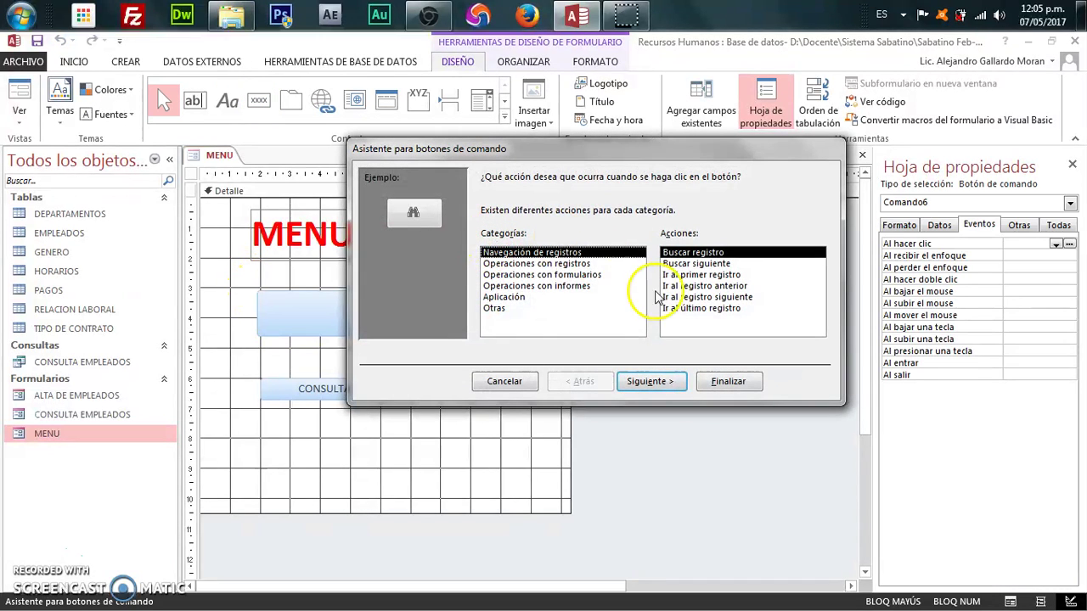
{"action": "left_click", "coordinate": [578, 274]}
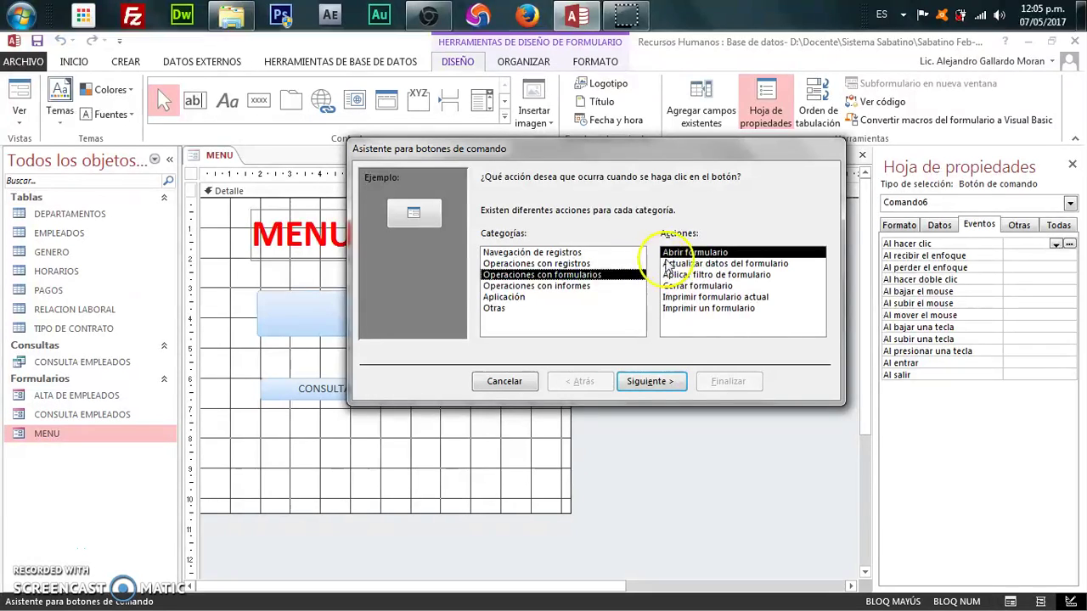
{"action": "left_click", "coordinate": [662, 384]}
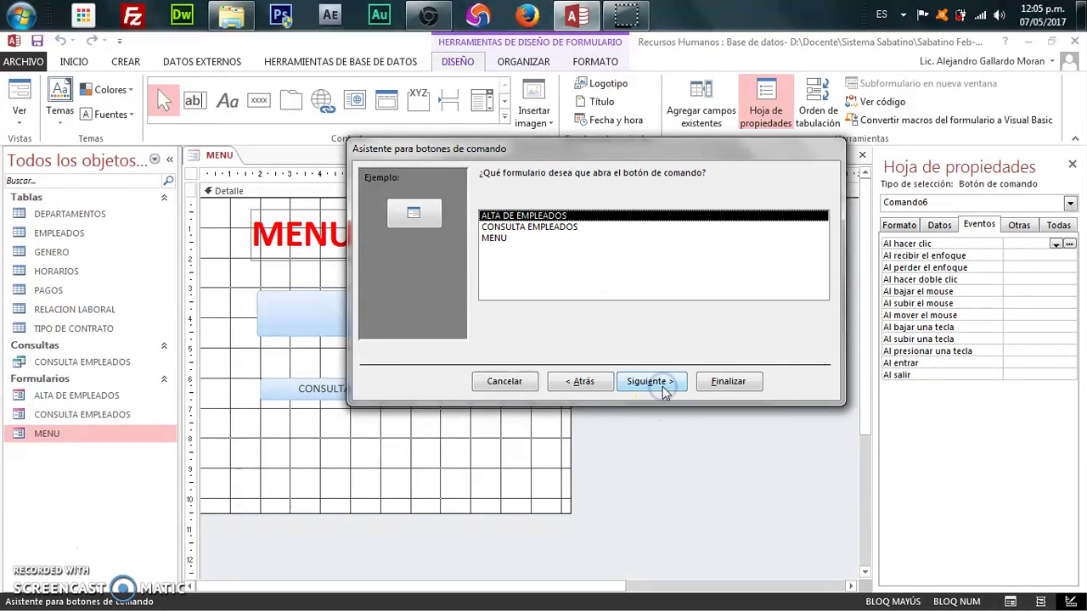
{"action": "left_click", "coordinate": [639, 380]}
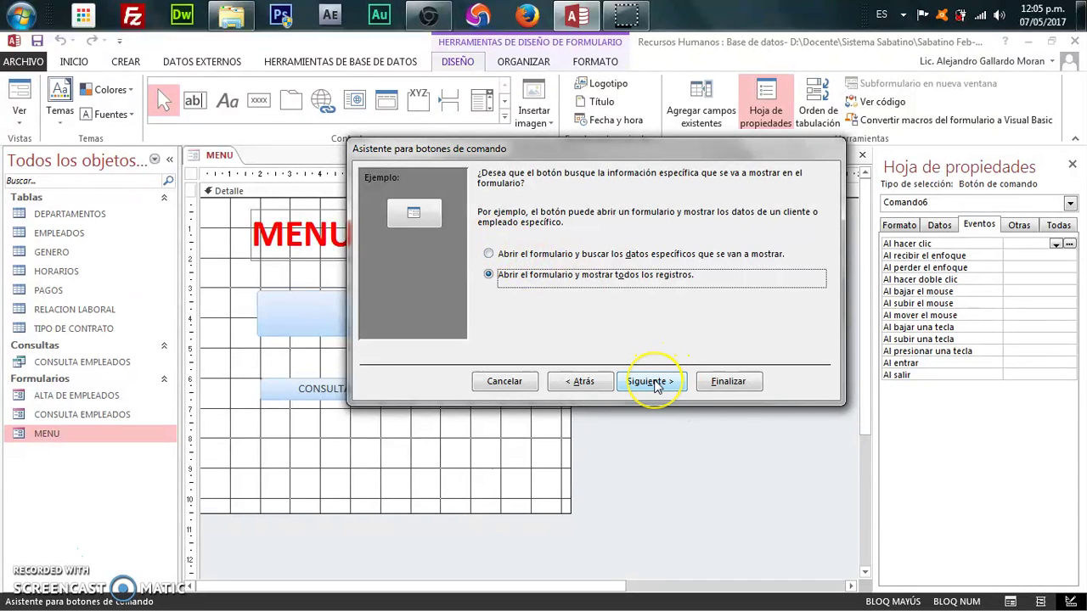
{"action": "left_click", "coordinate": [654, 383]}
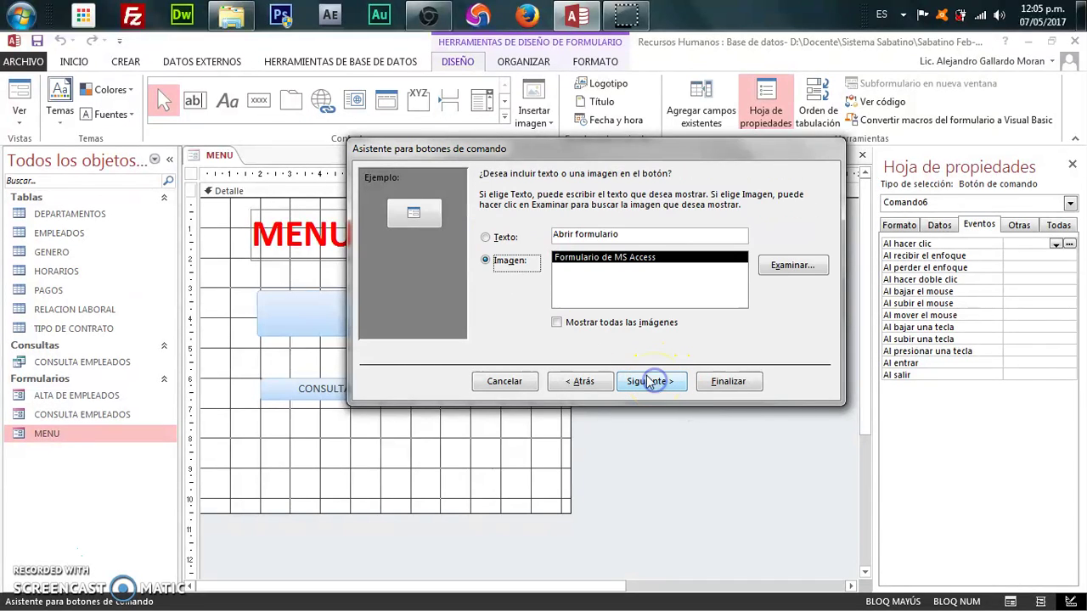
Step: Use text instead of an image on the button, with the caption ALTA EMPLEADOS, and complete the wizard
{"action": "left_click", "coordinate": [503, 237]}
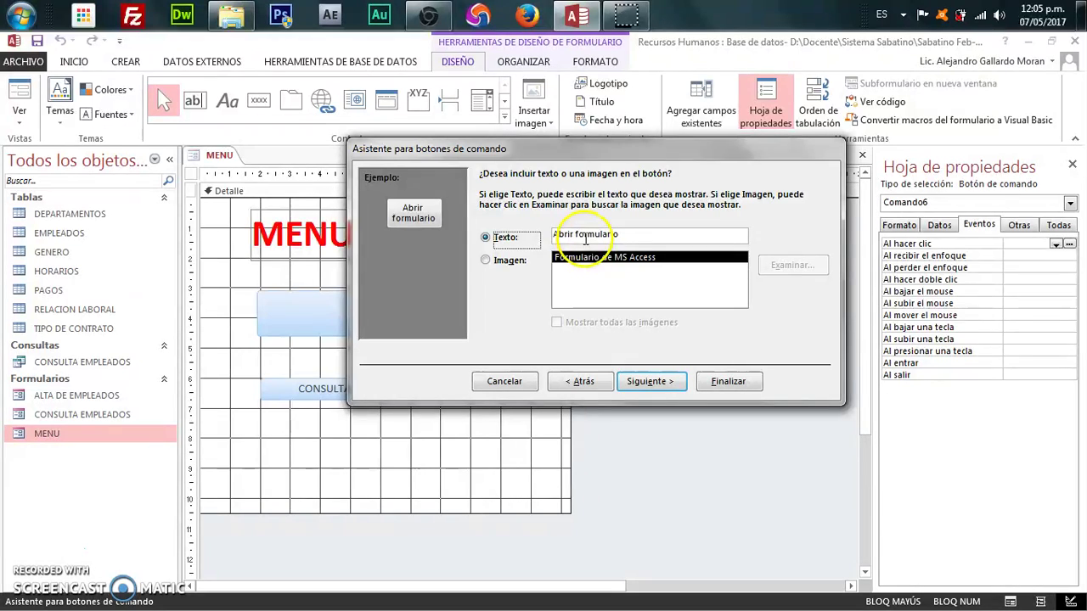
{"action": "left_click", "coordinate": [582, 234]}
{"action": "key", "text": "shift+End"}
{"action": "key", "text": "Delete"}
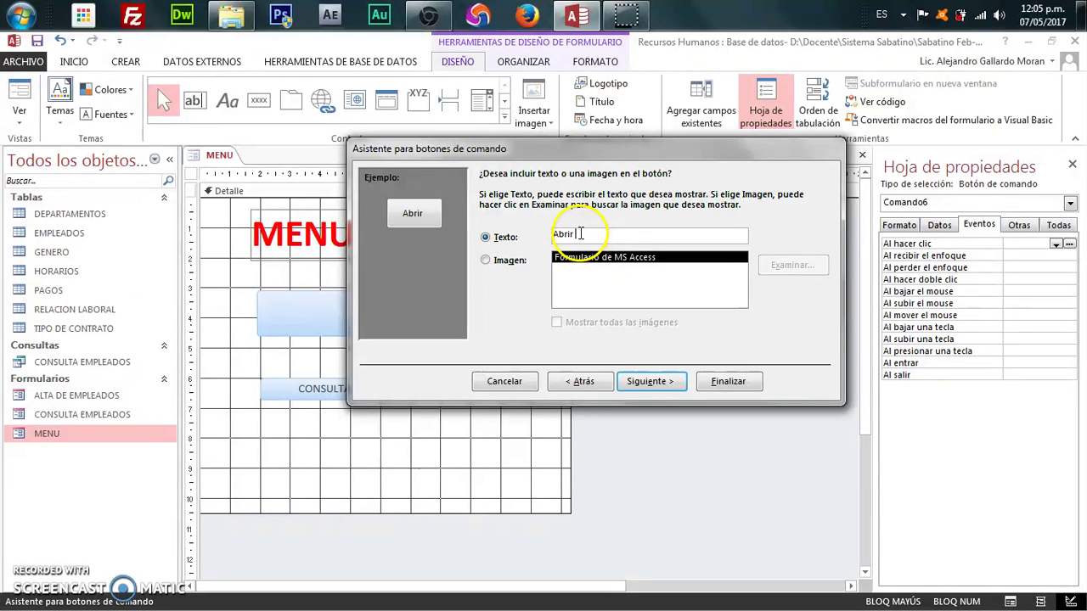
{"action": "type", "text": "ALTA EMPLEADOS"}
{"action": "left_click", "coordinate": [650, 382]}
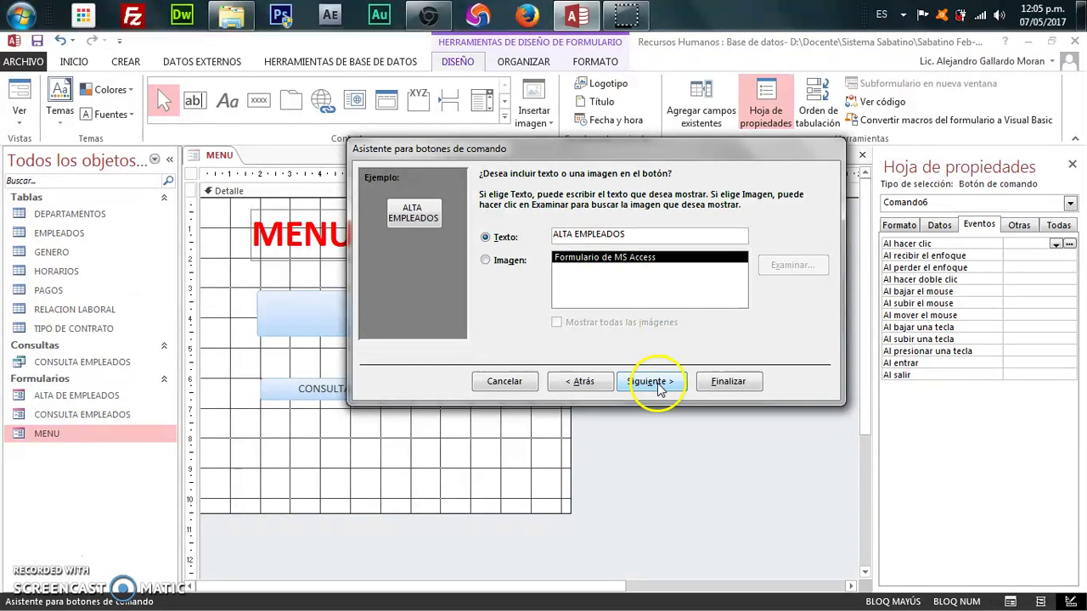
{"action": "left_click", "coordinate": [727, 384]}
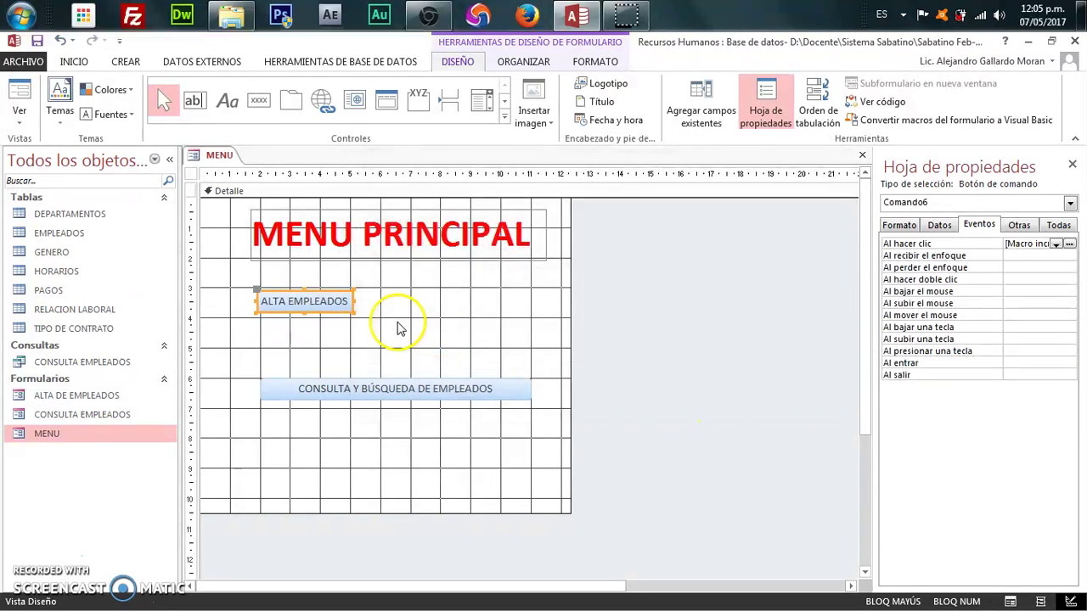
Step: Widen the ALTA EMPLEADOS button to about 11 on the horizontal ruler
{"action": "left_click", "coordinate": [478, 300]}
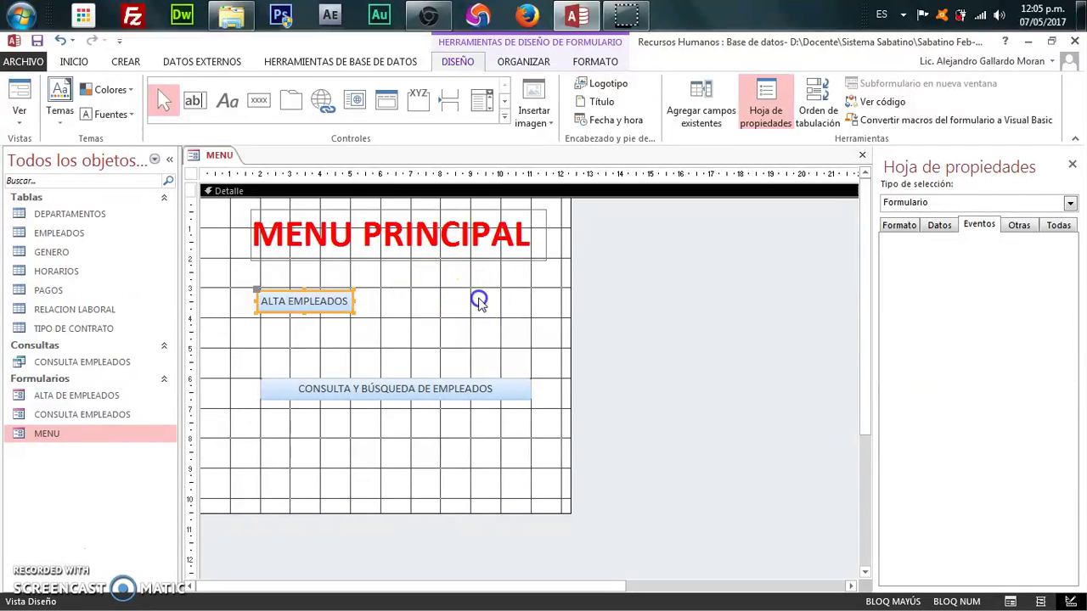
{"action": "left_click_drag", "start_coordinate": [355, 303], "coordinate": [533, 286]}
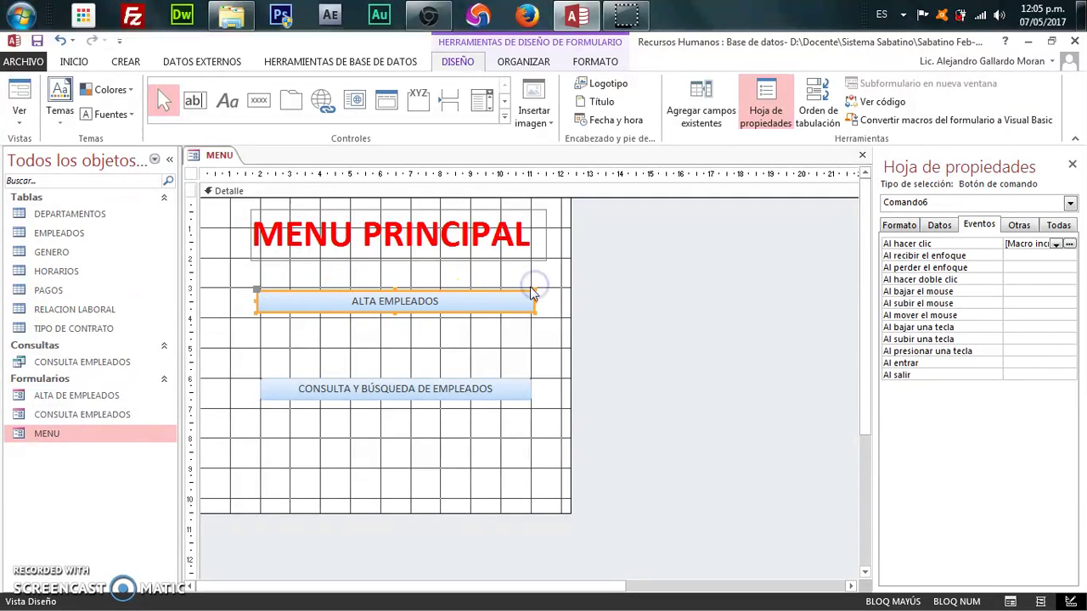
{"action": "left_click", "coordinate": [465, 349]}
Step: Draw a wide command button below CONSULTA Y BÚSQUEDA DE EMPLEADOS that performs the form operation Cerrar formulario
{"action": "left_click", "coordinate": [259, 100]}
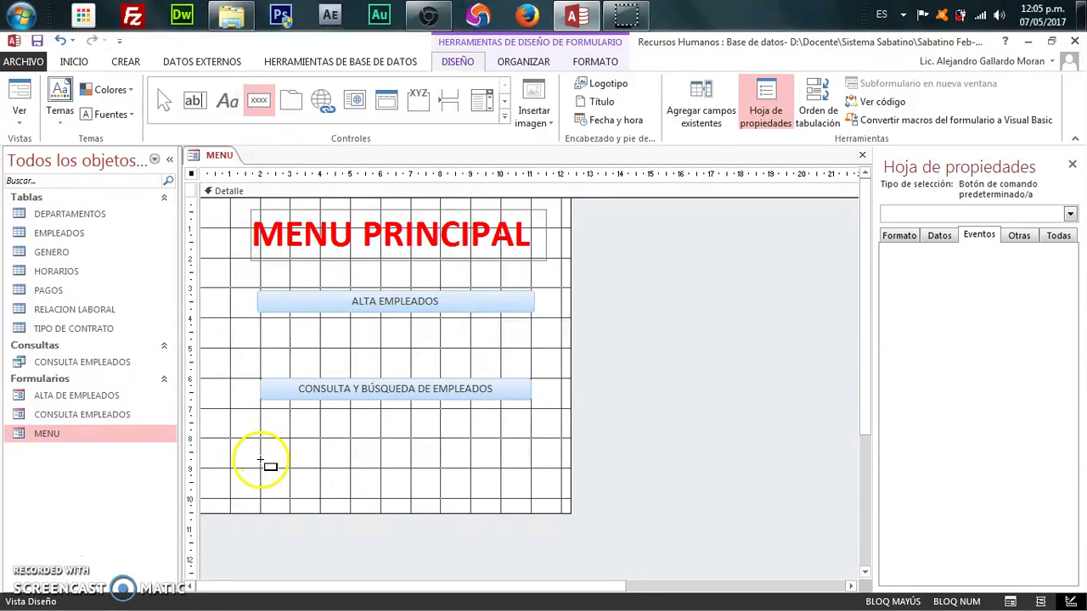
{"action": "mouse_move", "coordinate": [261, 470]}
{"action": "left_mouse_down"}
{"action": "mouse_move", "coordinate": [391, 470]}
{"action": "mouse_move", "coordinate": [532, 502]}
{"action": "left_mouse_up"}
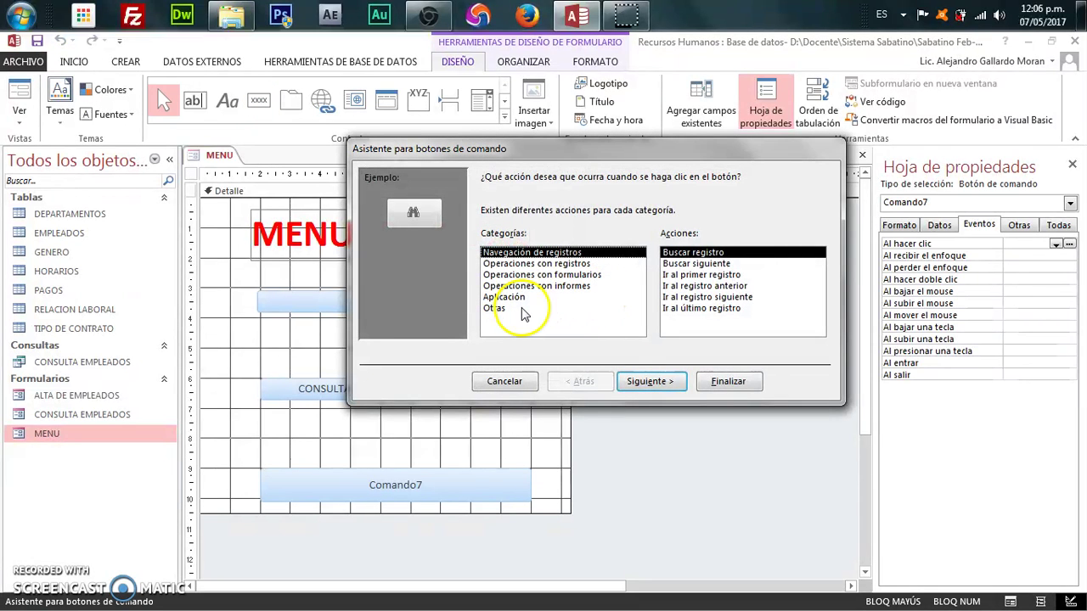
{"action": "left_click", "coordinate": [563, 275]}
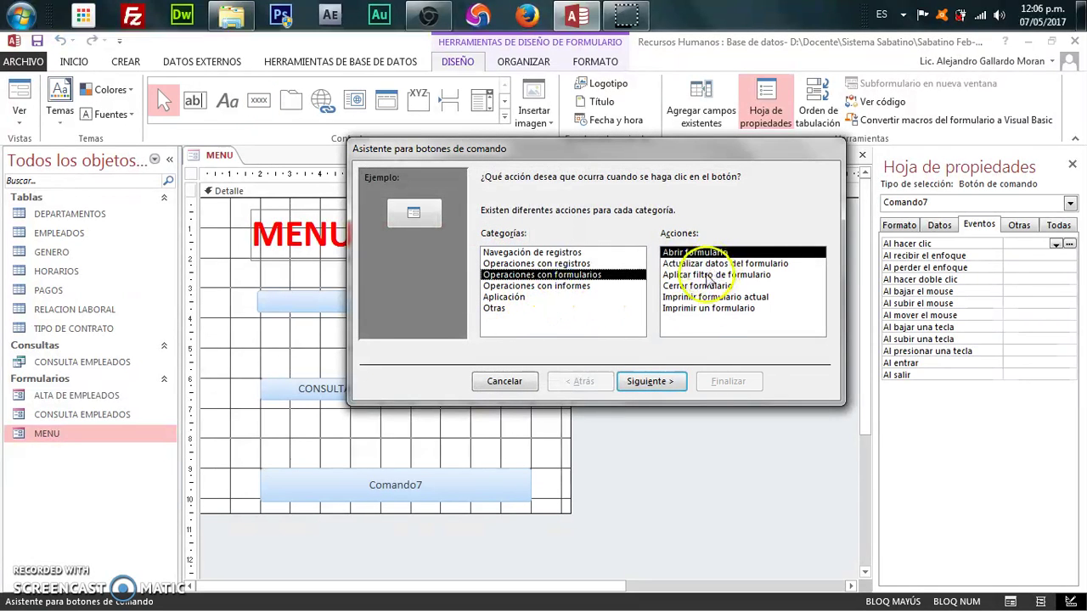
{"action": "left_click", "coordinate": [548, 287]}
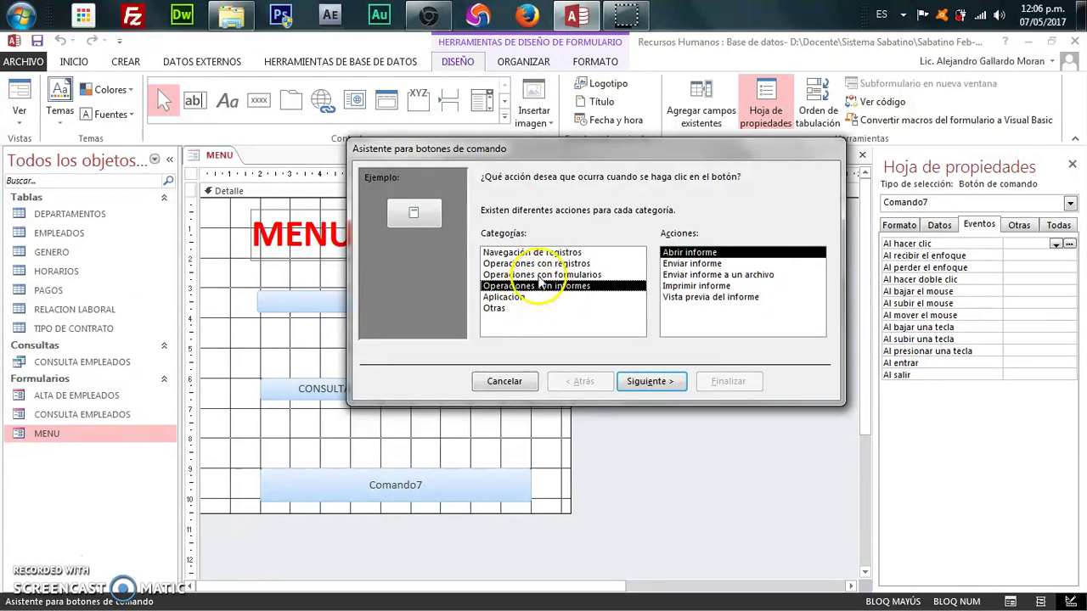
{"action": "left_click", "coordinate": [546, 275]}
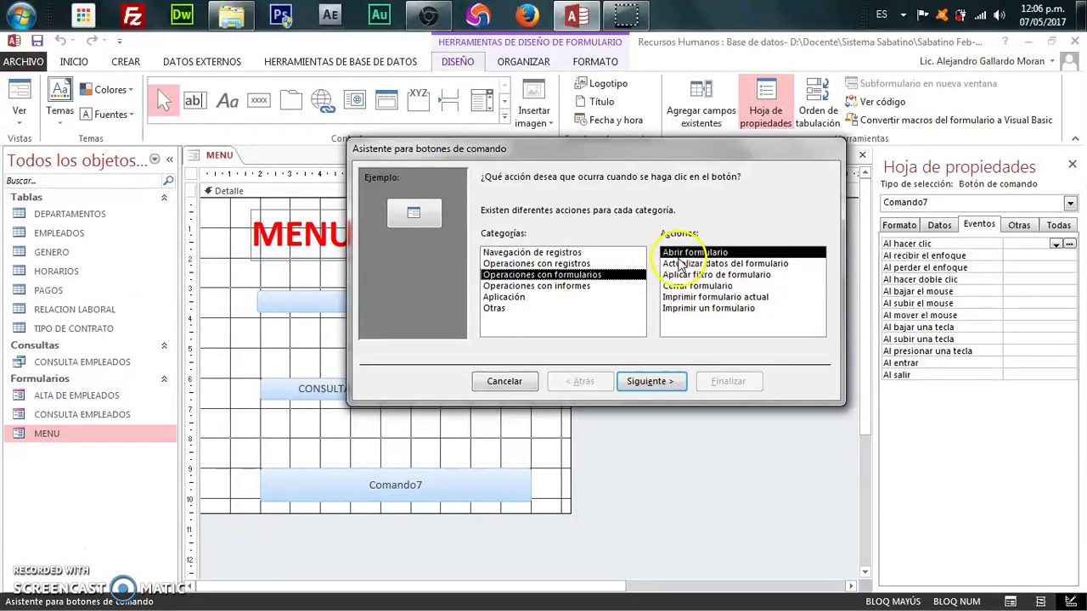
{"action": "left_click", "coordinate": [694, 286]}
{"action": "left_click", "coordinate": [649, 381]}
Step: Use the Salida image on the close-form button and complete the wizard
{"action": "left_click", "coordinate": [507, 263]}
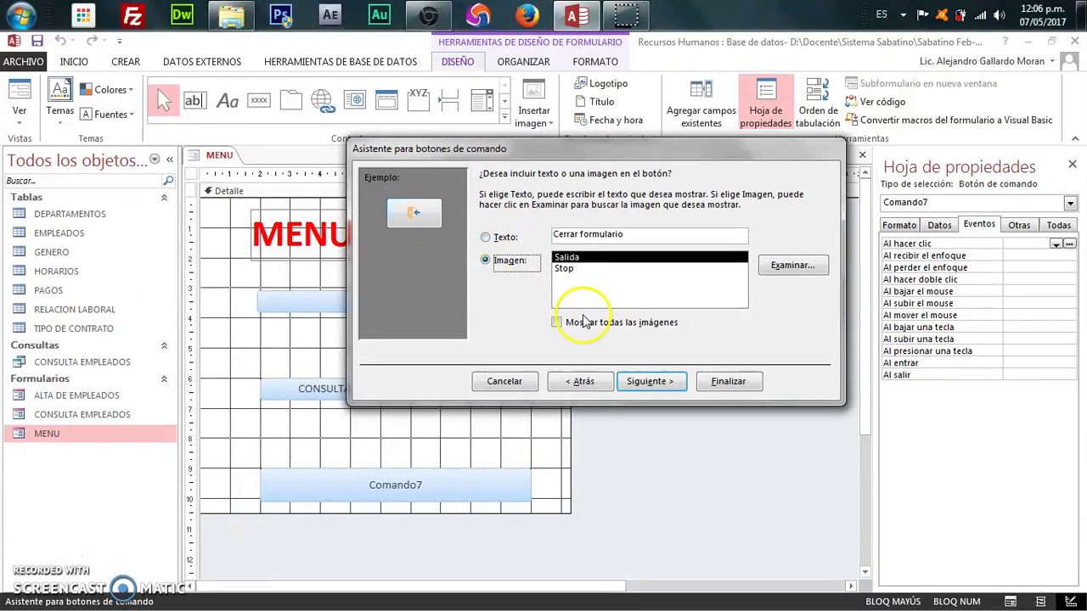
{"action": "left_click", "coordinate": [638, 380]}
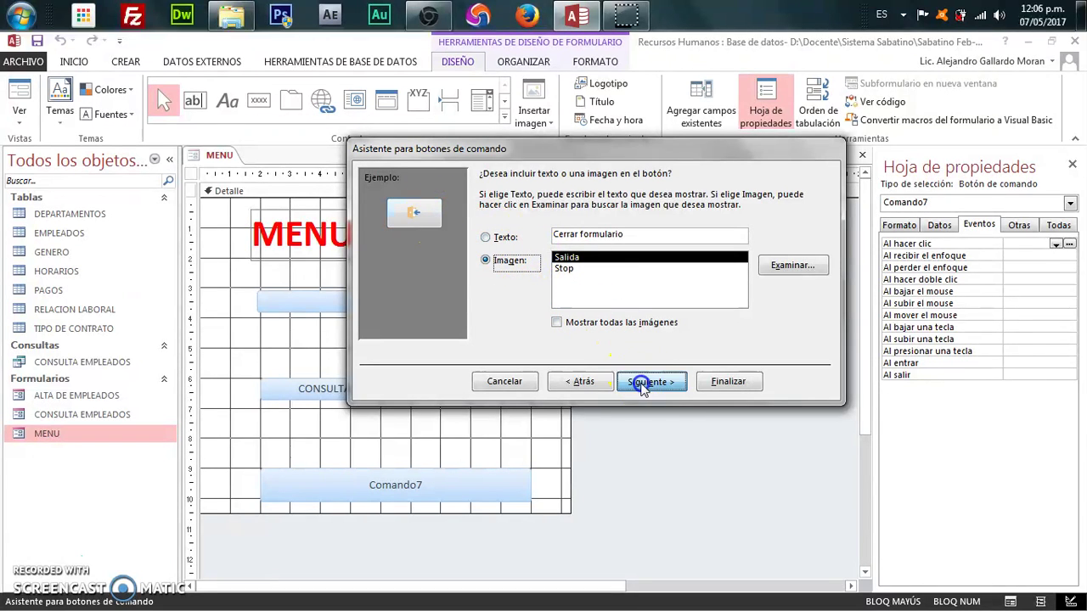
{"action": "left_click", "coordinate": [707, 385]}
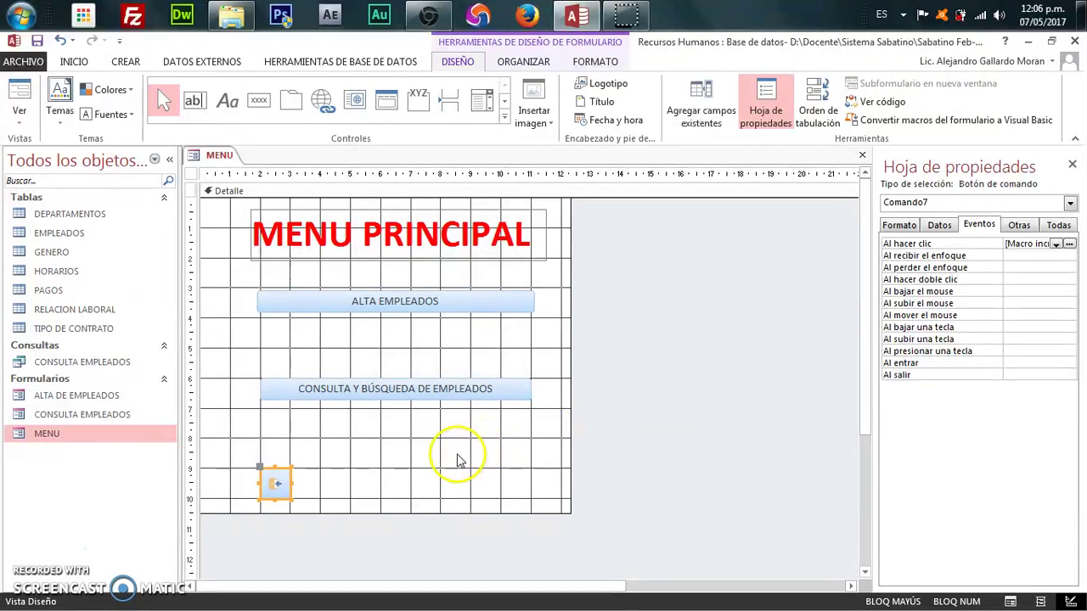
Step: Widen the exit button to about 11 on the horizontal ruler, and close the MENU form saving its changes
{"action": "double_click", "coordinate": [292, 484]}
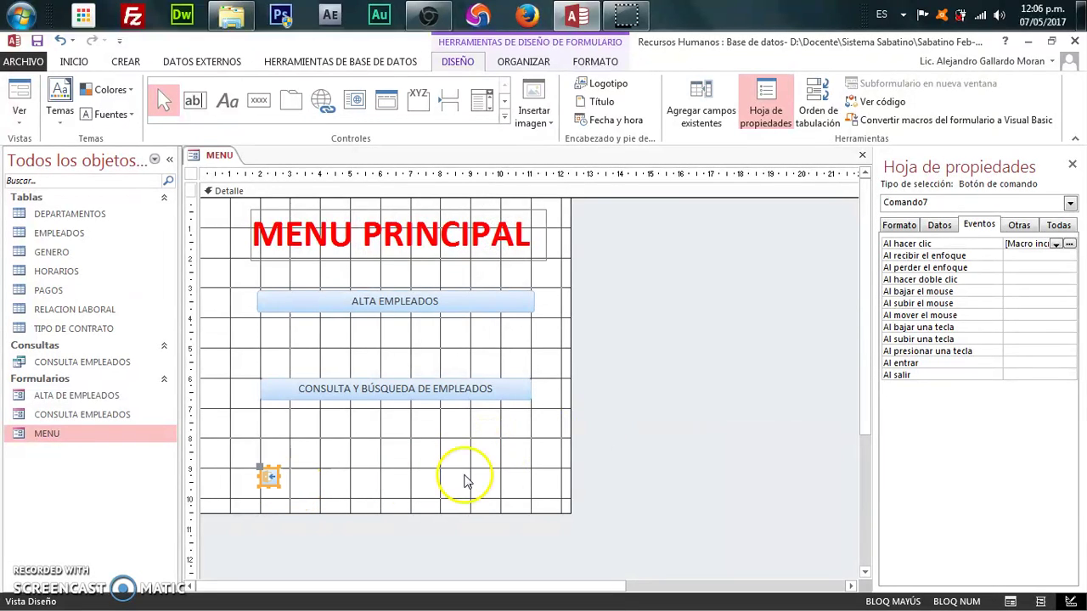
{"action": "left_click_drag", "start_coordinate": [279, 486], "coordinate": [530, 497]}
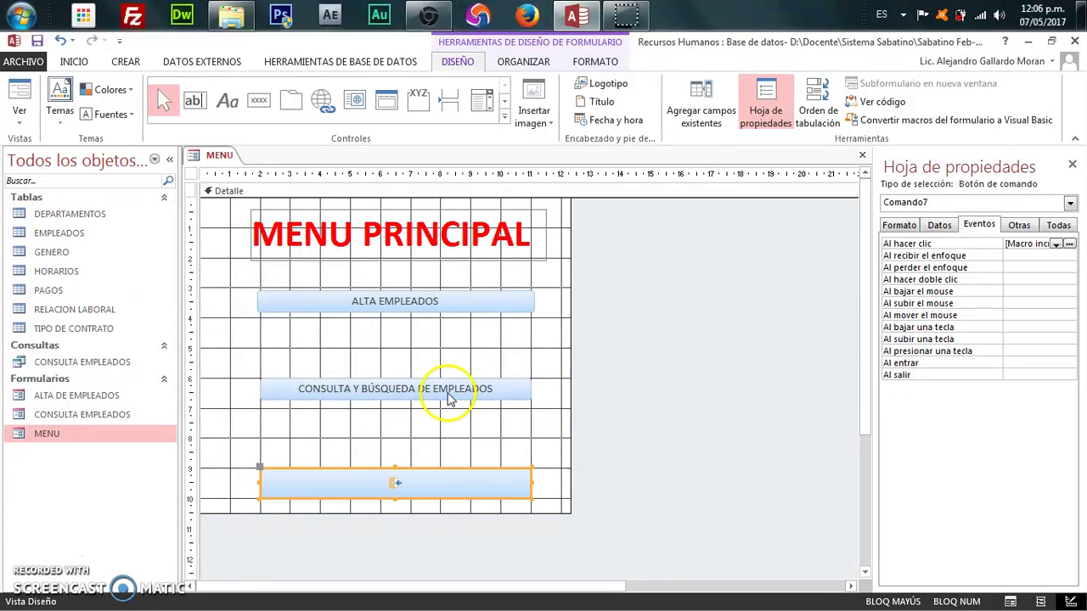
{"action": "left_click", "coordinate": [862, 154]}
{"action": "left_click", "coordinate": [477, 376]}
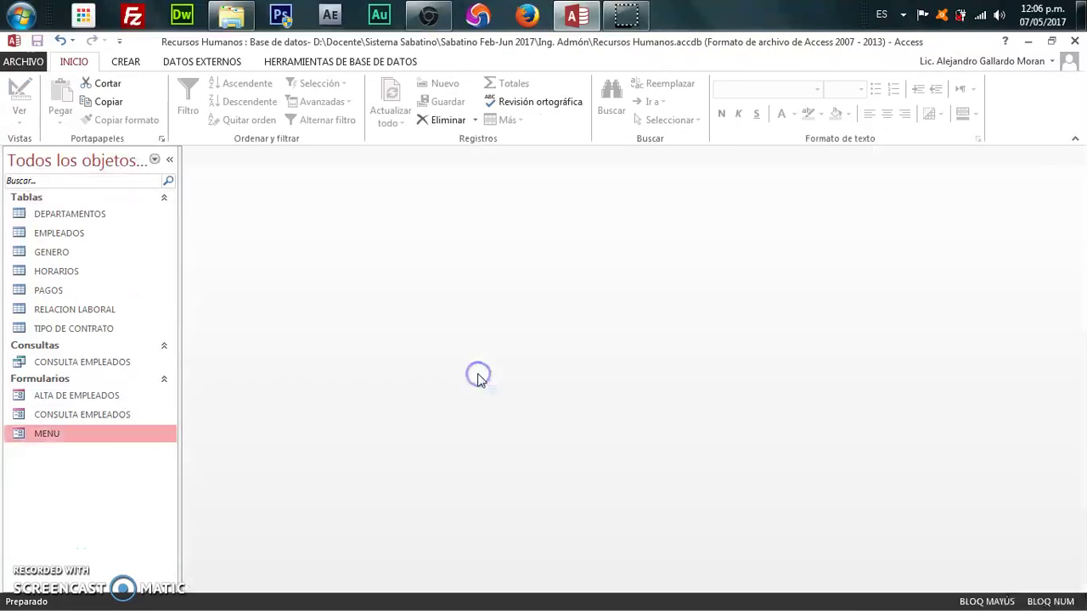
Step: Open the MENU form and test its ALTA EMPLEADOS button, closing the form that it opens
{"action": "double_click", "coordinate": [95, 437]}
{"action": "left_click", "coordinate": [395, 270]}
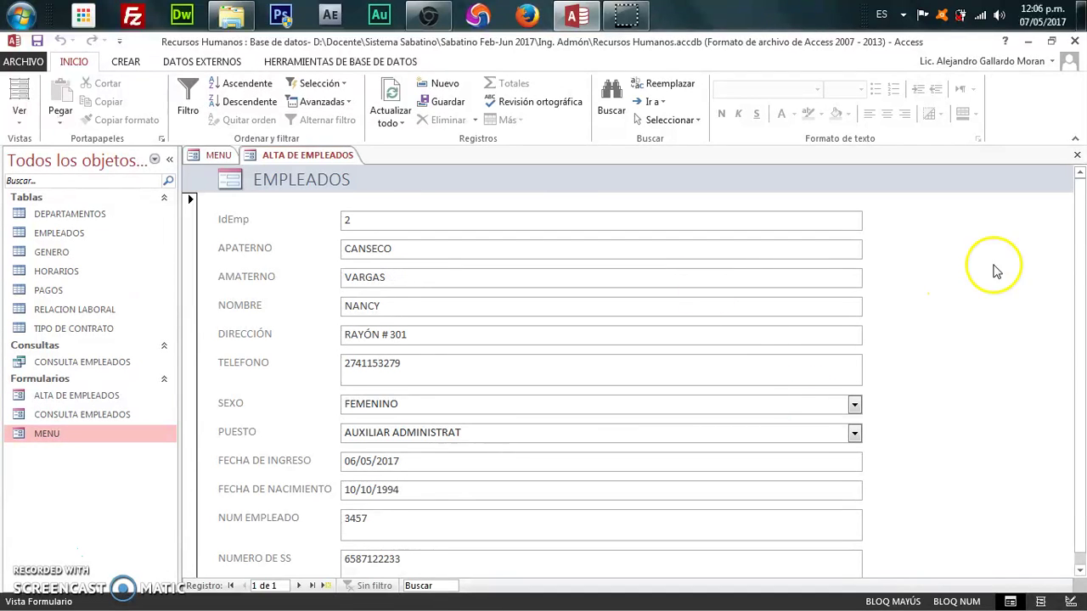
{"action": "left_click", "coordinate": [1076, 155]}
Step: Test the CONSULTA Y BÚSQUEDA DE EMPLEADOS button with an employee's first name, and close both open forms with their exit buttons
{"action": "left_click", "coordinate": [401, 358]}
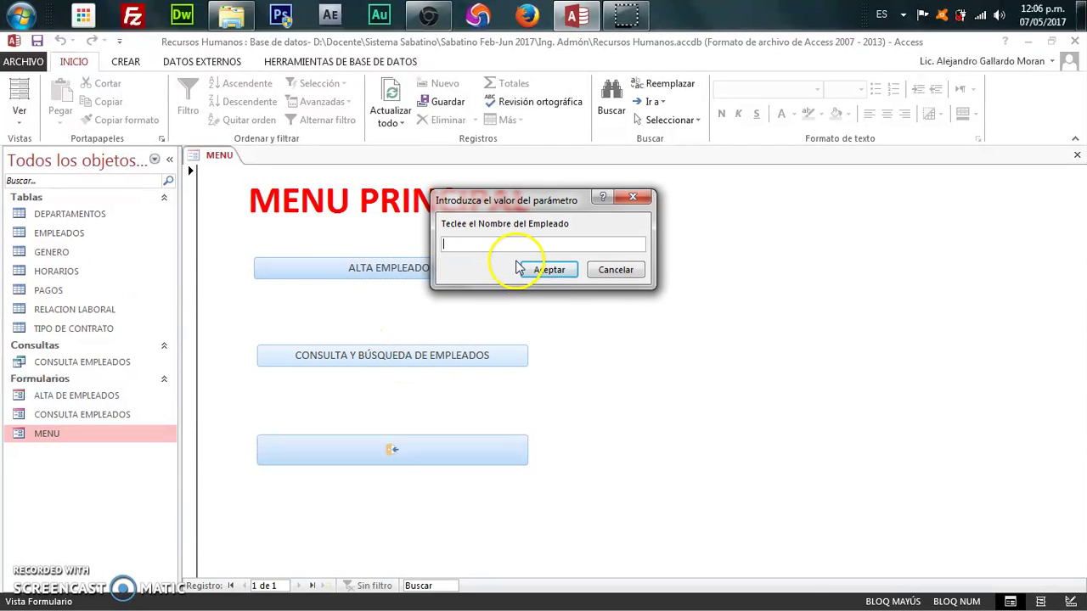
{"action": "type", "text": "NANCY"}
{"action": "left_click", "coordinate": [547, 269]}
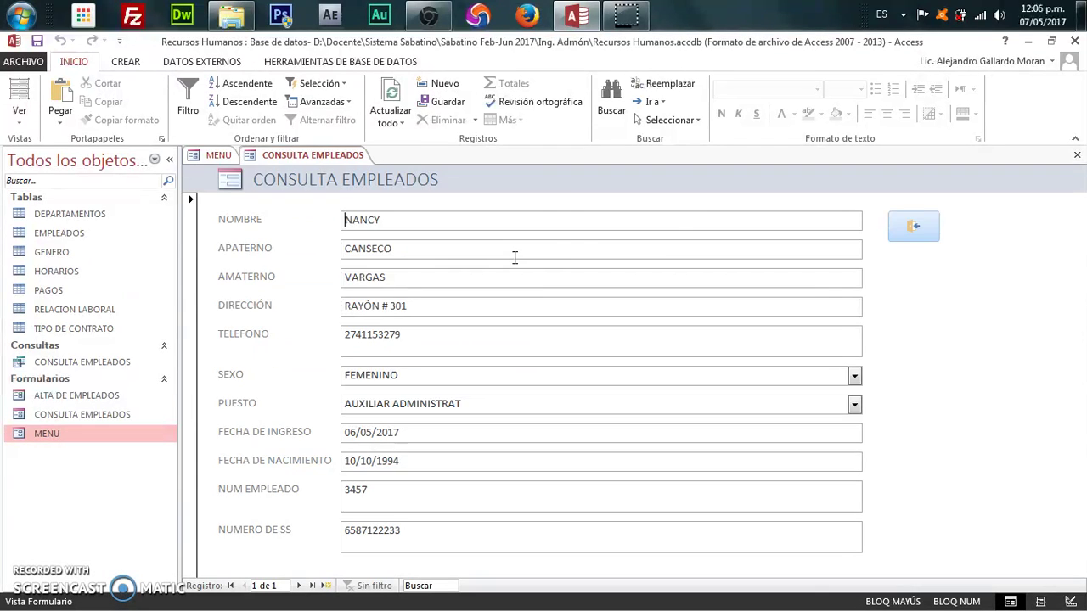
{"action": "left_click", "coordinate": [907, 236]}
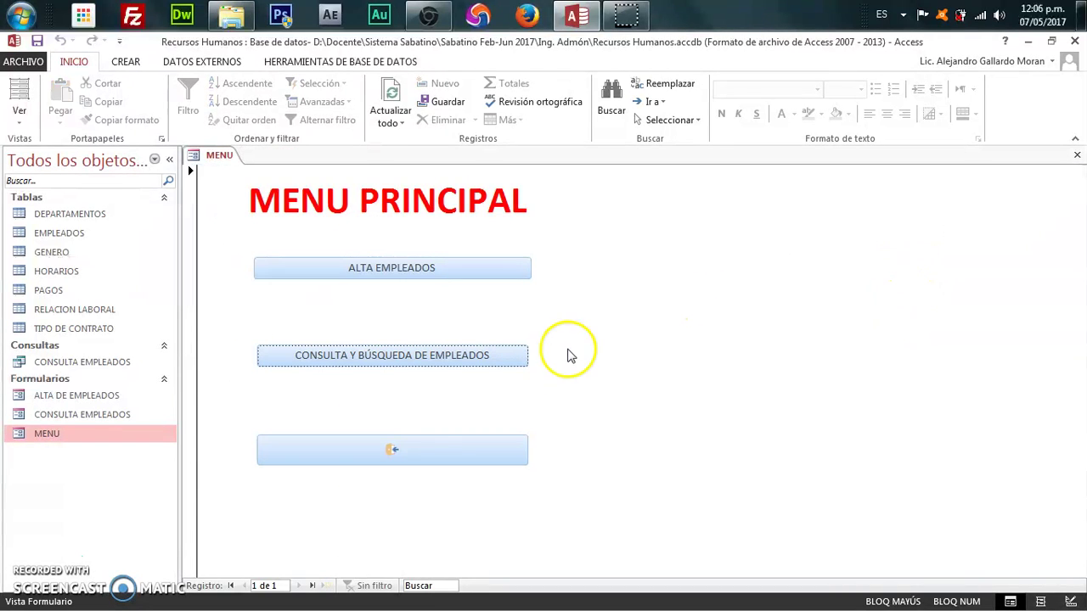
{"action": "left_click", "coordinate": [399, 453]}
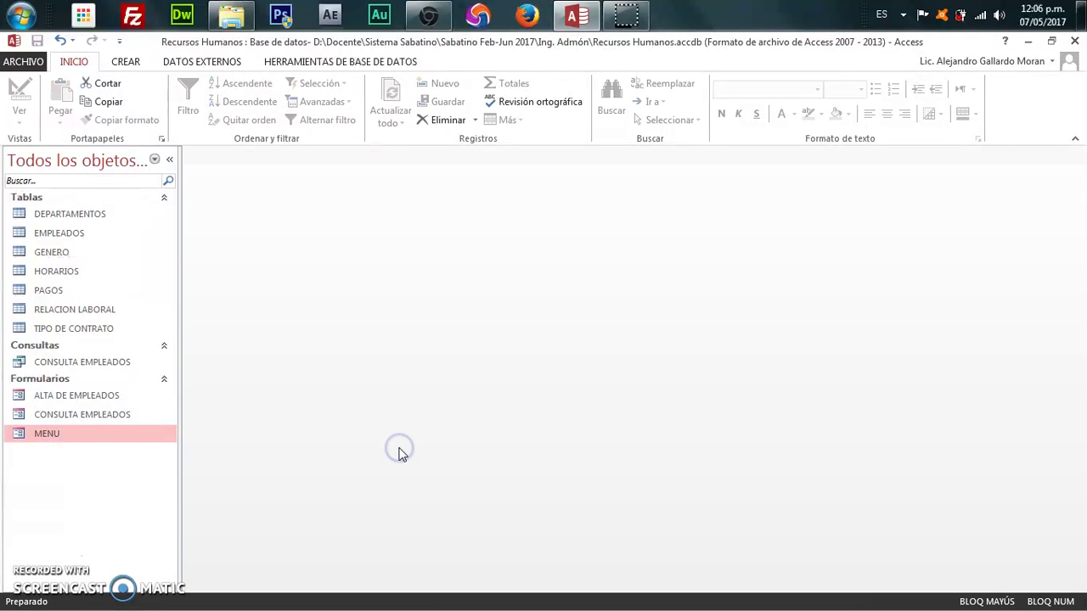
{"action": "left_click", "coordinate": [414, 403]}
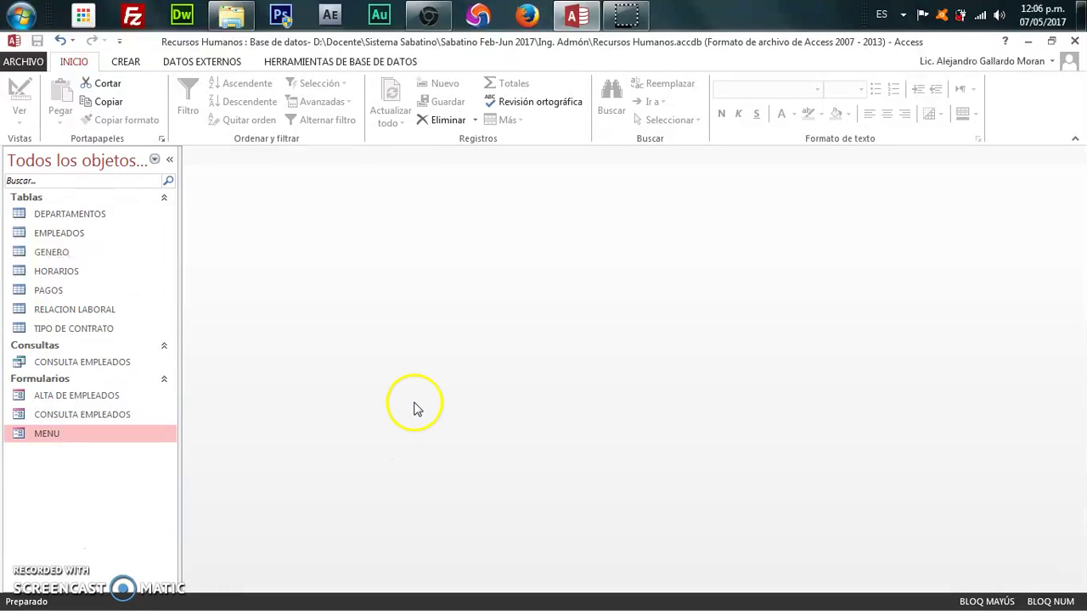